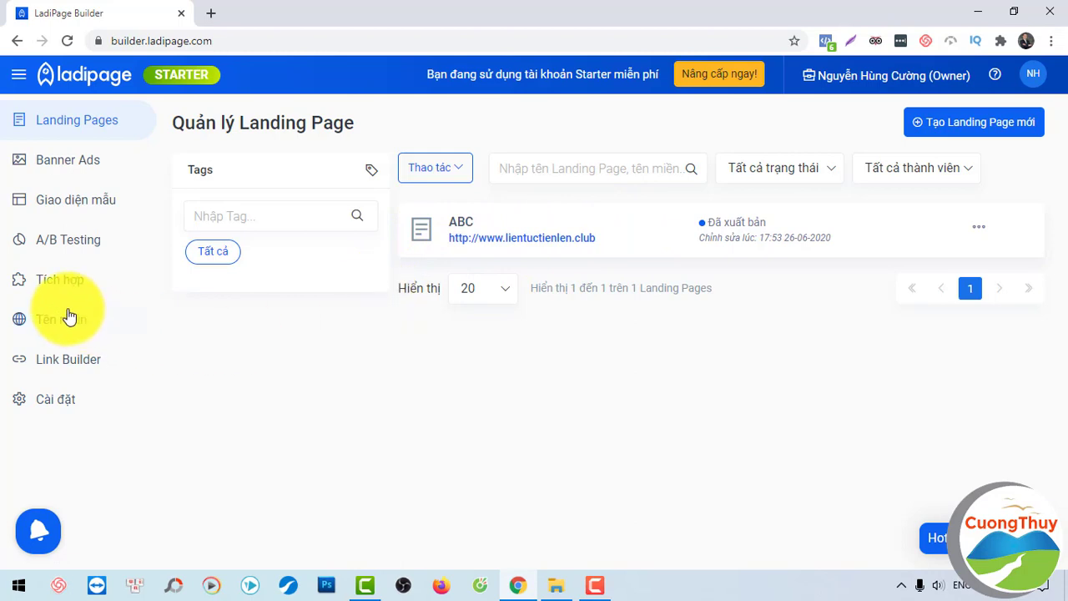
# Look through the domain list with its row actions and the sample template gallery, and return to the landing page list.
pyautogui.click(100, 326)
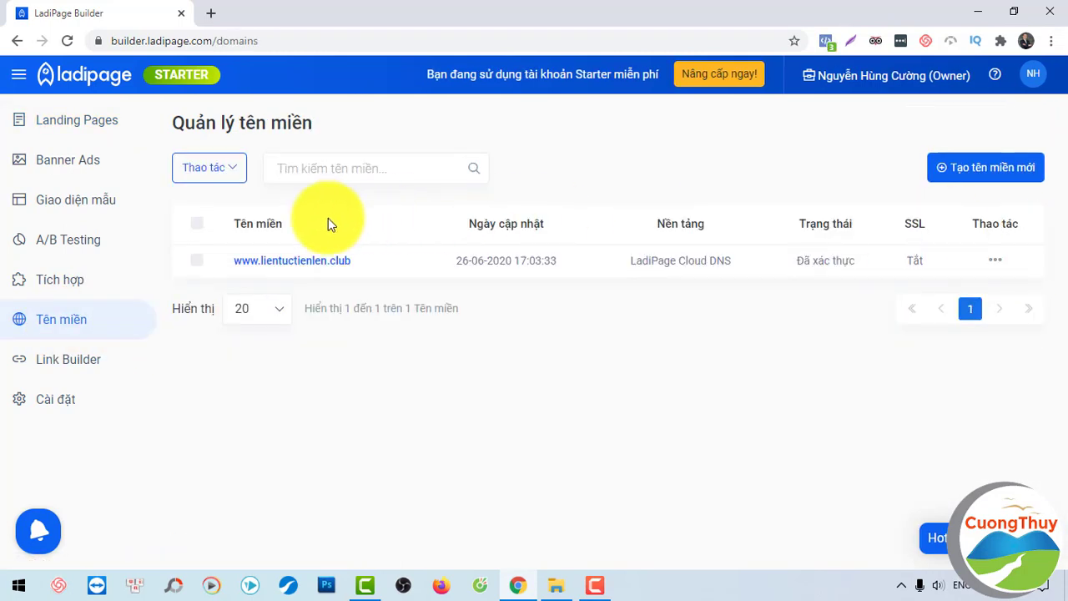
pyautogui.click(1010, 262)
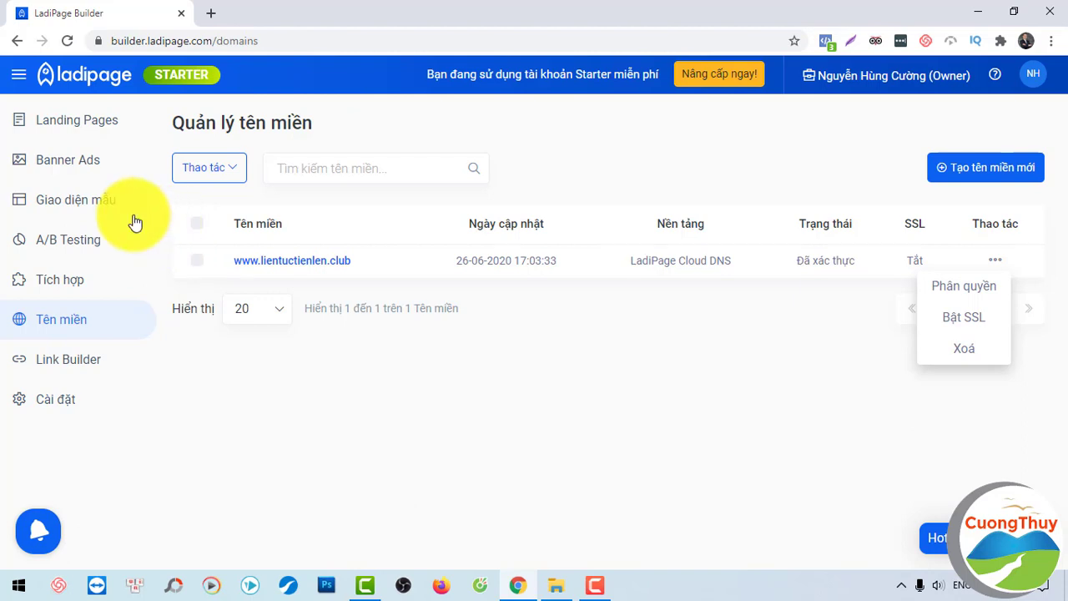
pyautogui.click(96, 203)
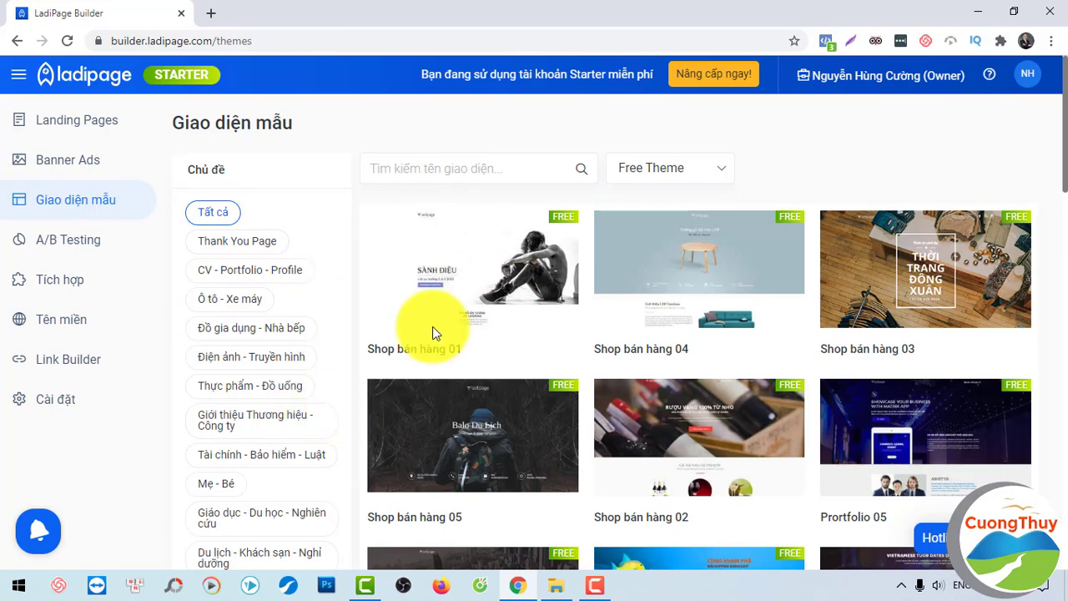
pyautogui.click(107, 136)
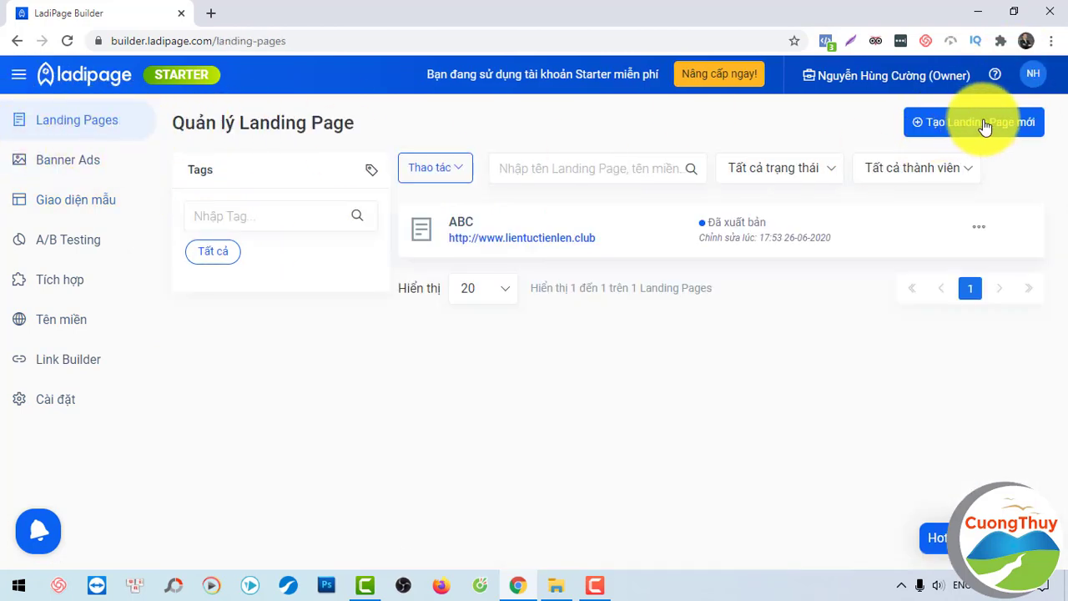
# Start a new landing page from a sample template and look over the free templates across all topics.
pyautogui.click(1018, 125)
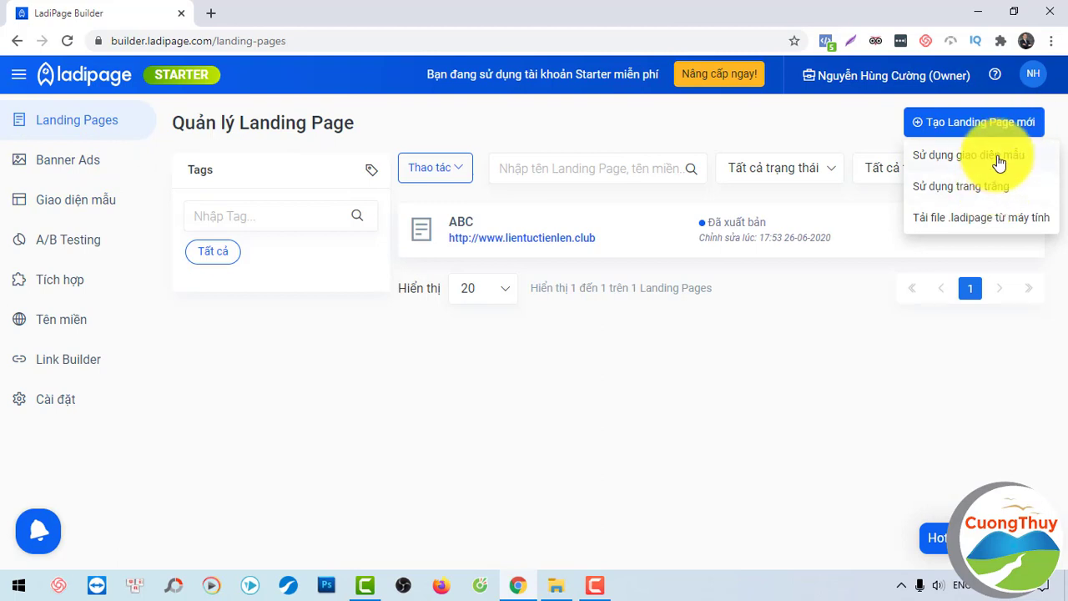
pyautogui.click(998, 158)
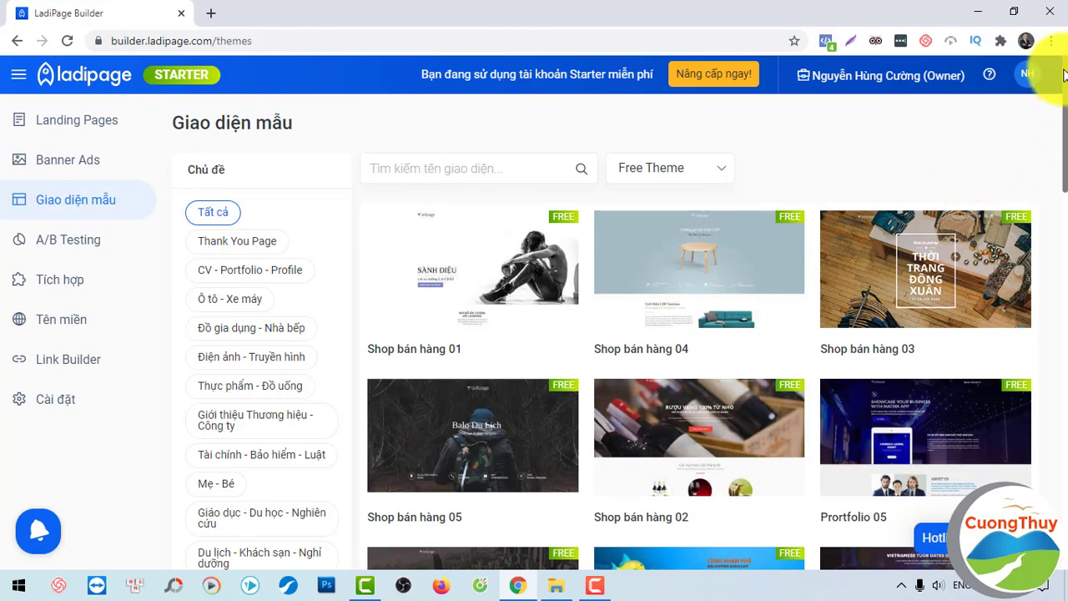
pyautogui.scroll(-3, 1043, 75)
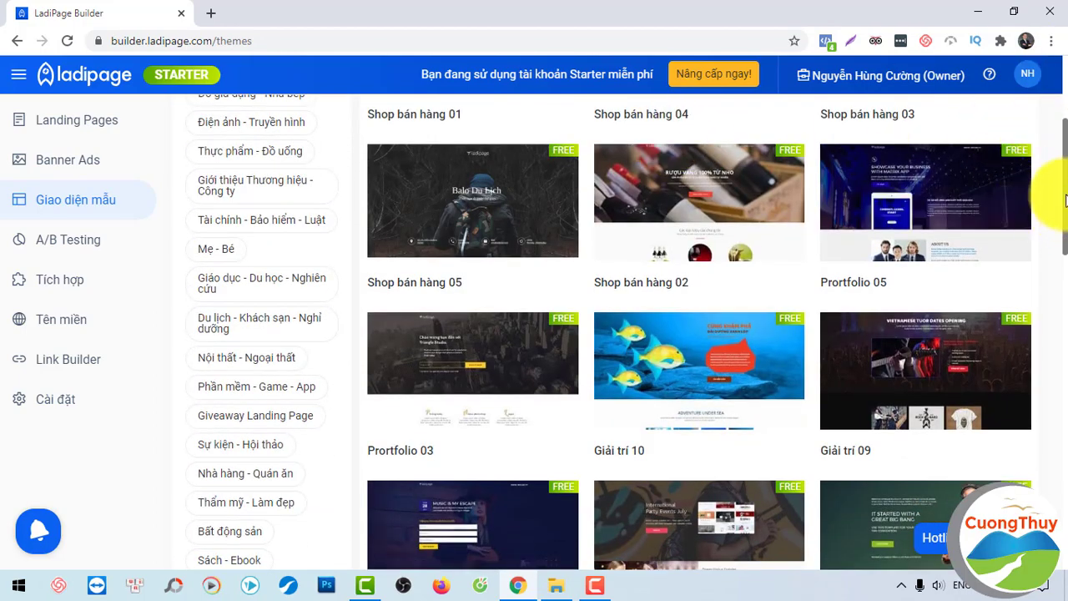
pyautogui.scroll(3, 1050, 142)
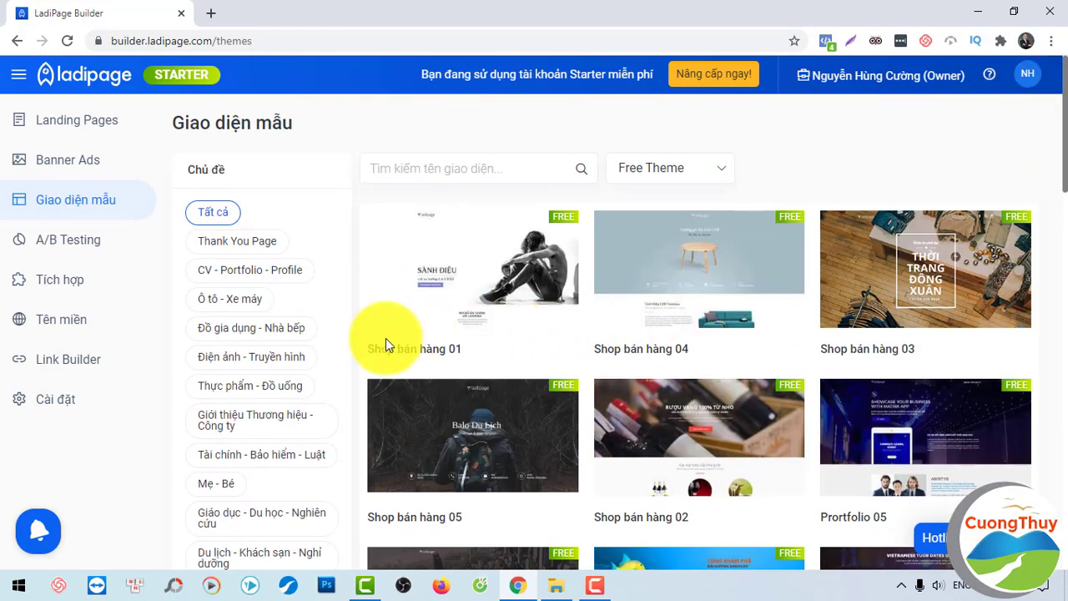
pyautogui.moveTo(384, 334)
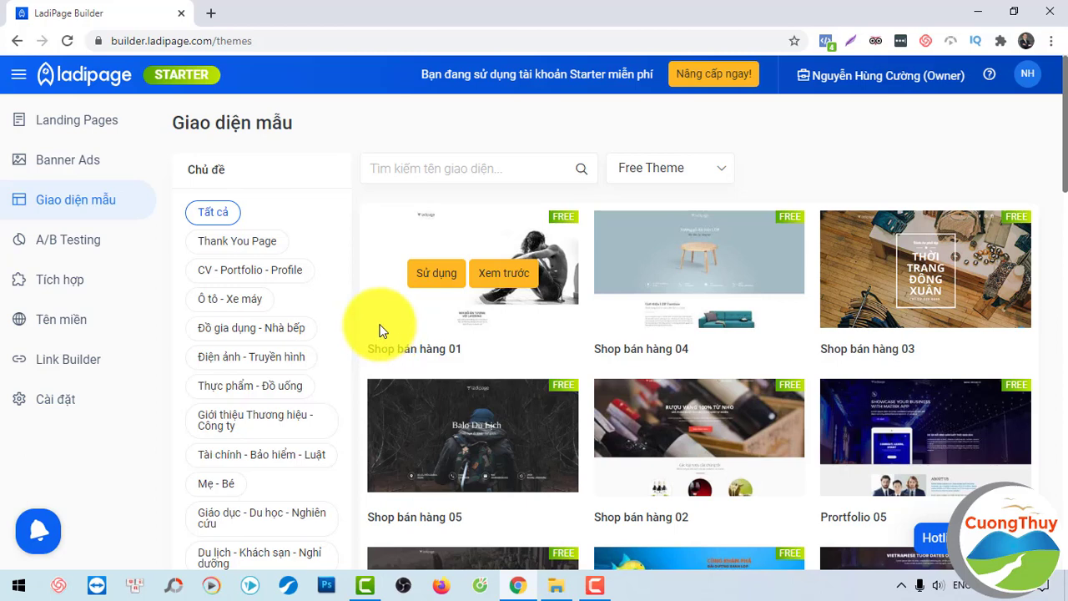
# Filter the free templates by the Thank You Page topic and look through them.
pyautogui.click(256, 241)
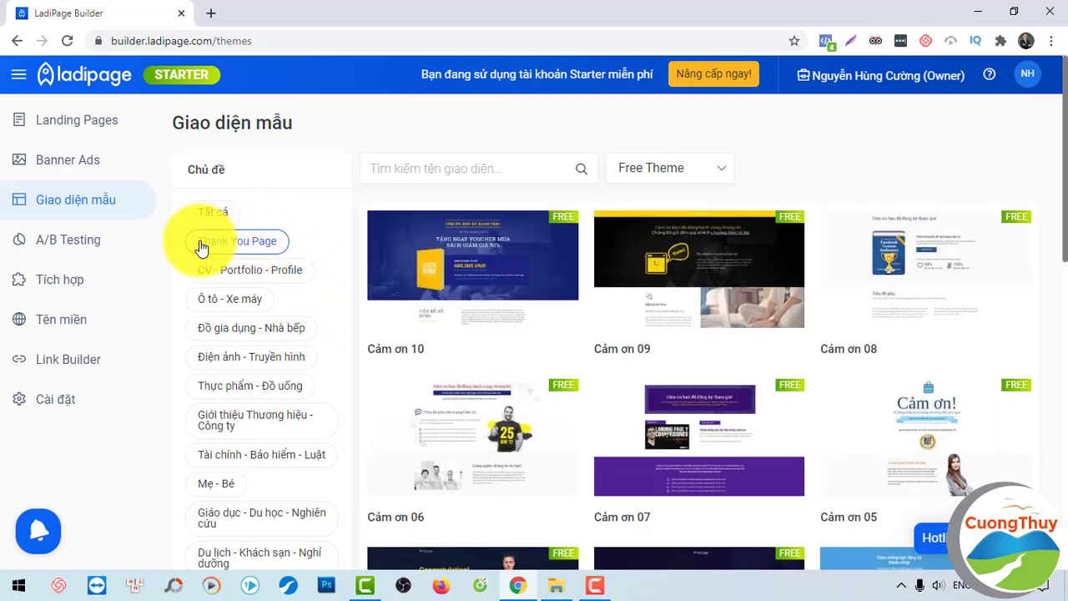
pyautogui.click(725, 169)
pyautogui.click(634, 202)
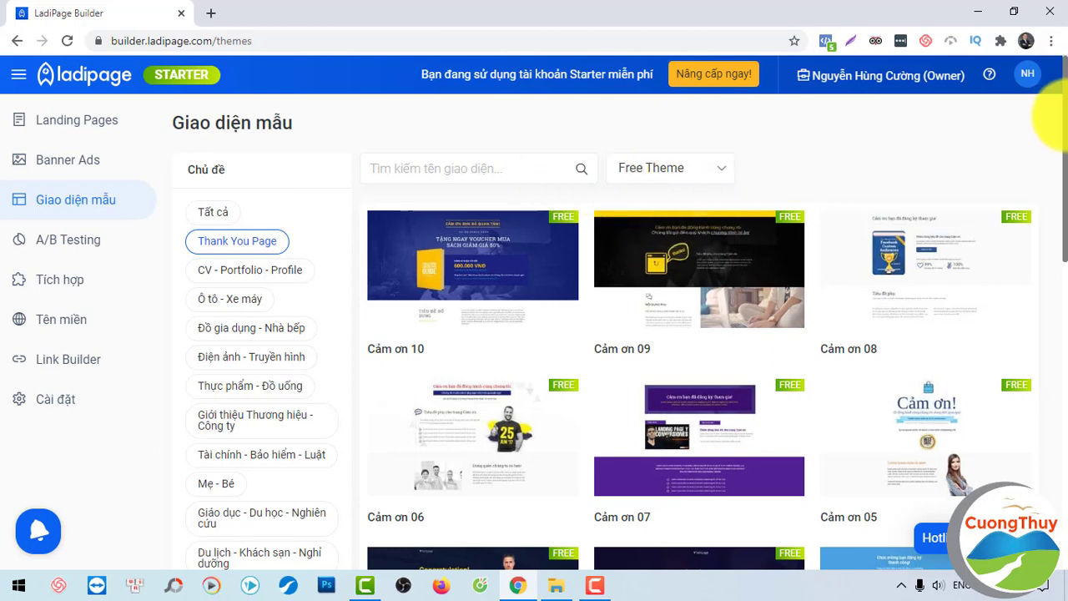
pyautogui.moveTo(1065, 121); pyautogui.dragTo(984, 213)
pyautogui.scroll(1, 887, 298)
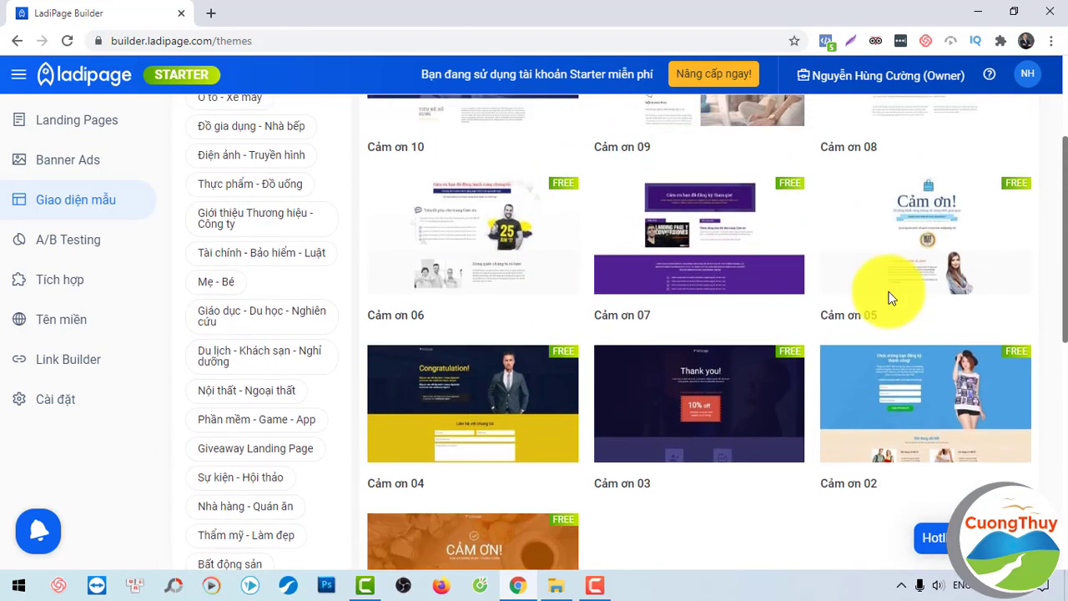
pyautogui.moveTo(1066, 262); pyautogui.dragTo(1049, 219)
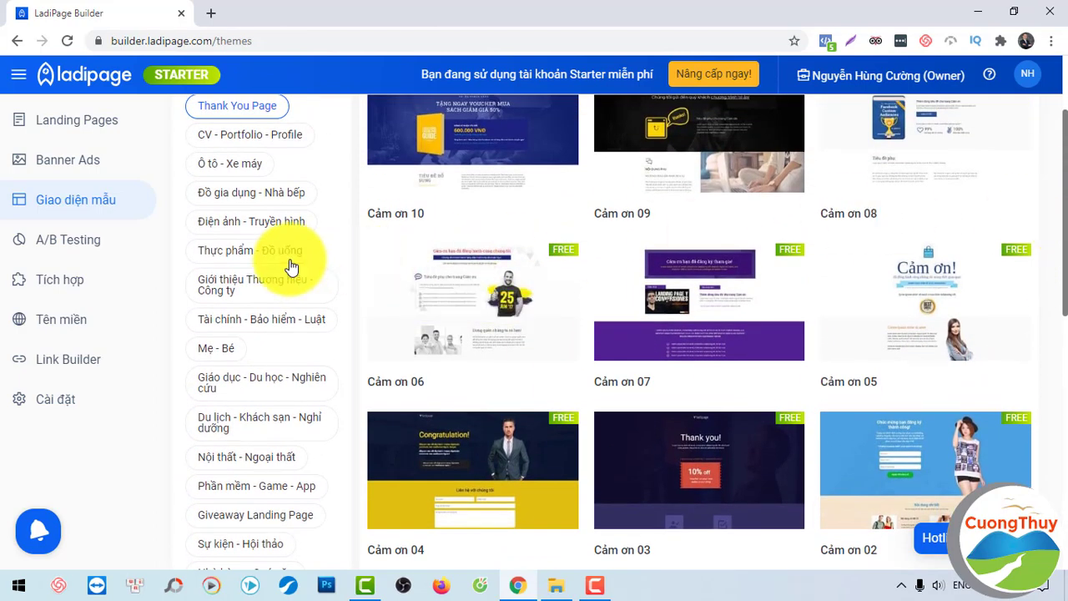
pyautogui.moveTo(1065, 112); pyautogui.dragTo(1049, 72)
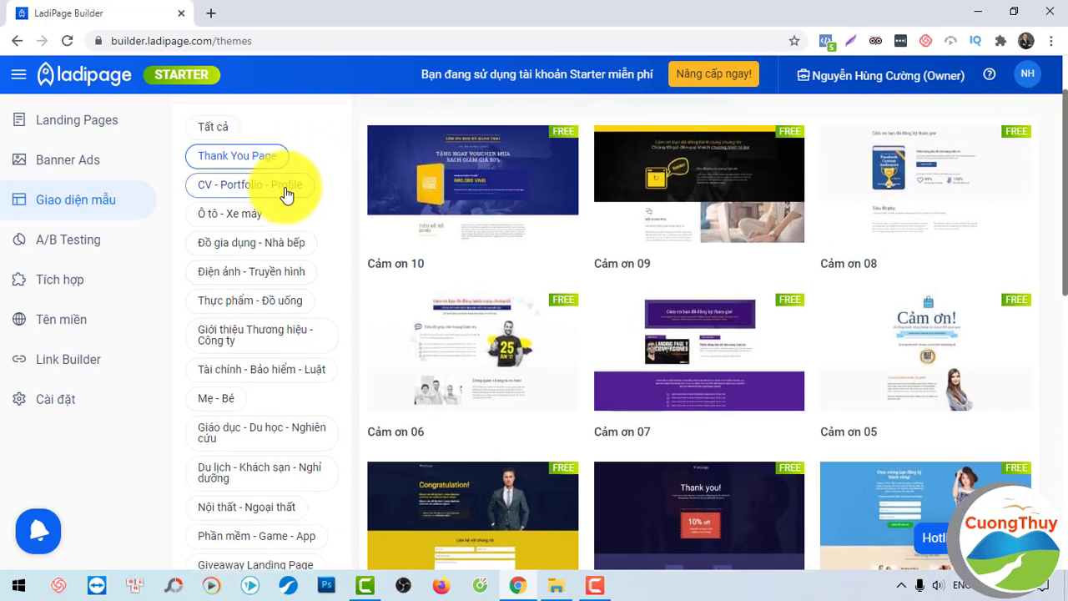
# Browse the templates of other topics, including CV - Portfolio - Profile, Đồ gia dụng - Nhà bếp and Giới thiệu Thương hiệu - Công ty.
pyautogui.click(279, 182)
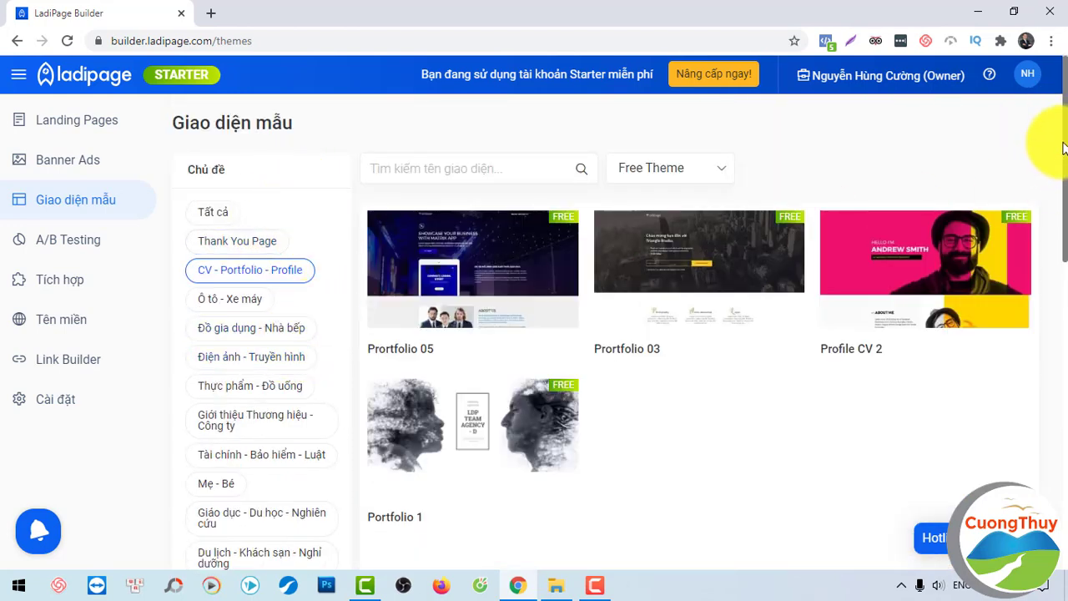
pyautogui.moveTo(1056, 148); pyautogui.dragTo(1060, 227)
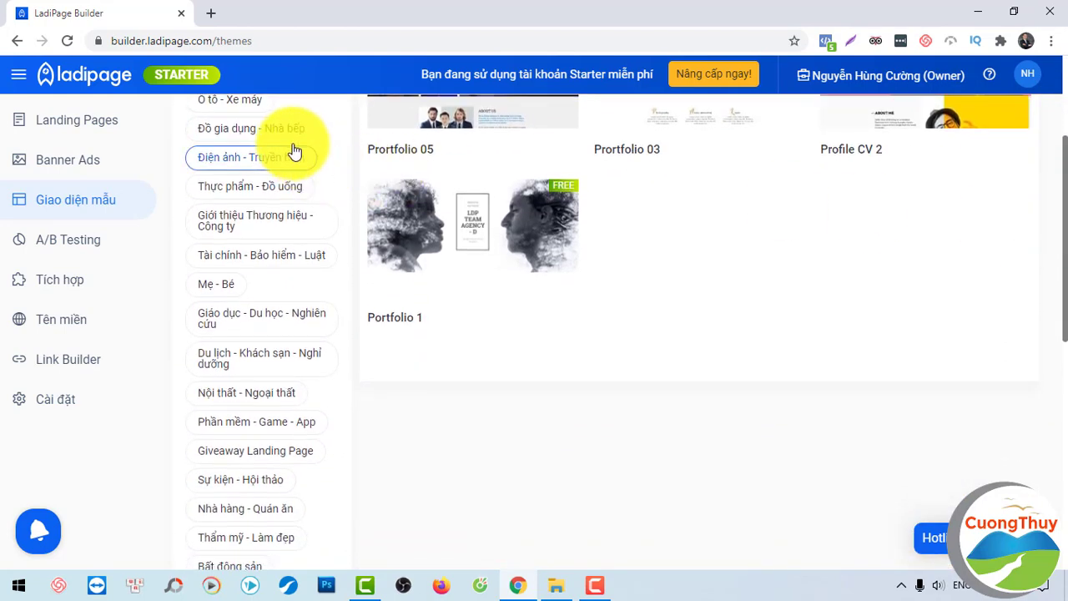
pyautogui.click(294, 140)
pyautogui.moveTo(1054, 138); pyautogui.dragTo(1056, 190)
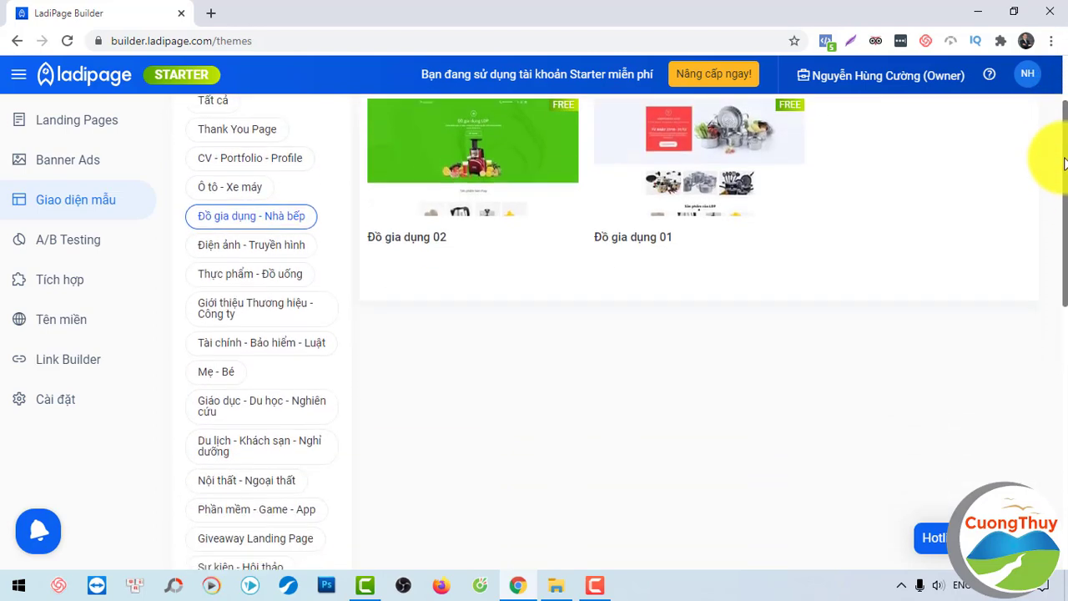
pyautogui.click(278, 200)
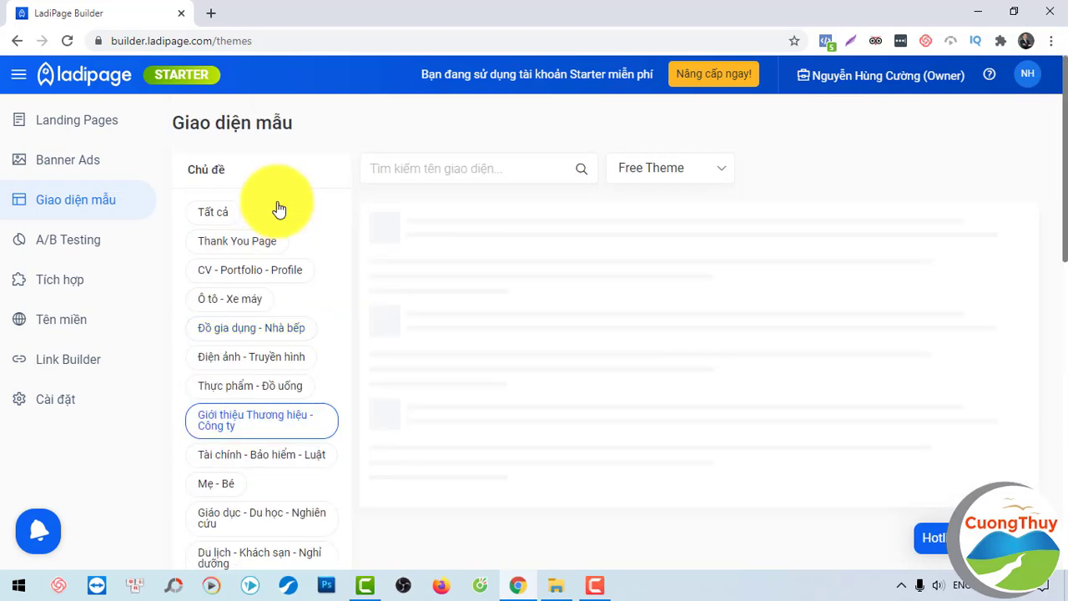
pyautogui.moveTo(1061, 157); pyautogui.dragTo(1057, 260)
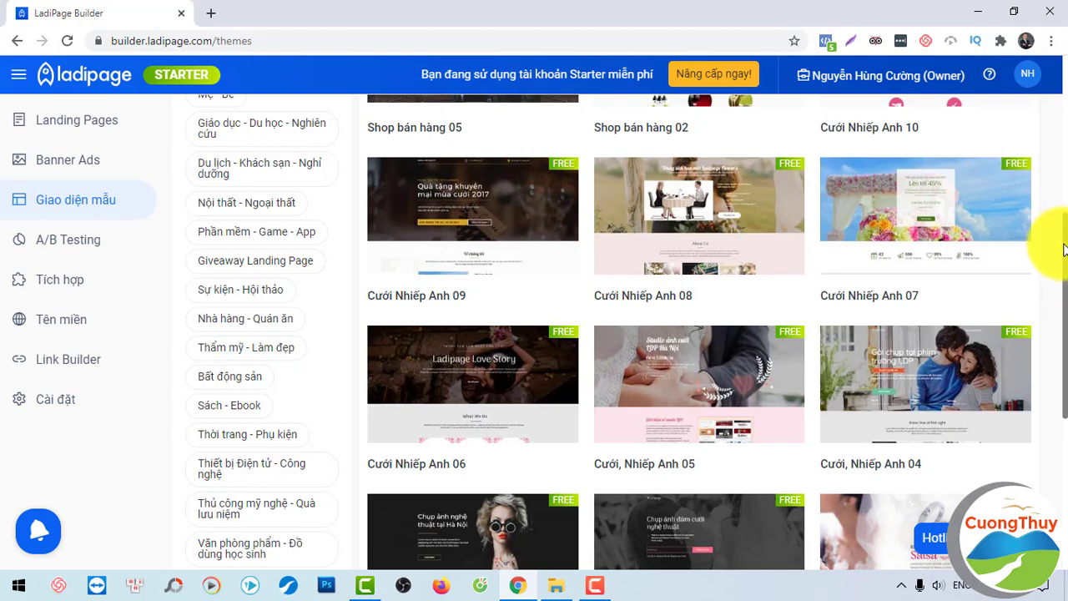
pyautogui.moveTo(1065, 248); pyautogui.dragTo(1053, 345)
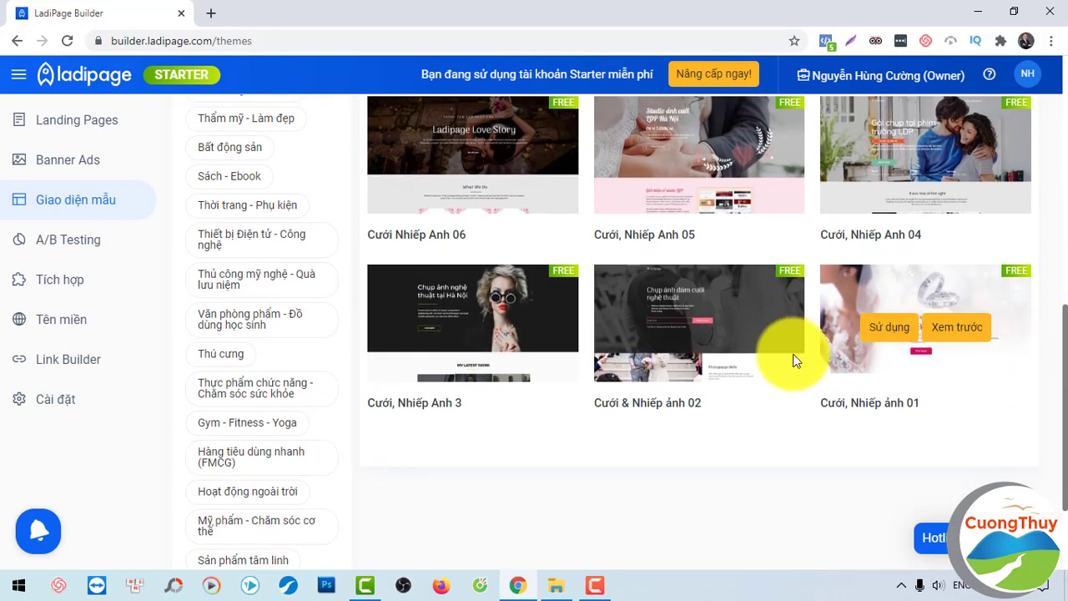
# Filter the templates by Thẩm mỹ - Làm đẹp and open the preview of Sức khỏe làm đẹp 25.
pyautogui.click(246, 122)
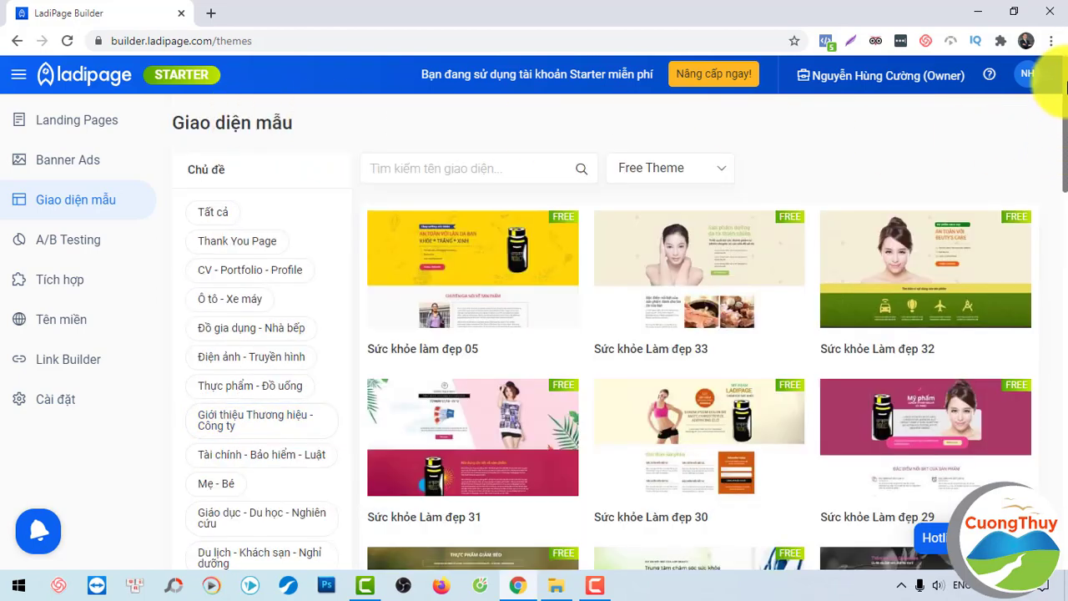
pyautogui.moveTo(1064, 87); pyautogui.dragTo(1065, 446)
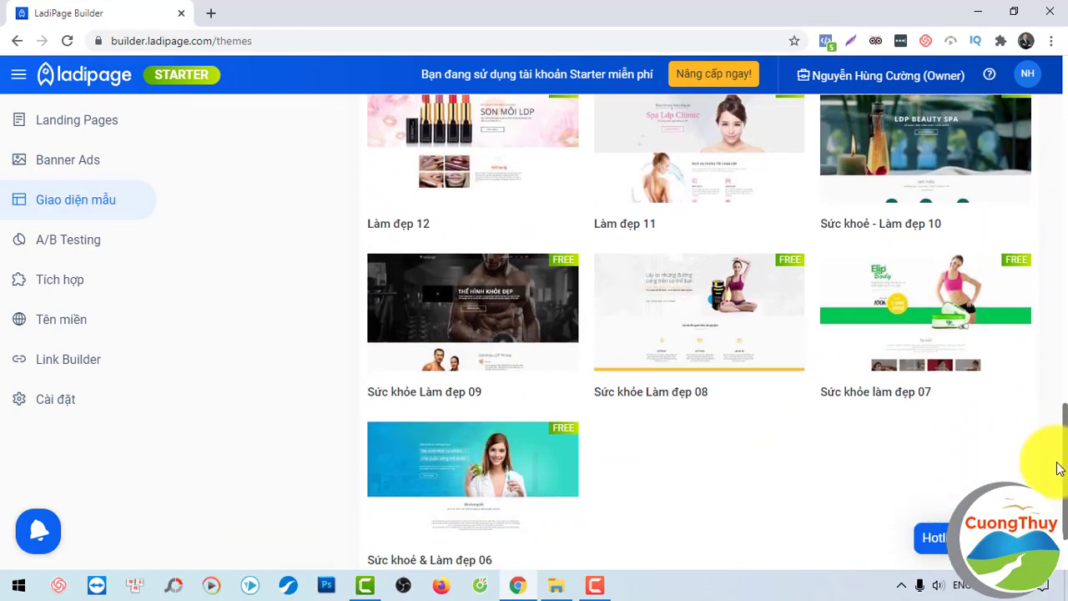
pyautogui.moveTo(1063, 467); pyautogui.dragTo(1063, 238)
pyautogui.moveTo(541, 166)
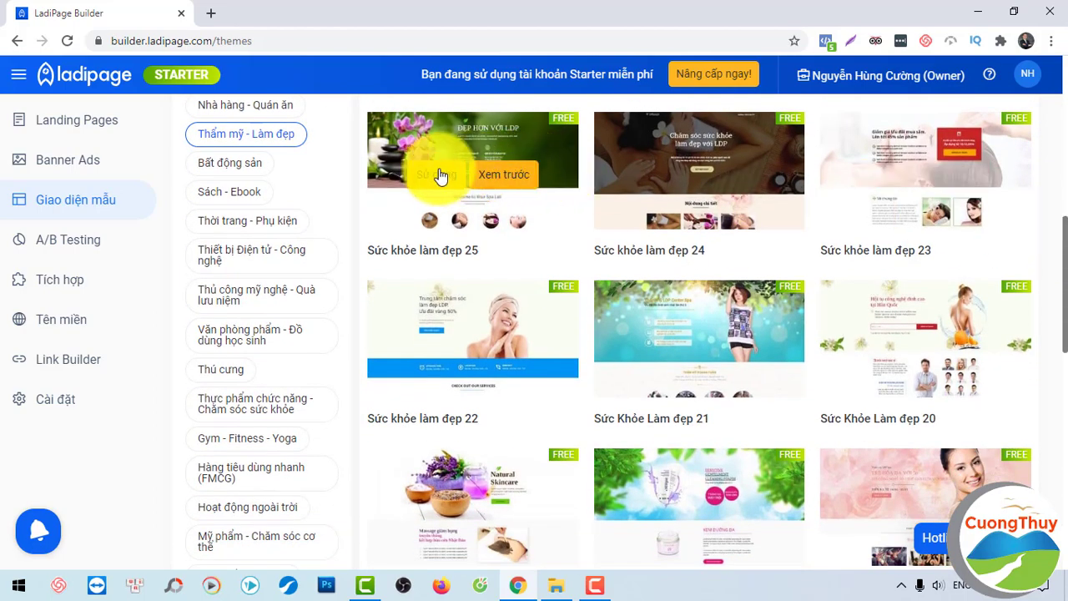
pyautogui.click(503, 177)
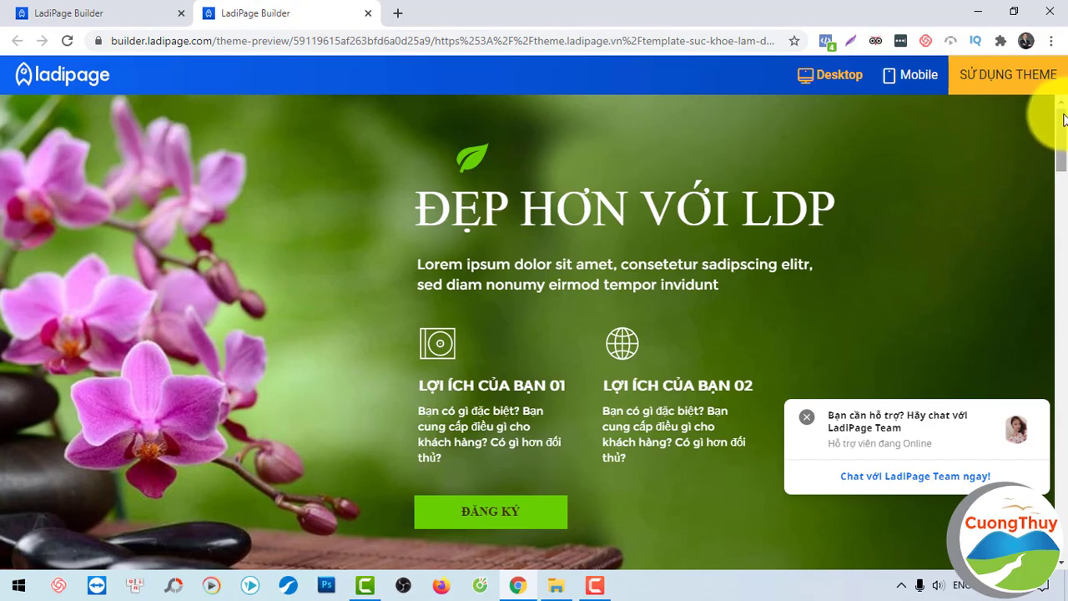
# Examine the template's desktop preview from the hero section down to the footer, and dismiss the support chat pop-up.
pyautogui.scroll(-1, 1062, 127)
pyautogui.moveTo(1062, 127); pyautogui.dragTo(1065, 519)
pyautogui.hotkey('ctrl', 'a')
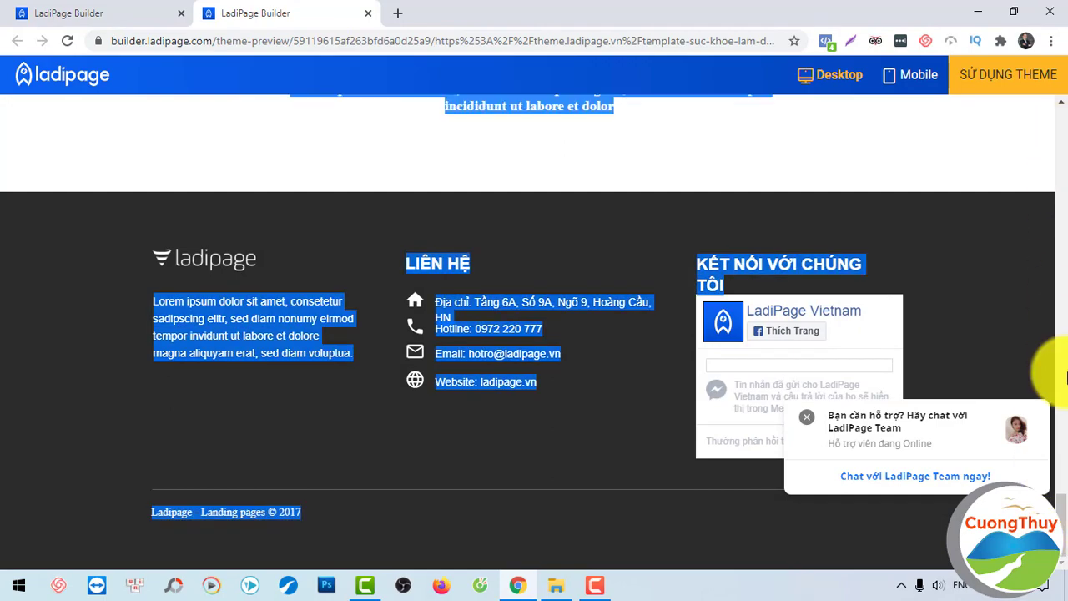
pyautogui.click(984, 310)
pyautogui.moveTo(1062, 519); pyautogui.dragTo(1066, 86)
pyautogui.click(806, 420)
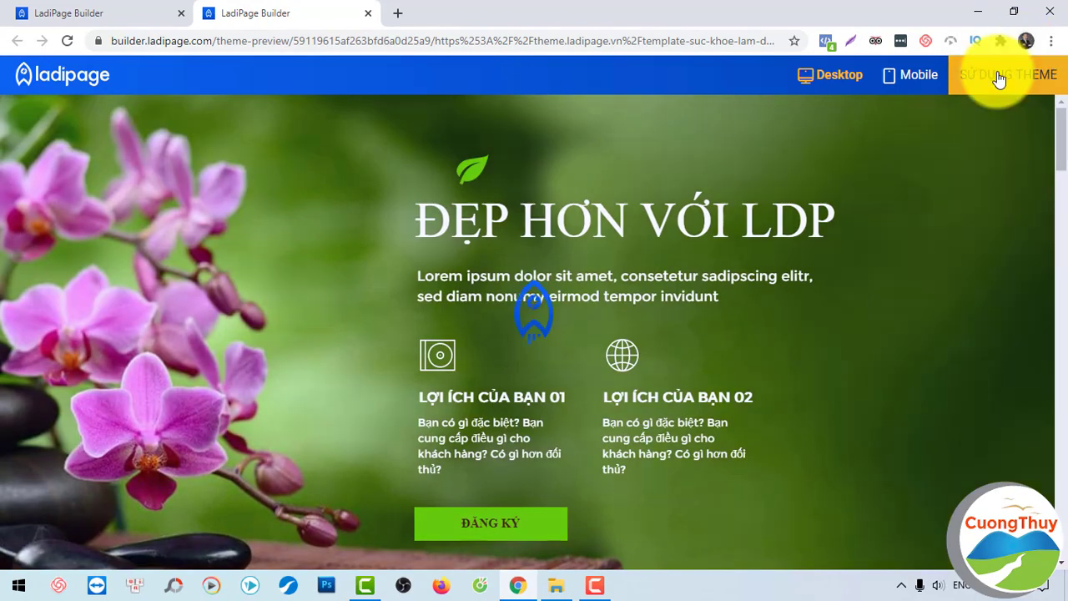
# Create a landing page named kem-tay-skinkey from the previewed template and dismiss the V2 conversion notice.
pyautogui.click(999, 79)
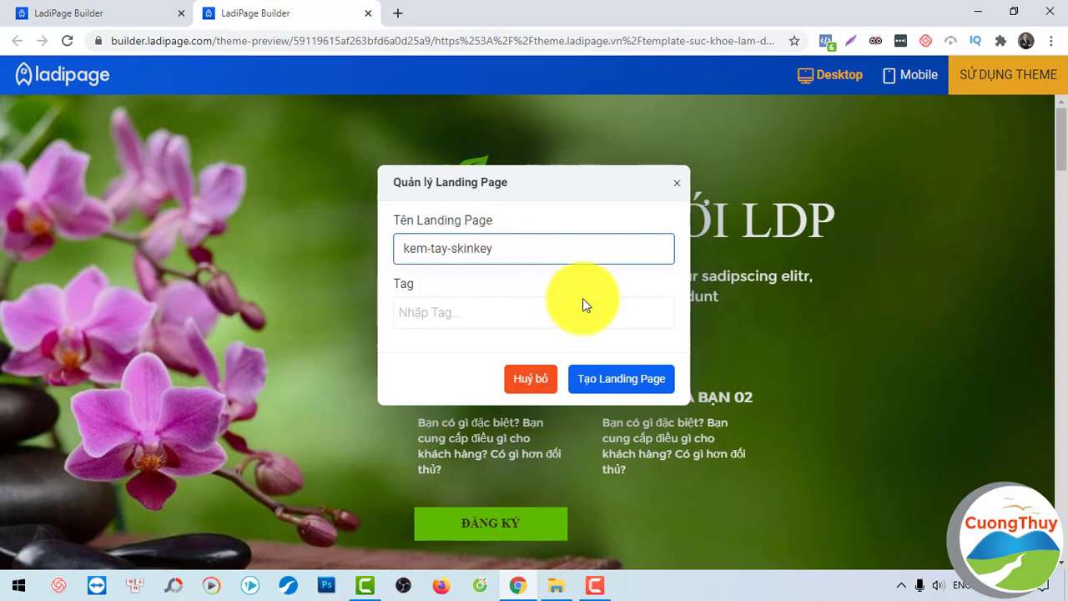
pyautogui.click(639, 377)
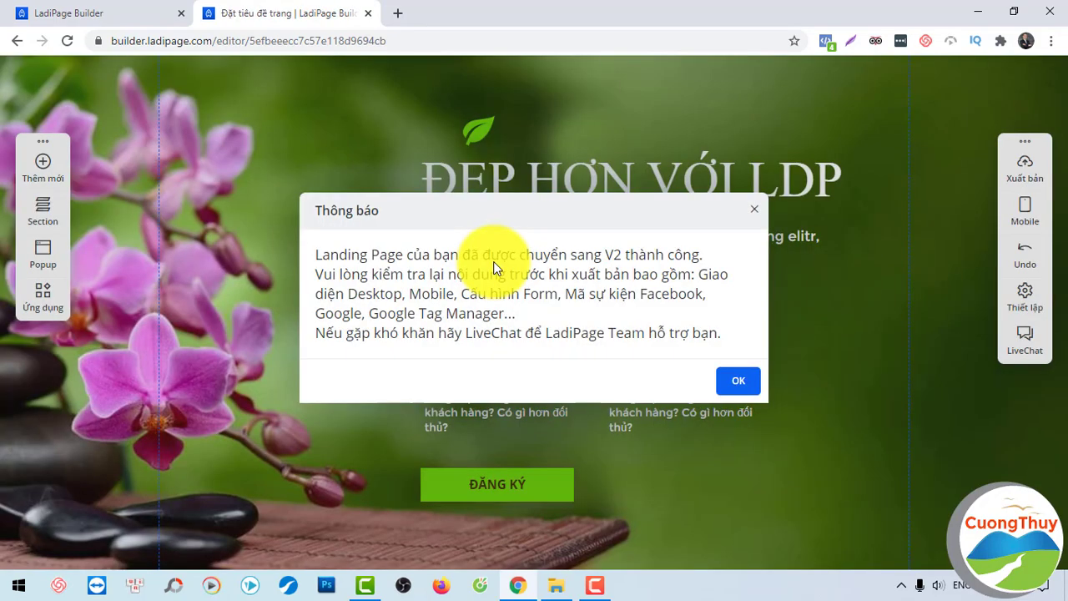
pyautogui.click(739, 381)
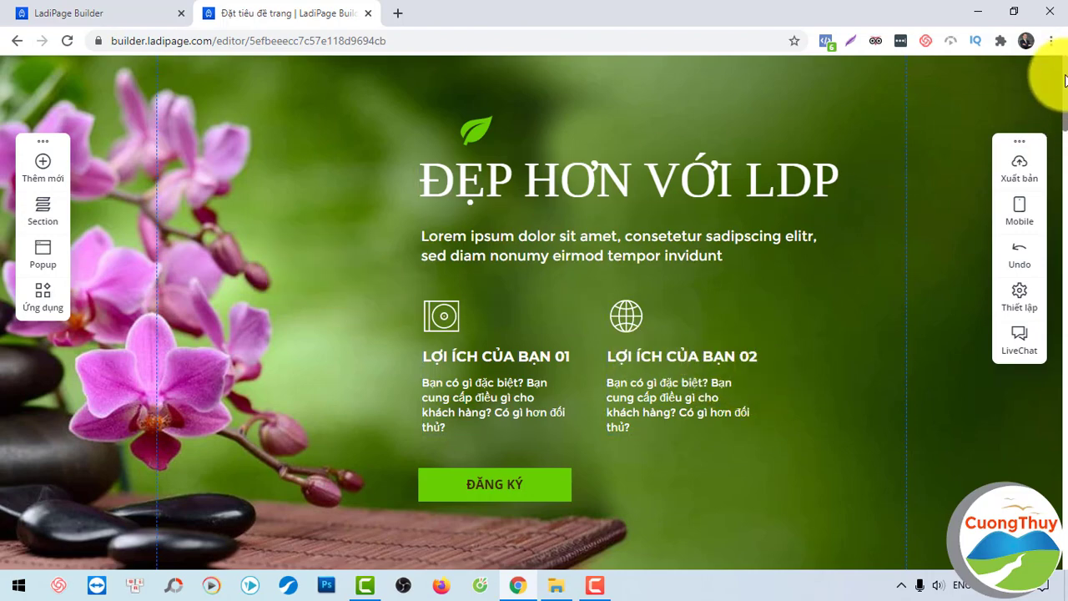
# Change the hero headline to "ĐẸP HƠN VỚI SKINKEY" and widen its text box so the text fits on one line.
pyautogui.moveTo(1064, 117)
pyautogui.mouseDown()
pyautogui.moveTo(1064, 559)
pyautogui.moveTo(1065, 96)
pyautogui.mouseUp()
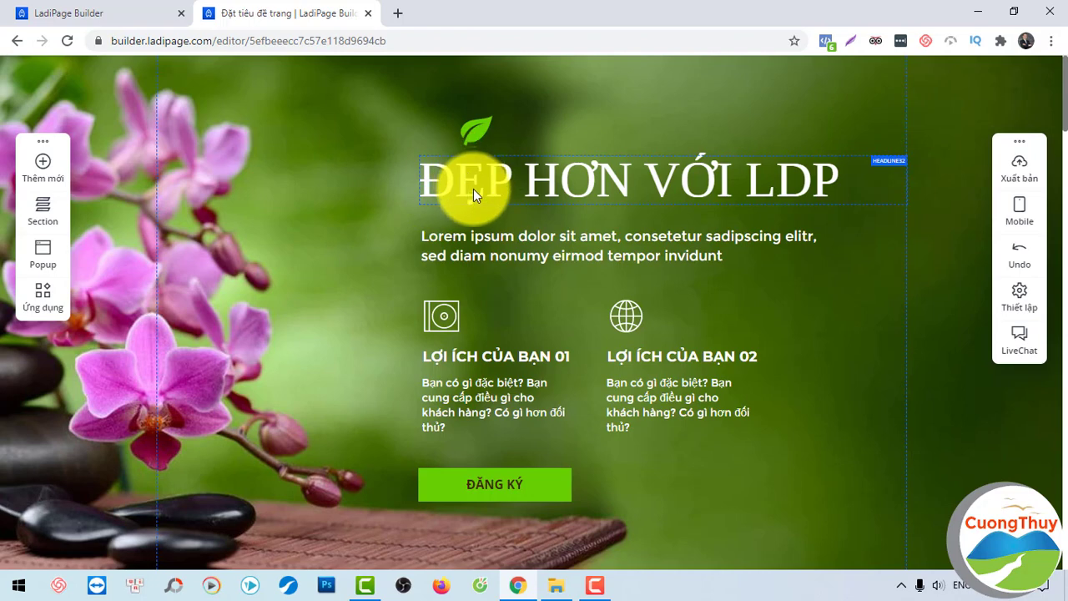
pyautogui.click(519, 185)
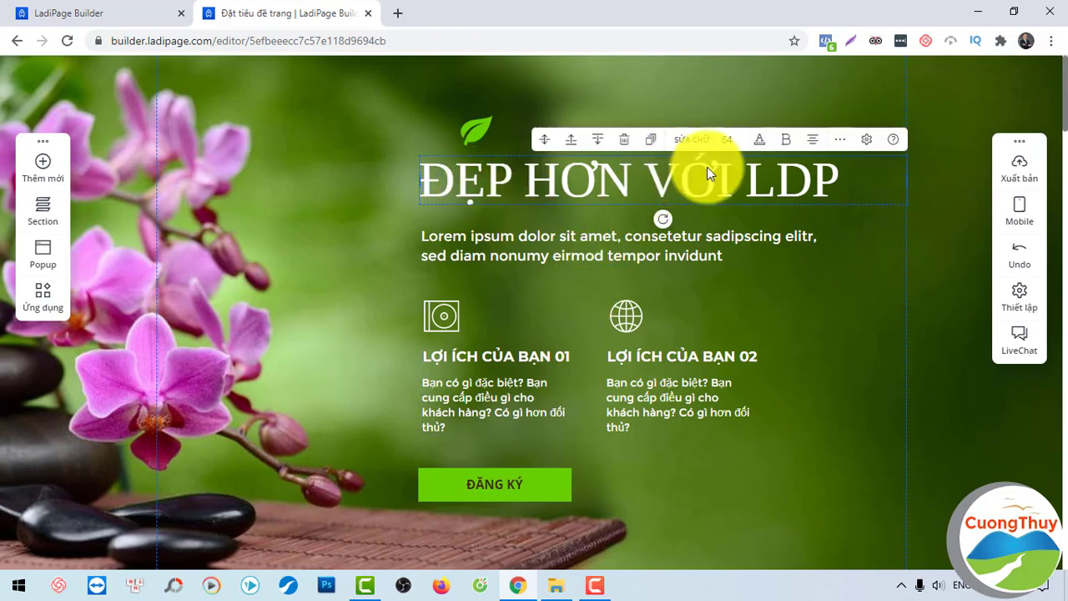
pyautogui.doubleClick(811, 184)
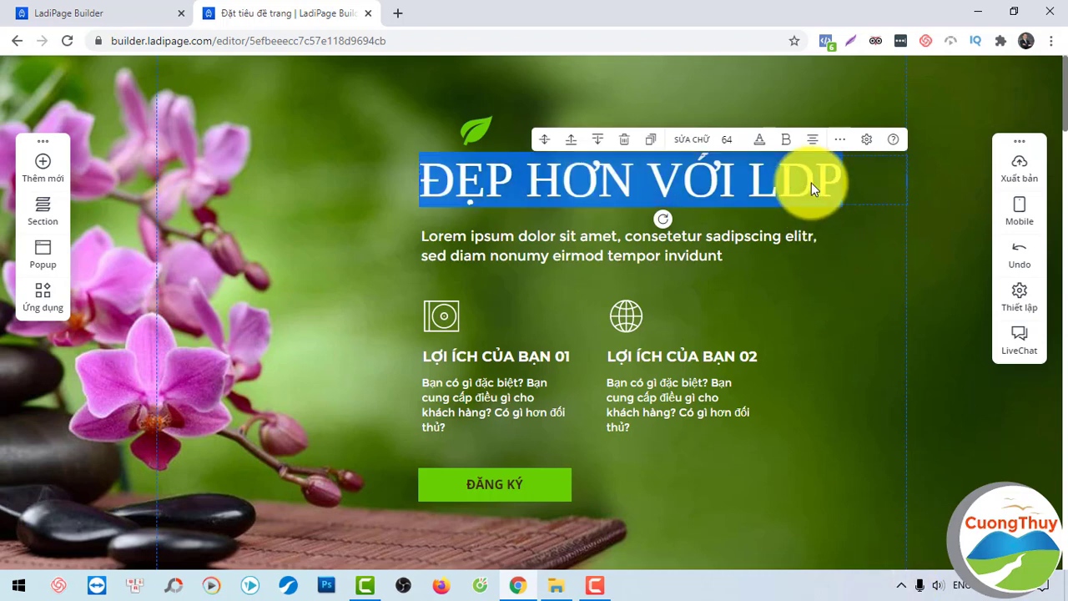
pyautogui.click(851, 185)
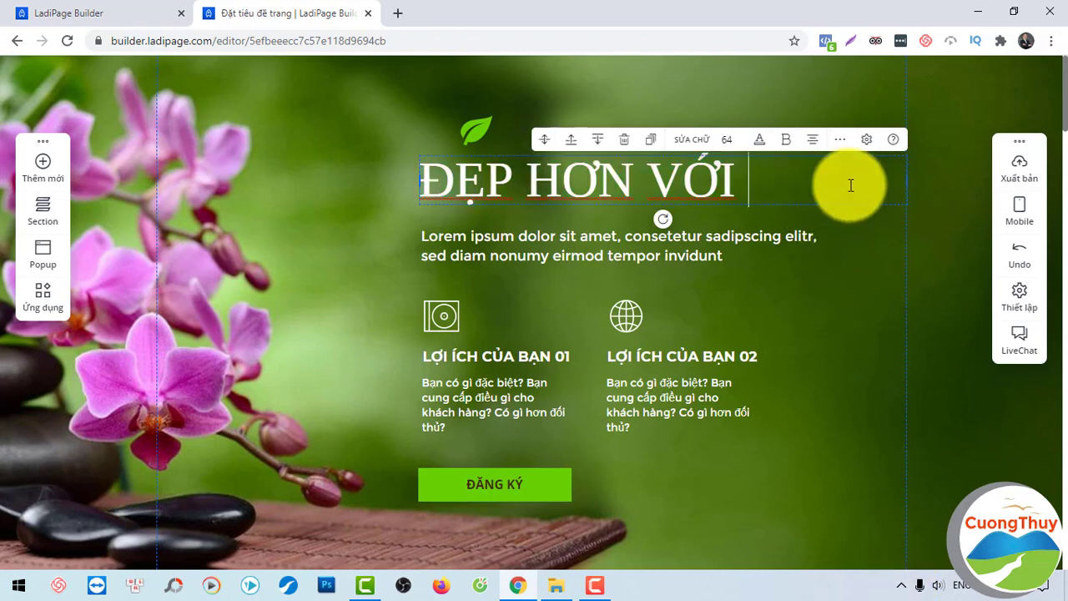
pyautogui.write('SKINKEY')
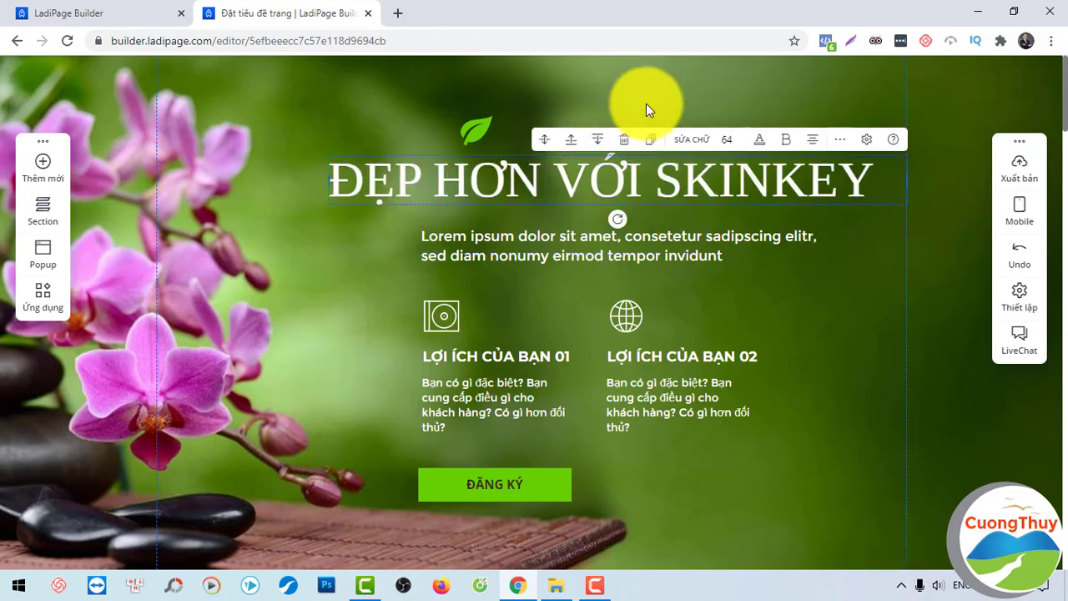
pyautogui.click(540, 135)
pyautogui.click(468, 127)
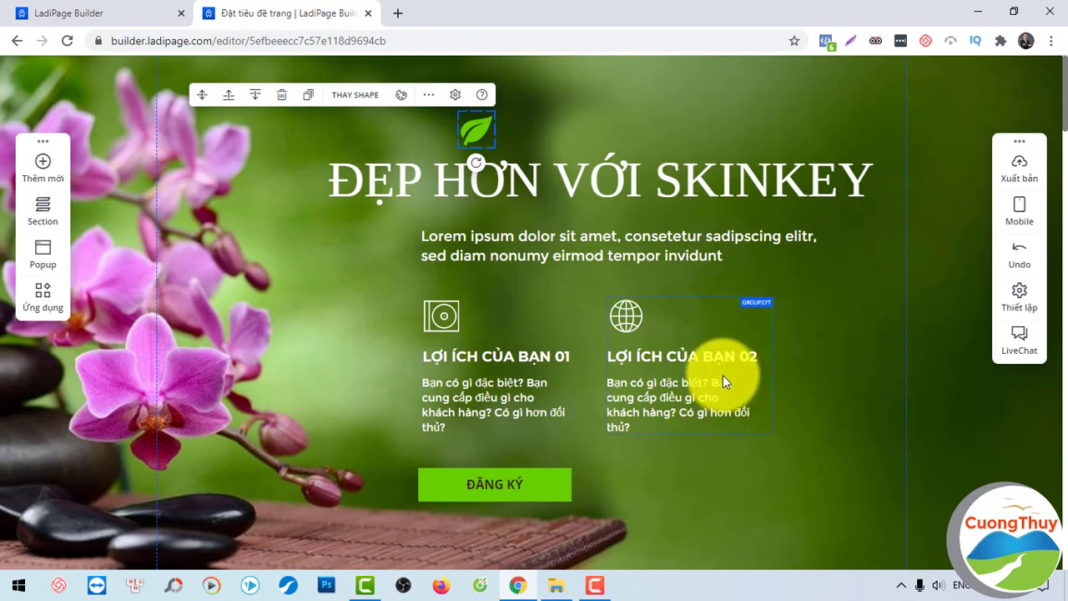
# Set the page-wide default font to Roboto in the whole-page settings and close them.
pyautogui.click(1020, 292)
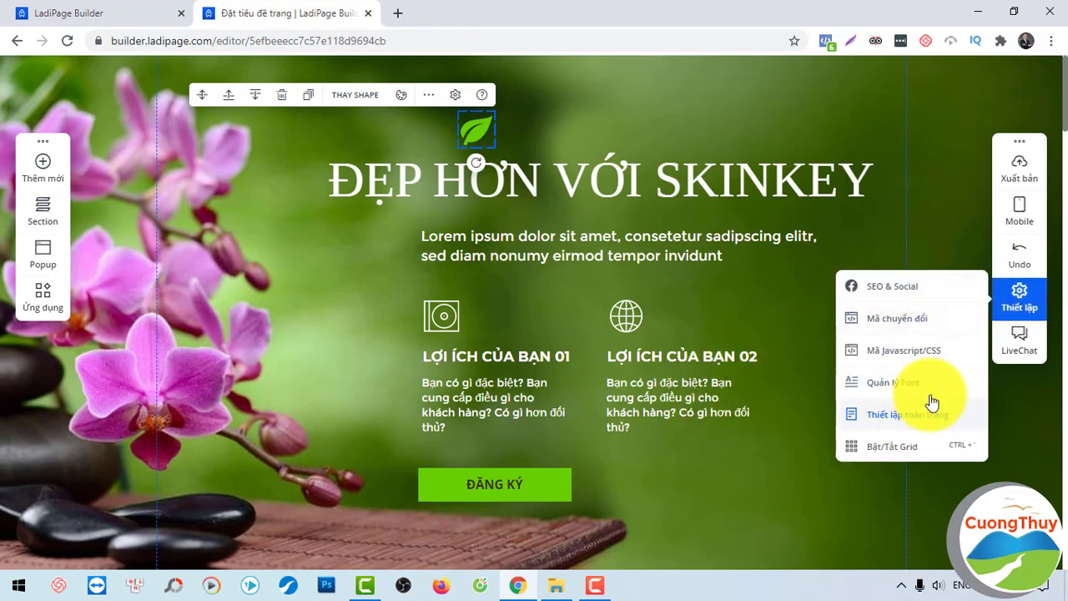
pyautogui.click(903, 422)
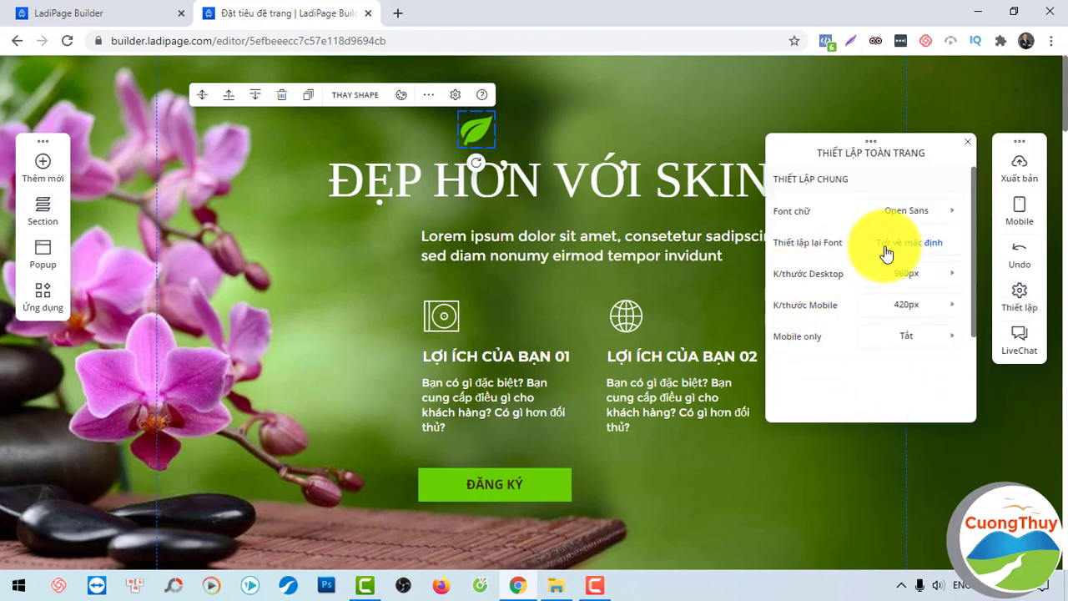
pyautogui.click(952, 216)
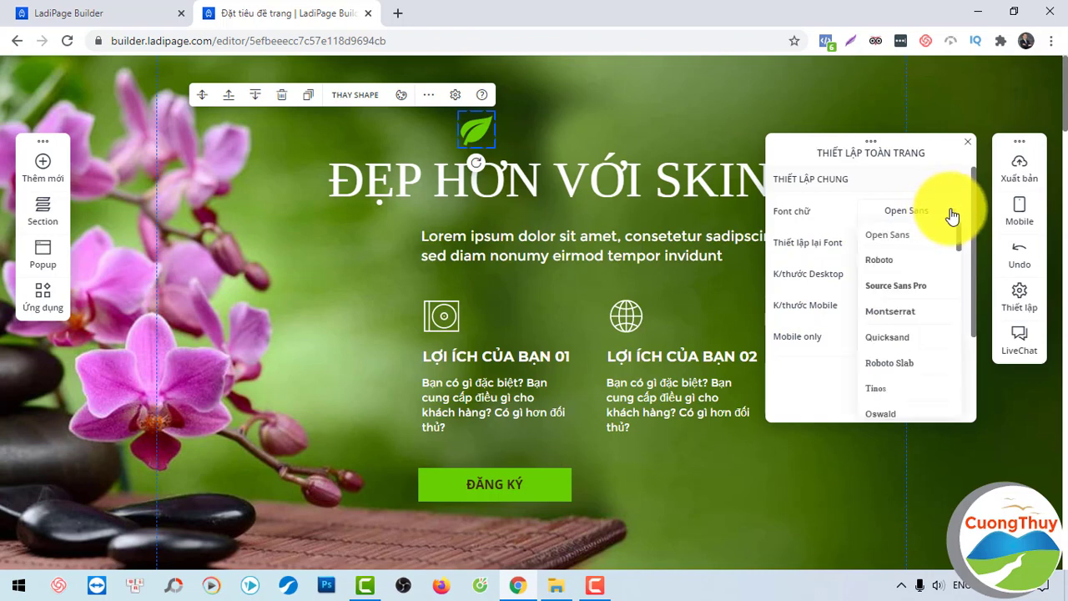
pyautogui.click(878, 260)
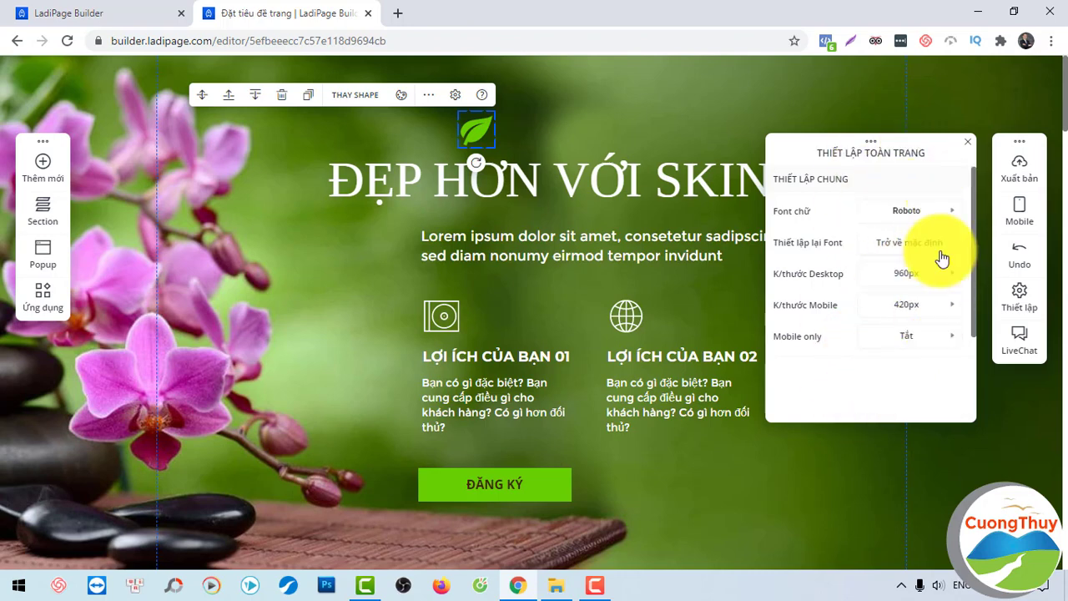
pyautogui.click(967, 148)
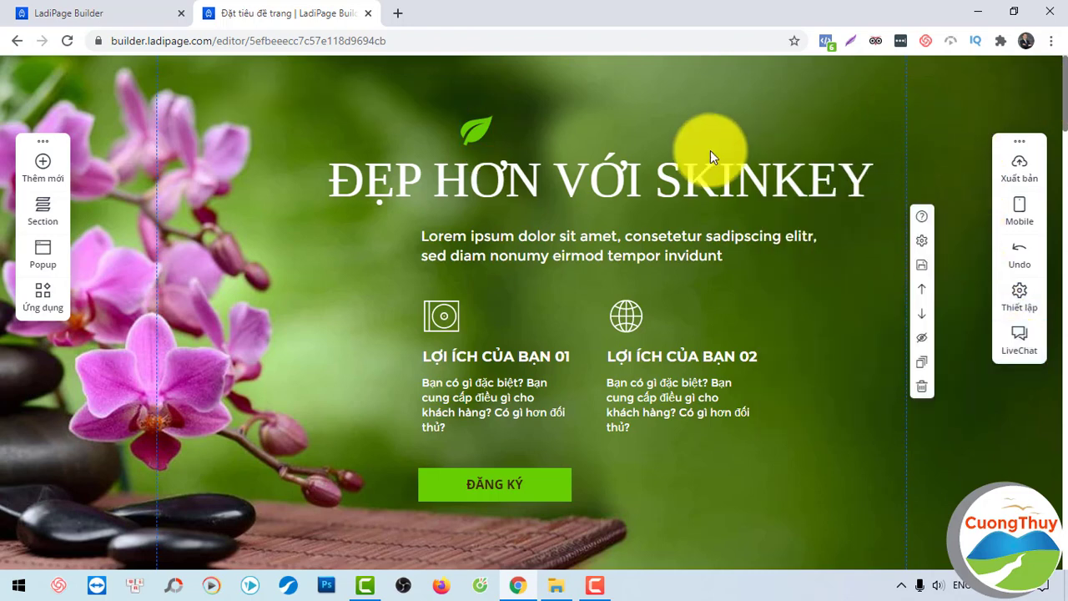
pyautogui.click(479, 177)
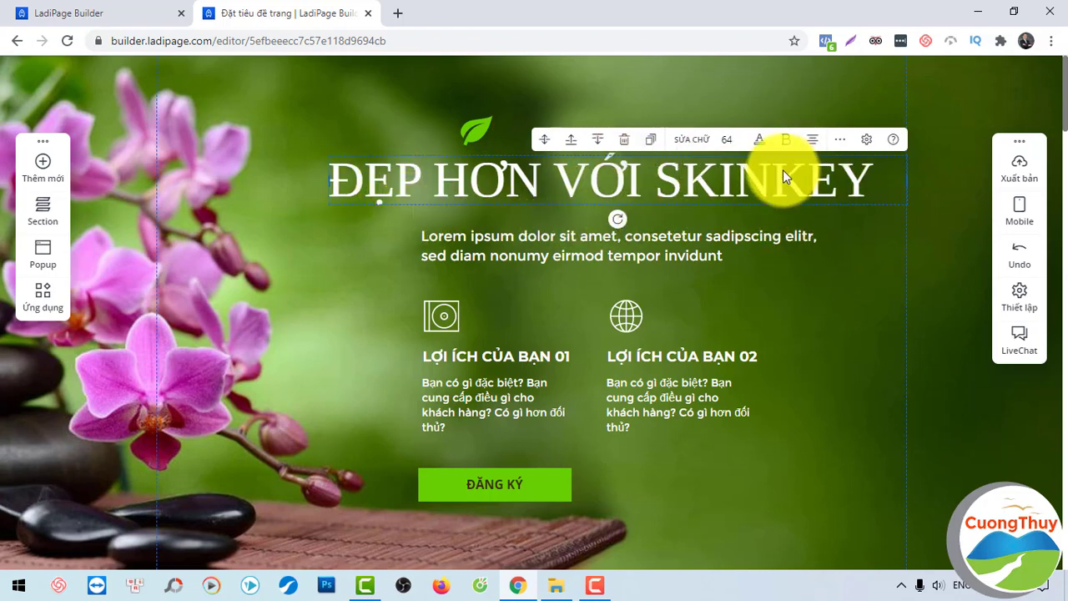
pyautogui.click(818, 236)
pyautogui.click(801, 180)
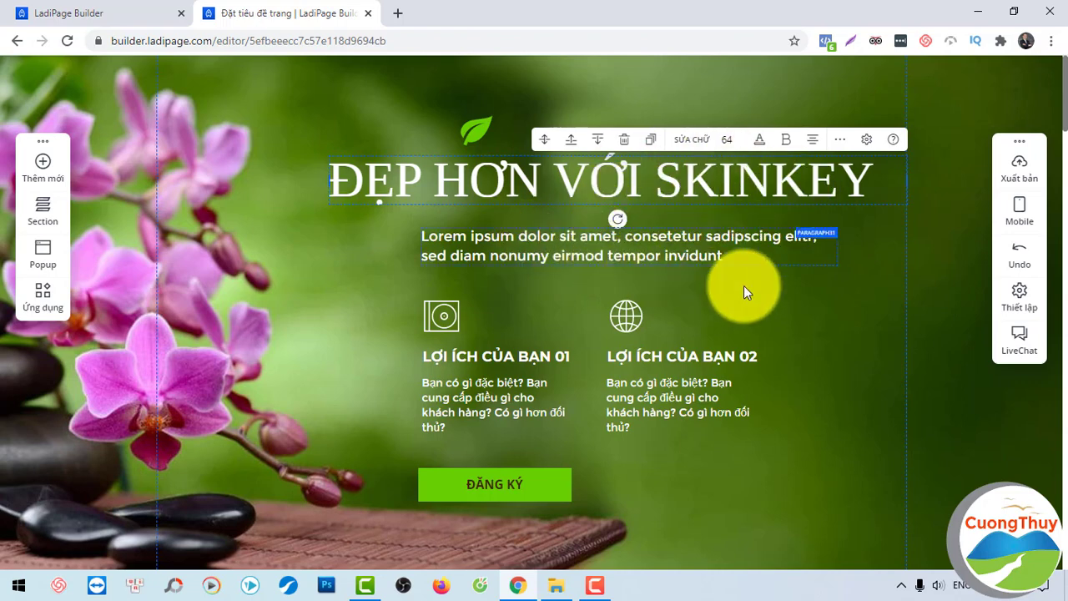
pyautogui.click(807, 305)
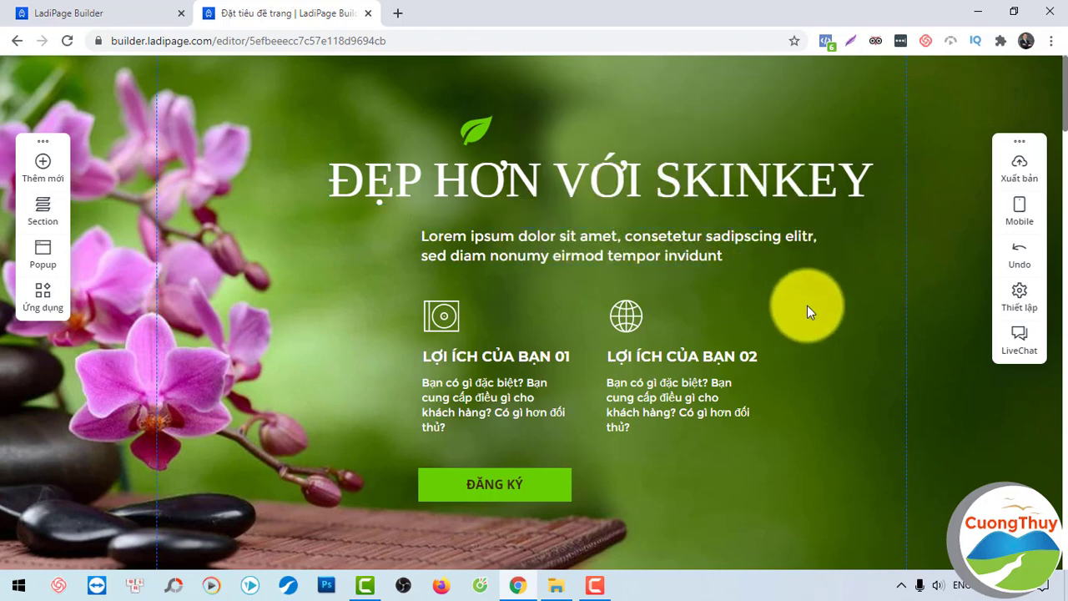
# Delete both LỢI ÍCH CỦA BẠN benefit groups and move the ĐĂNG KÝ button up beneath the hero paragraph.
pyautogui.click(481, 379)
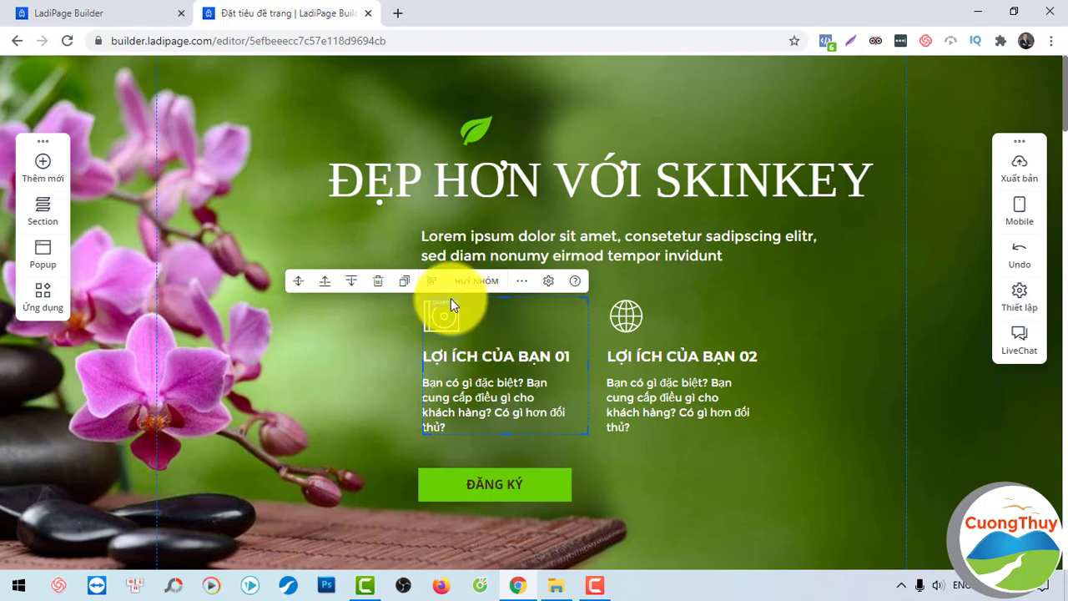
pyautogui.click(377, 282)
pyautogui.click(665, 332)
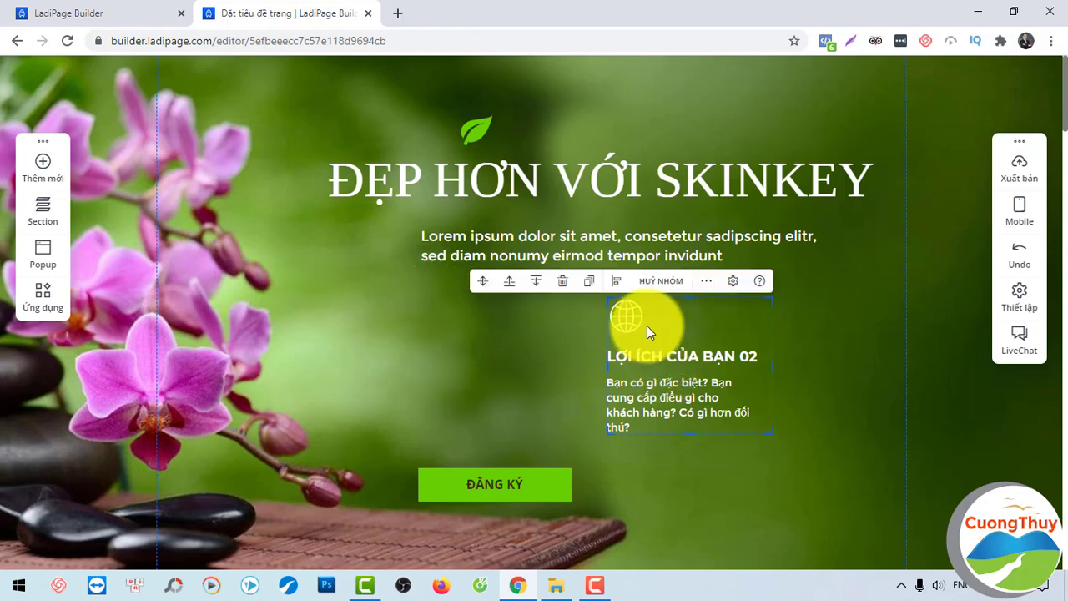
pyautogui.click(566, 285)
pyautogui.moveTo(530, 477); pyautogui.dragTo(619, 302)
# Duplicate the hero headline, place the copy below the ĐĂNG KÝ button, and delete that copy.
pyautogui.click(570, 176)
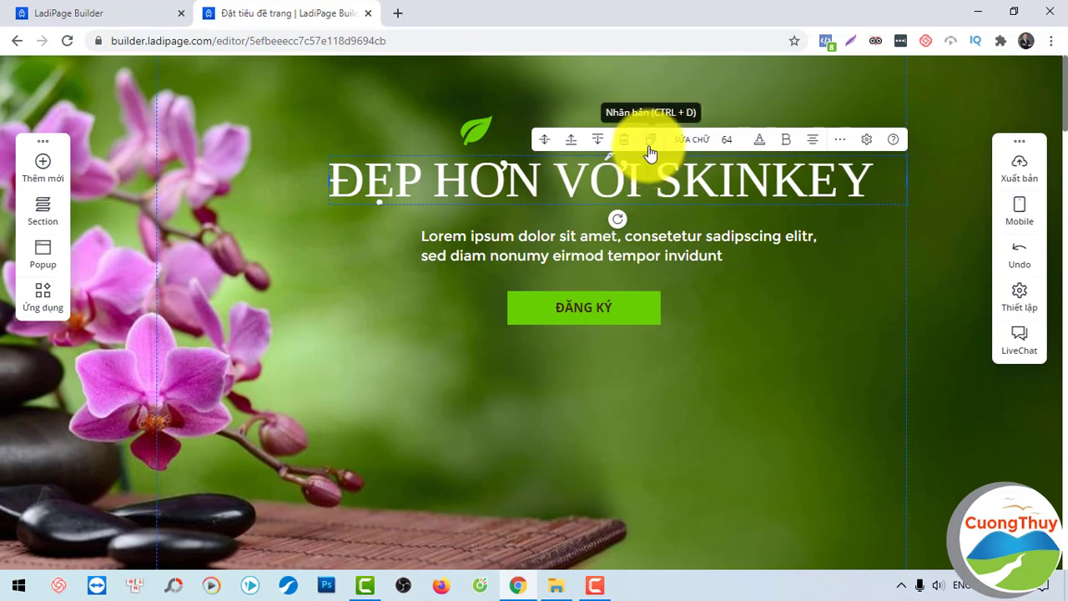
pyautogui.click(650, 144)
pyautogui.moveTo(634, 207); pyautogui.dragTo(607, 398)
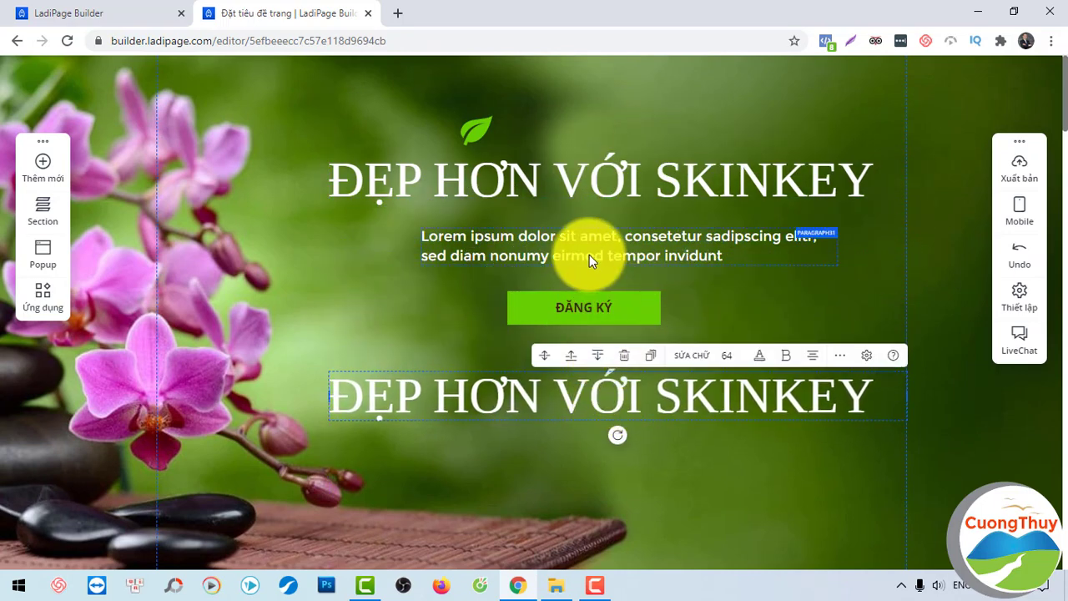
pyautogui.click(627, 361)
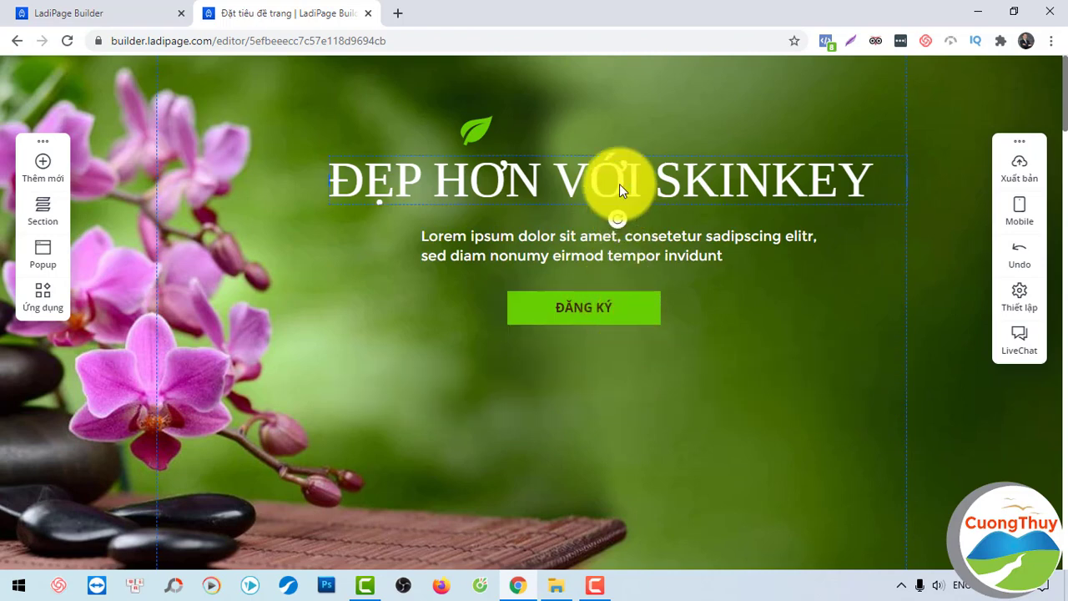
# Set the hero headline's font size to 63.
pyautogui.click(619, 184)
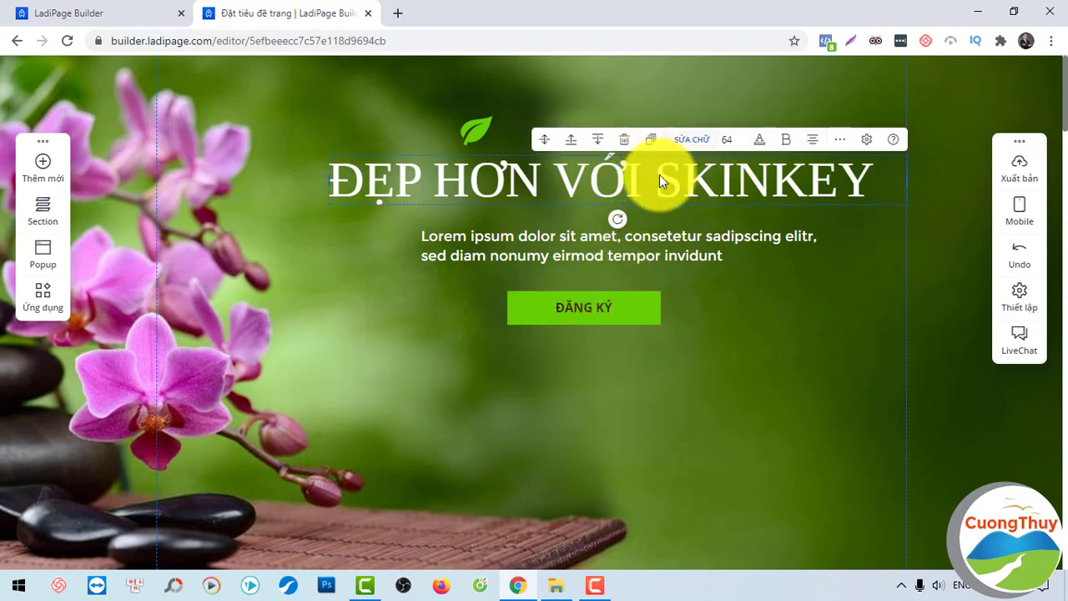
pyautogui.click(742, 142)
pyautogui.click(741, 142)
pyautogui.click(741, 140)
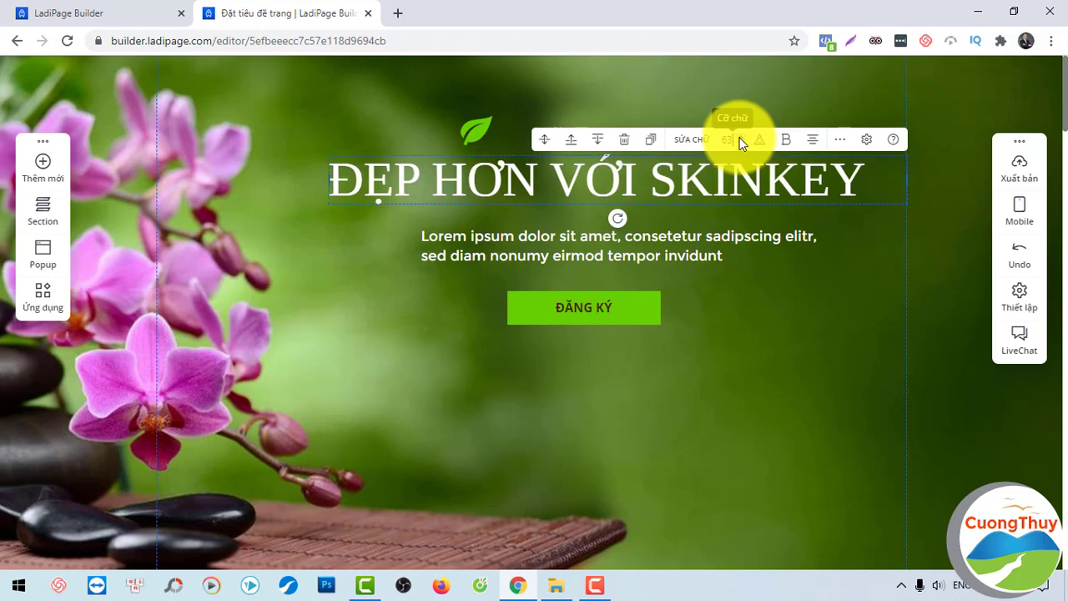
pyautogui.click(740, 140)
pyautogui.click(739, 140)
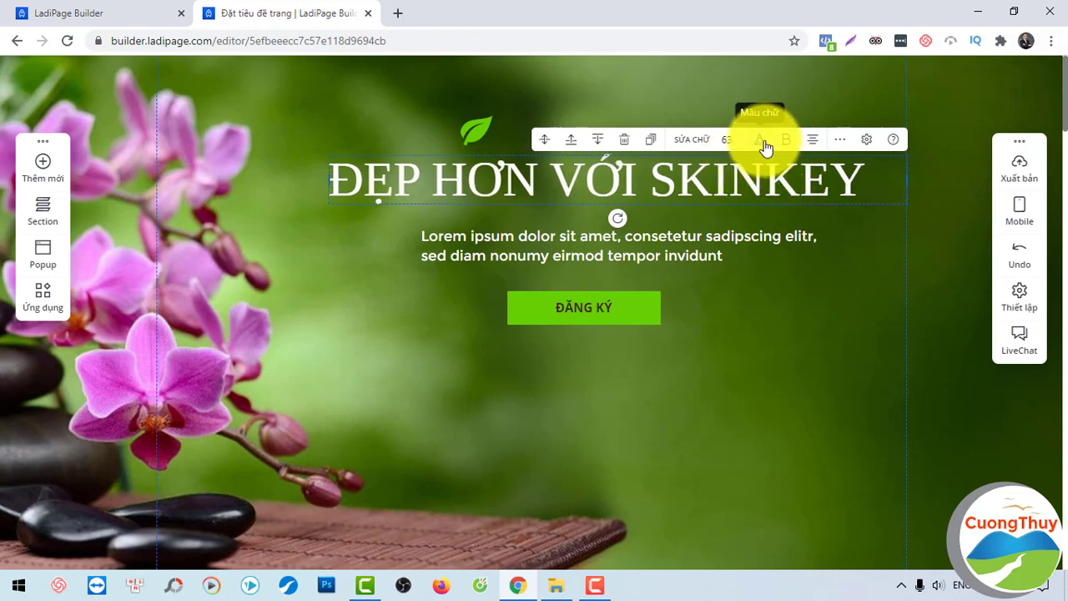
# Try blue, red and white on the hero headline, and set its text colour to a bright red, rgba(223, 17, 17).
pyautogui.click(766, 147)
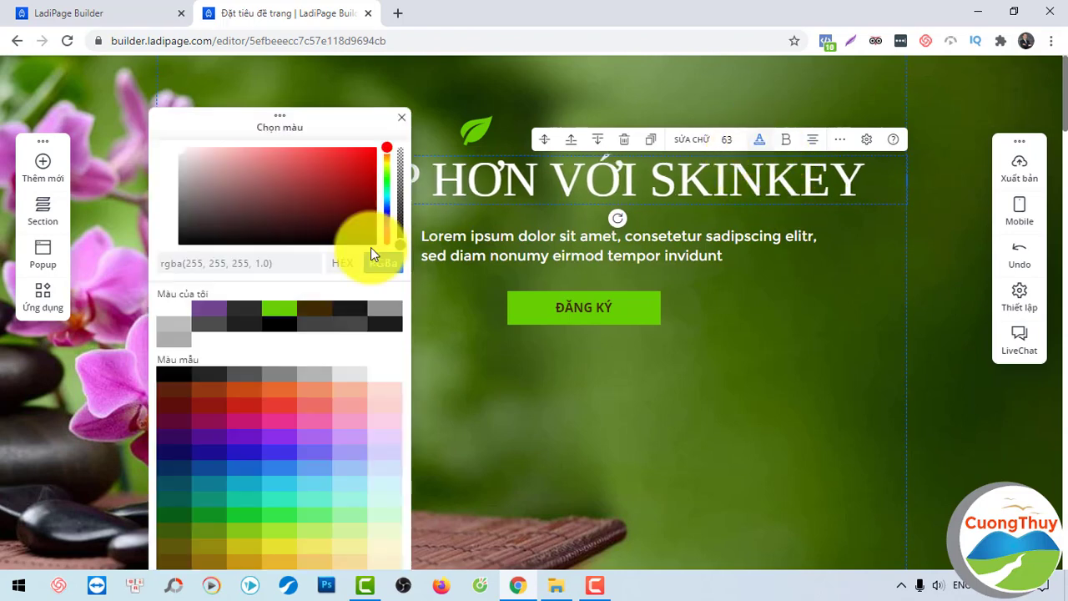
pyautogui.click(249, 460)
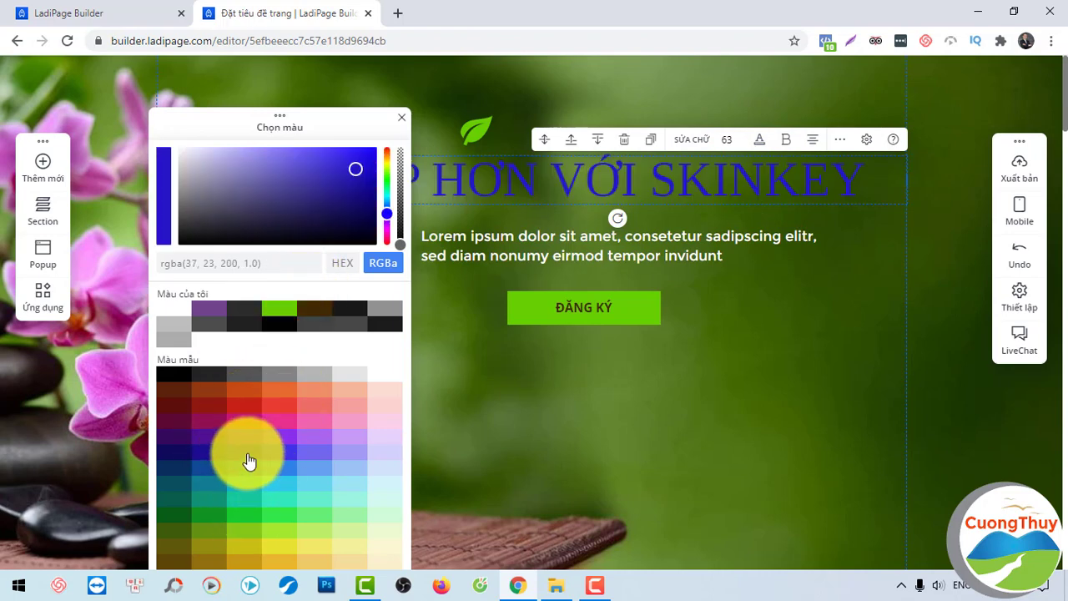
pyautogui.click(249, 407)
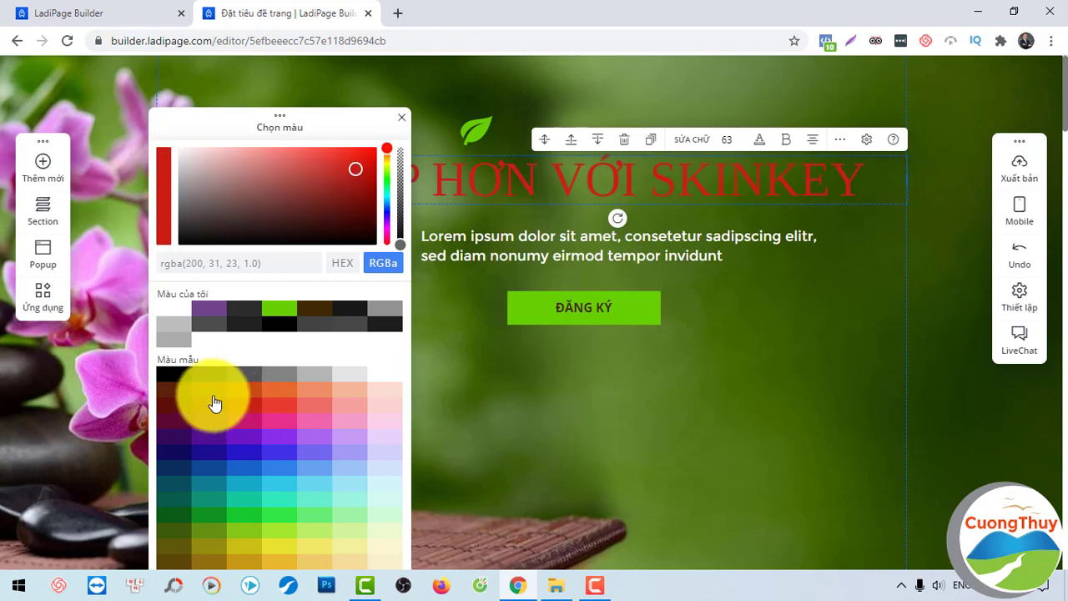
pyautogui.click(183, 313)
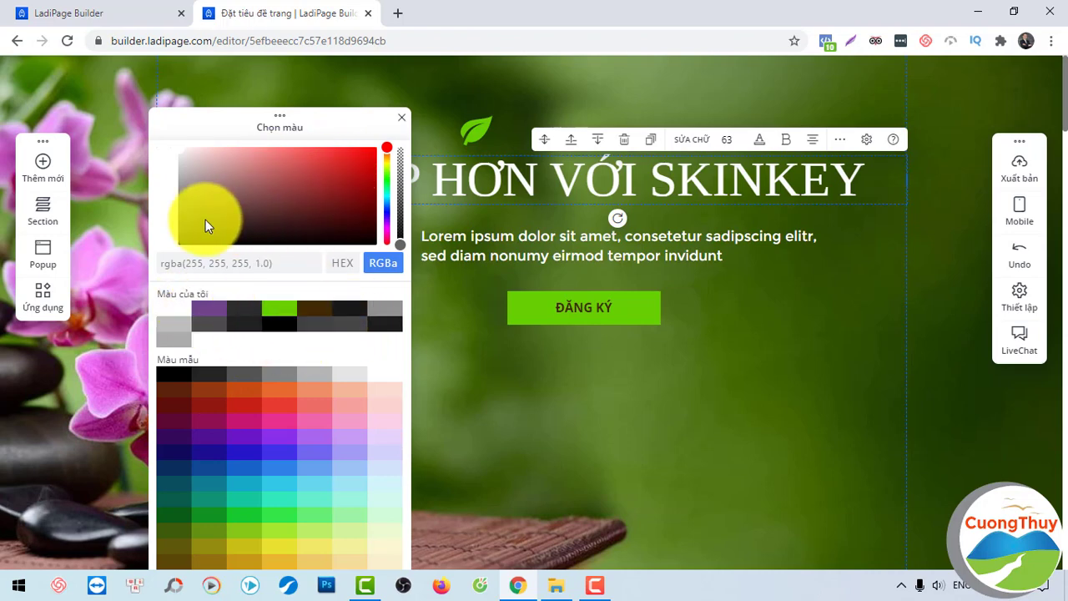
pyautogui.moveTo(205, 219); pyautogui.dragTo(363, 158)
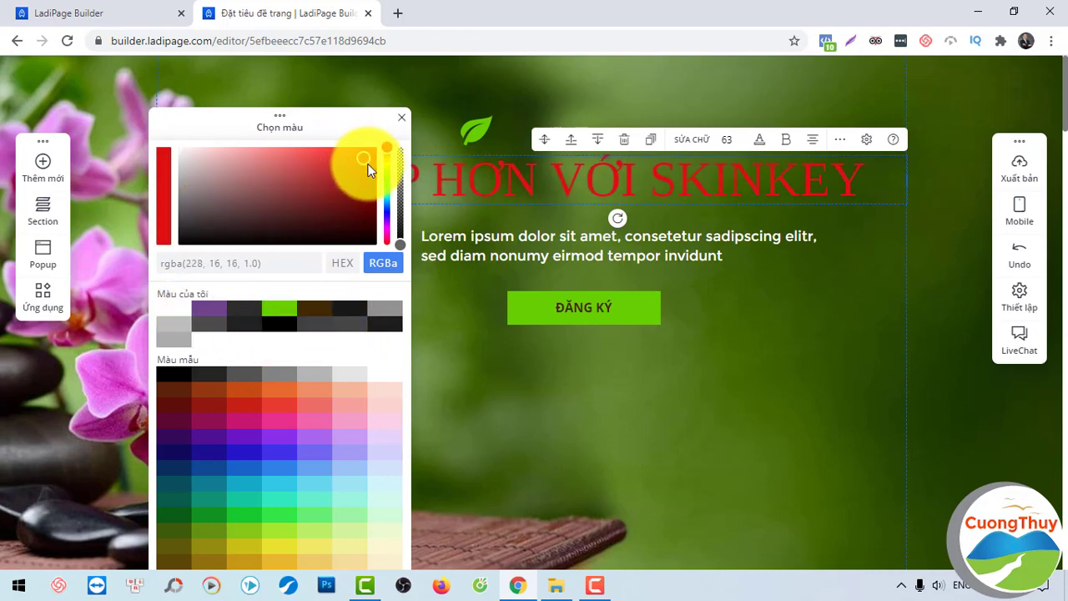
pyautogui.click(403, 119)
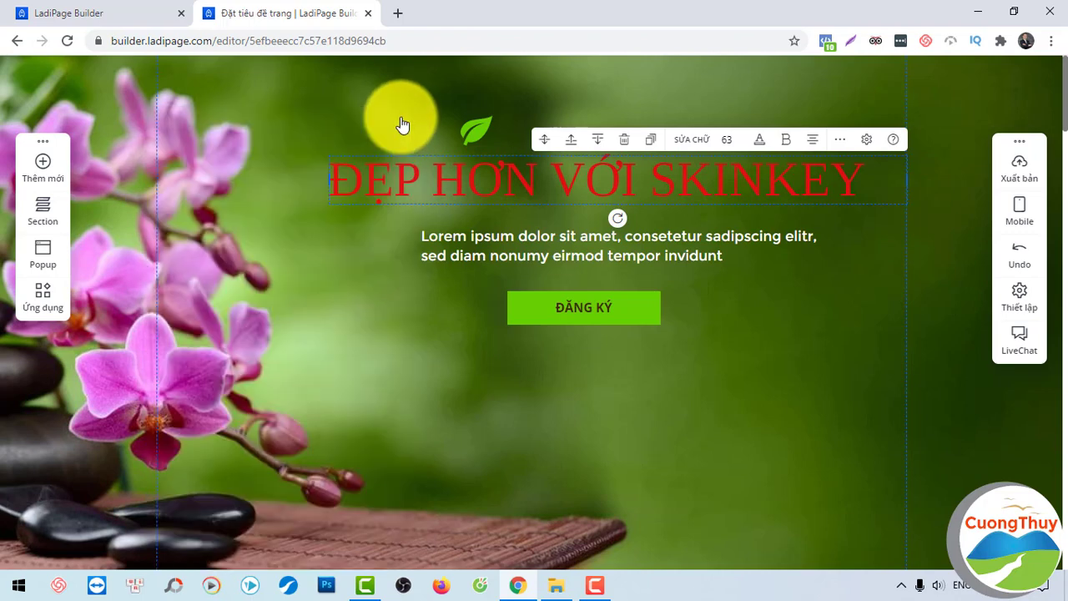
# Make the entire hero headline text bold.
pyautogui.click(787, 147)
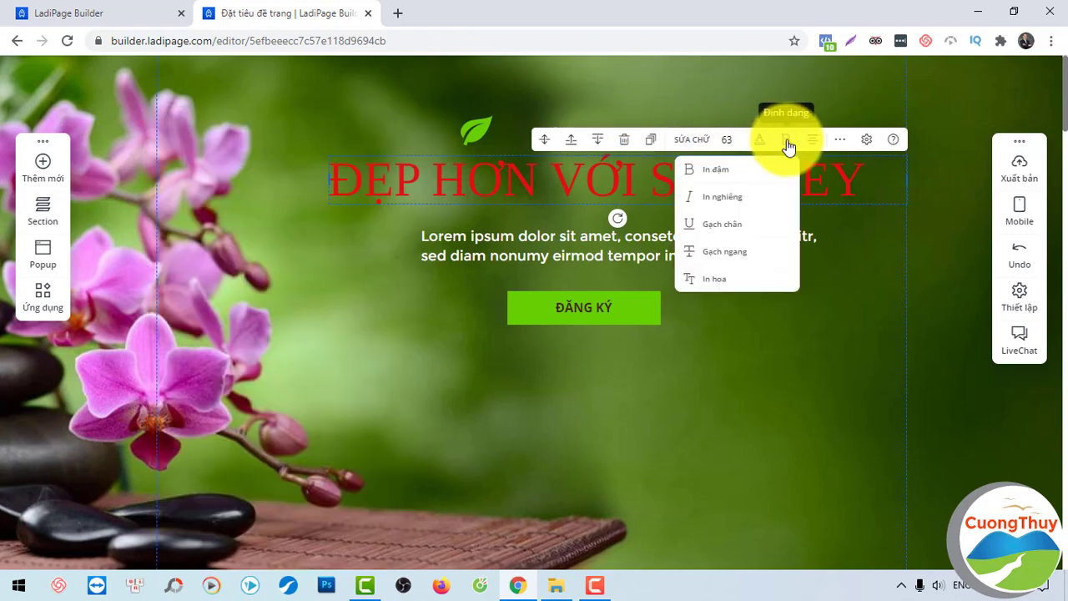
pyautogui.doubleClick(843, 173)
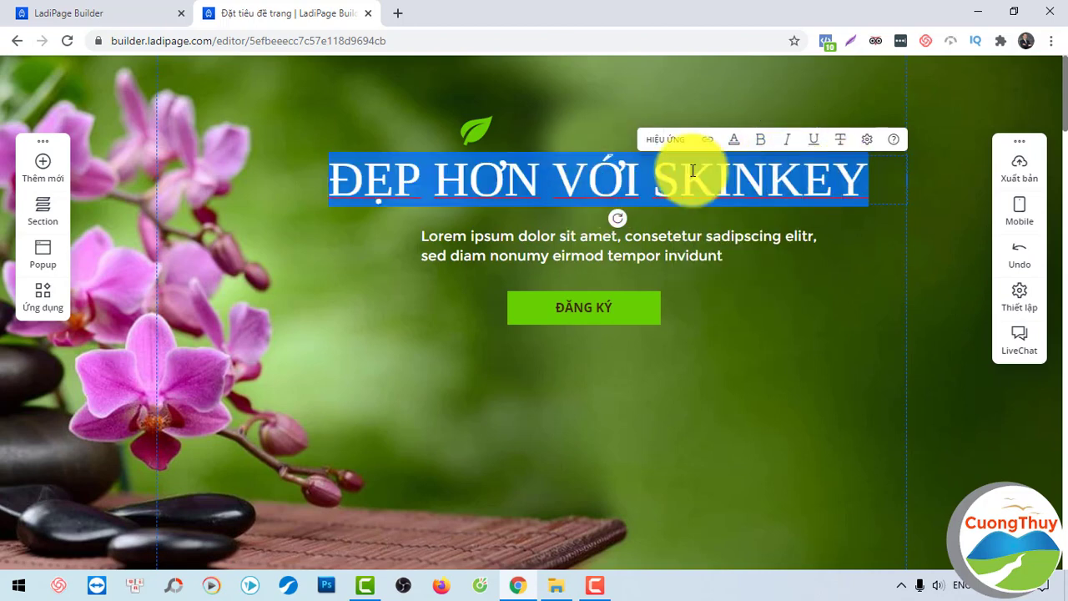
pyautogui.click(758, 147)
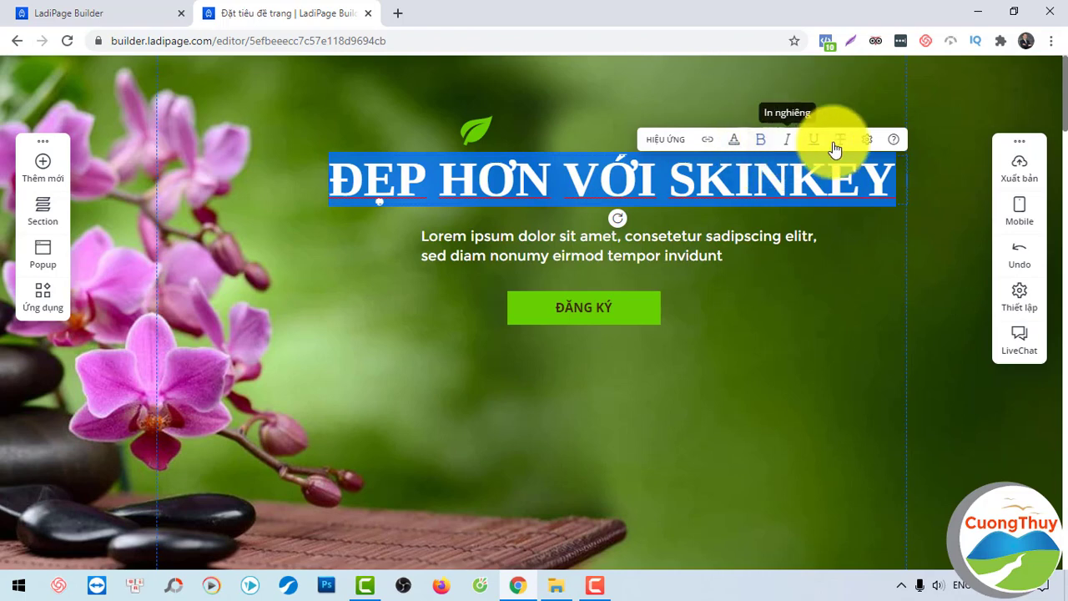
# Change the hero headline's font to Roboto in its design settings and deselect the headline.
pyautogui.click(866, 140)
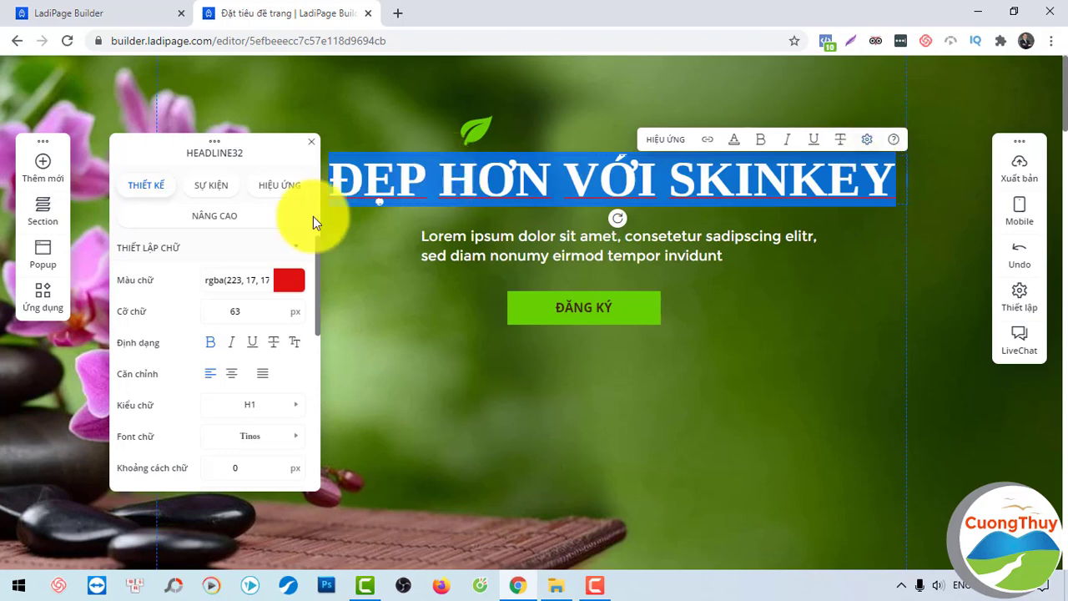
pyautogui.click(288, 281)
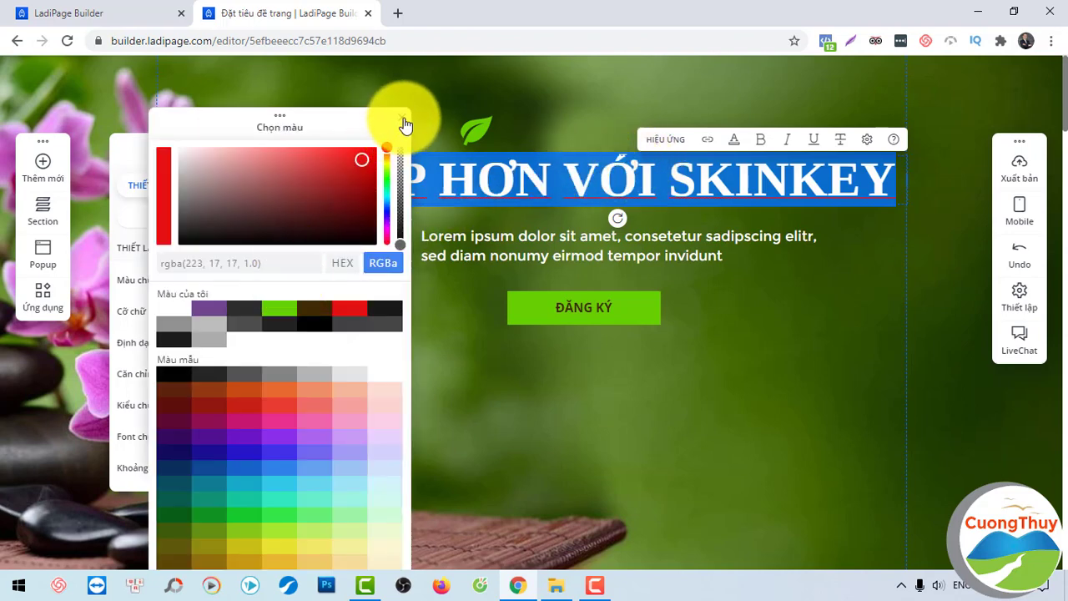
pyautogui.click(402, 118)
pyautogui.scroll(-1, 318, 271)
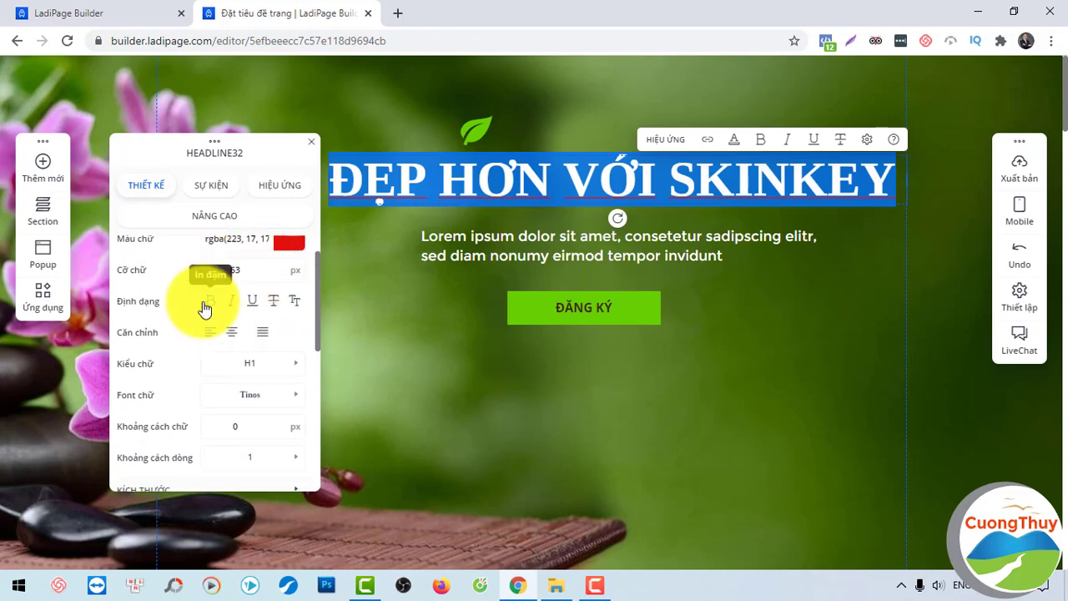
pyautogui.scroll(-1, 283, 288)
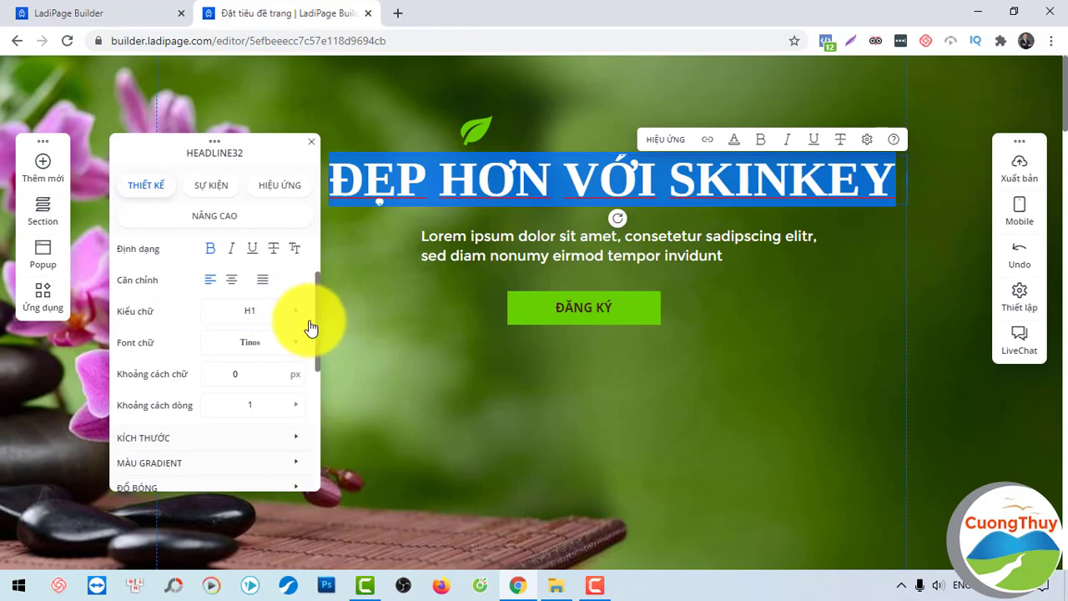
pyautogui.scroll(-1, 317, 326)
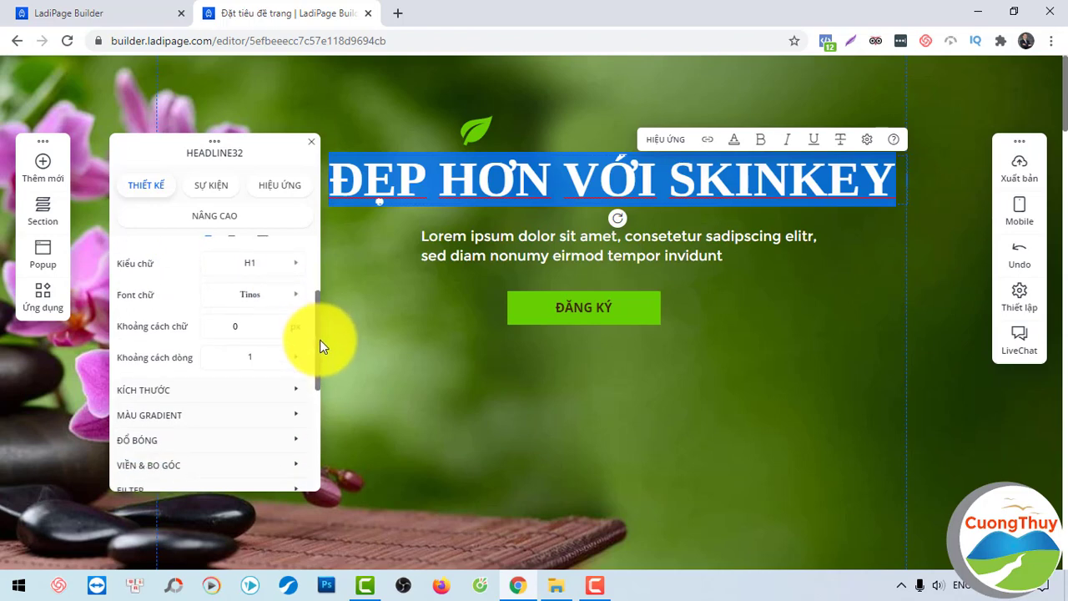
pyautogui.click(297, 301)
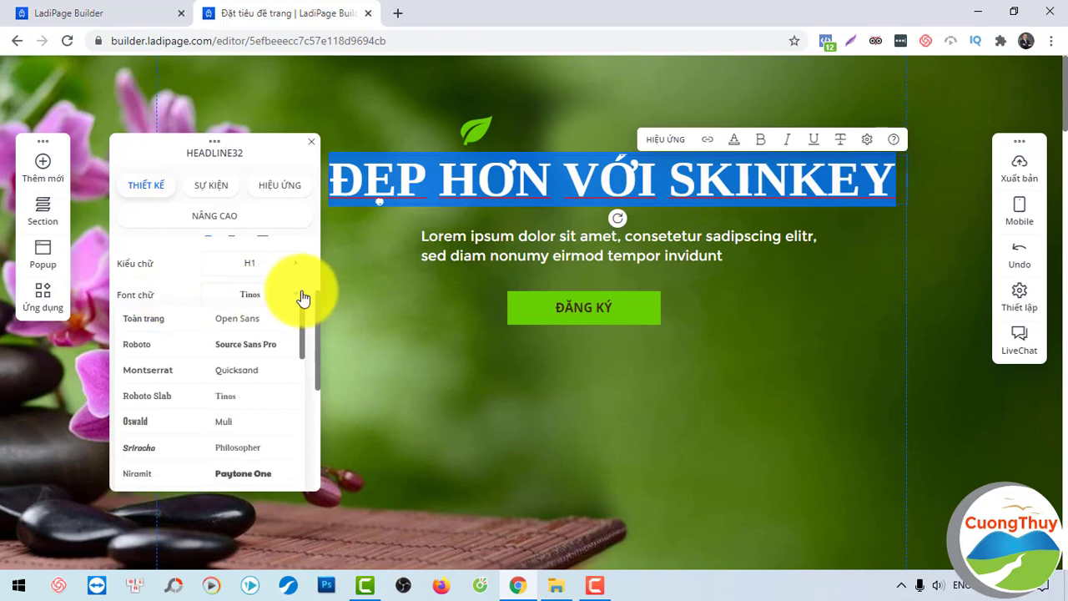
pyautogui.click(139, 344)
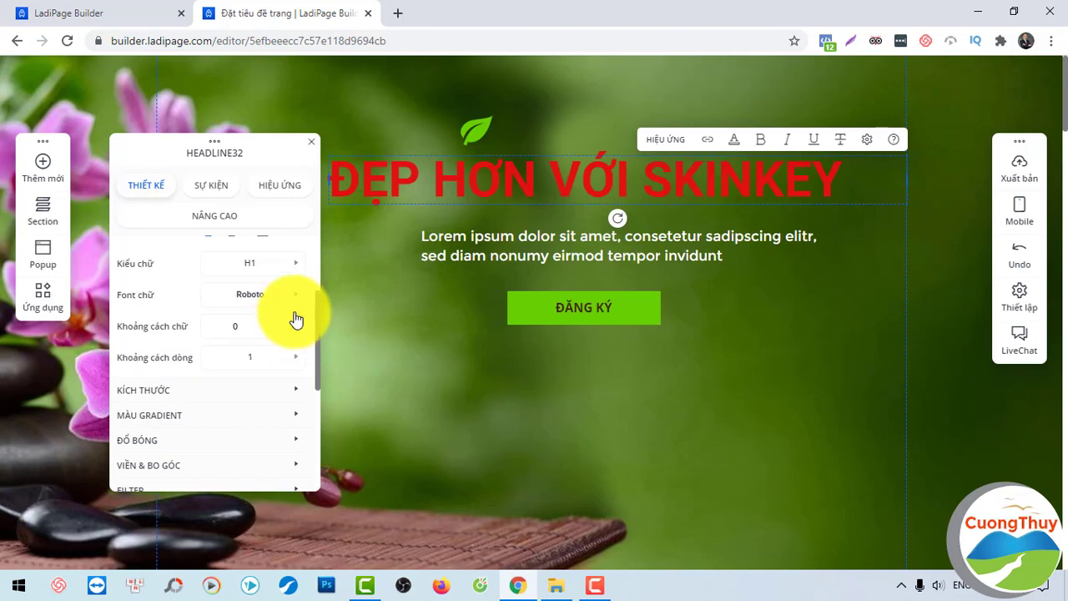
pyautogui.click(778, 201)
pyautogui.click(801, 336)
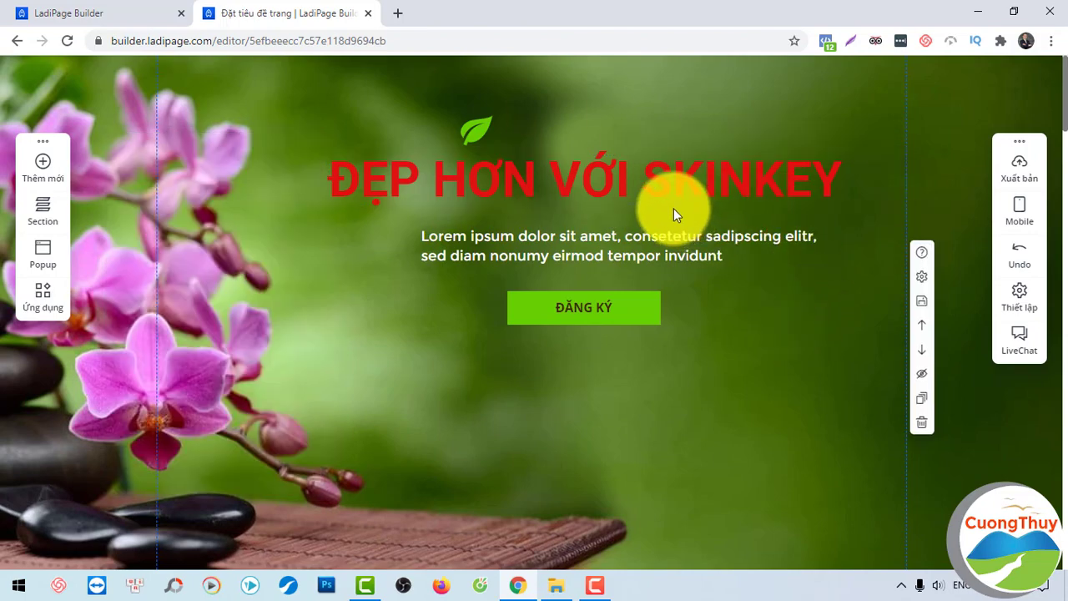
pyautogui.click(1064, 123)
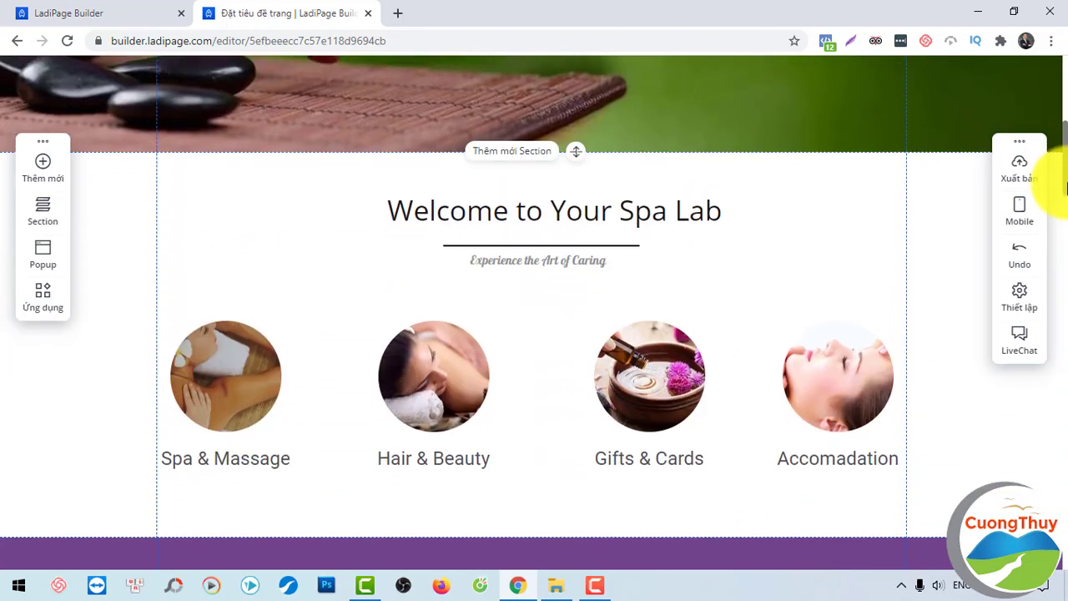
pyautogui.moveTo(1065, 179); pyautogui.dragTo(1066, 134)
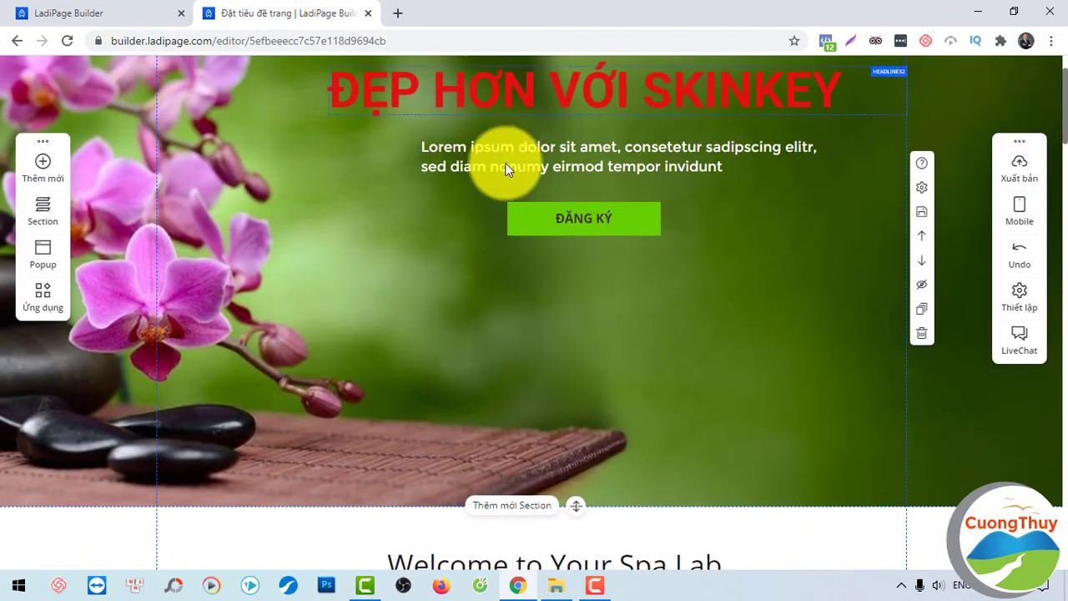
# Ungroup the Hair & Beauty picture and its caption in the Welcome to Your Spa Lab section.
pyautogui.moveTo(1065, 67); pyautogui.dragTo(1065, 136)
pyautogui.scroll(-3, 1065, 136)
pyautogui.click(446, 246)
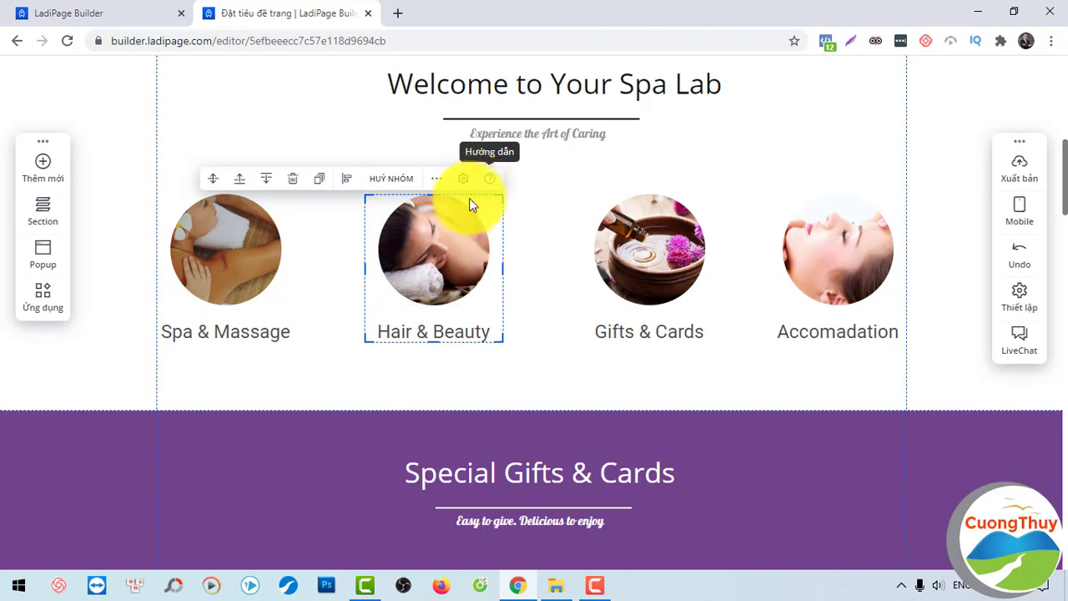
pyautogui.click(540, 231)
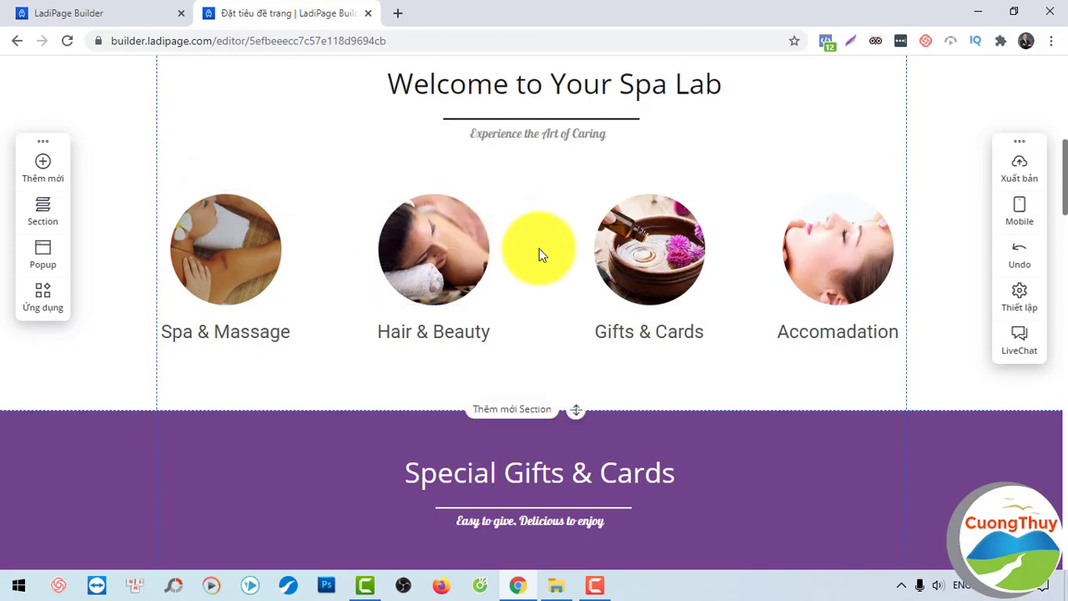
pyautogui.click(380, 228)
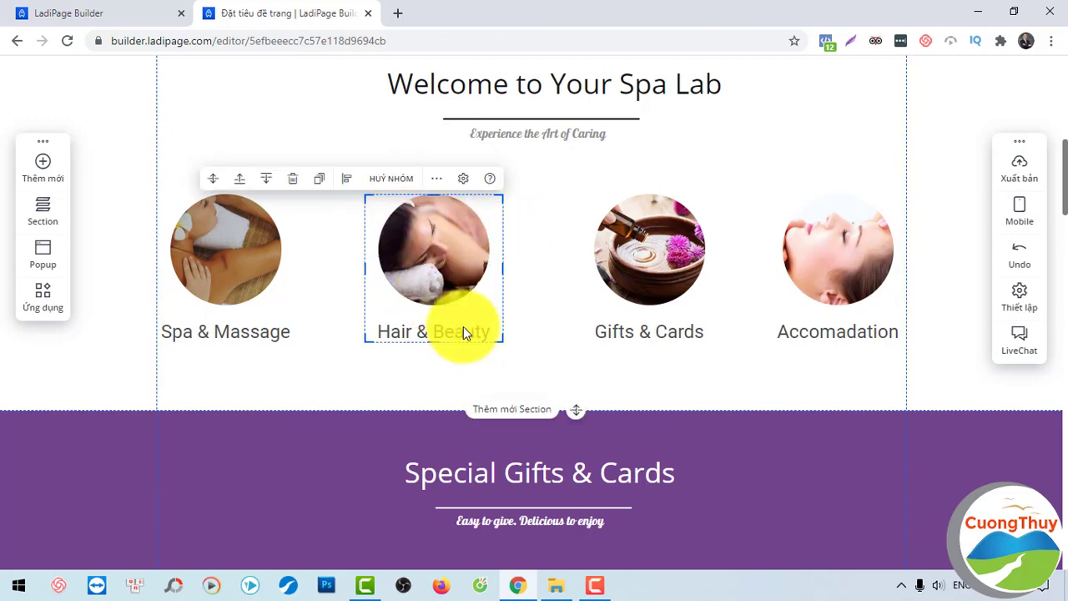
pyautogui.click(367, 194)
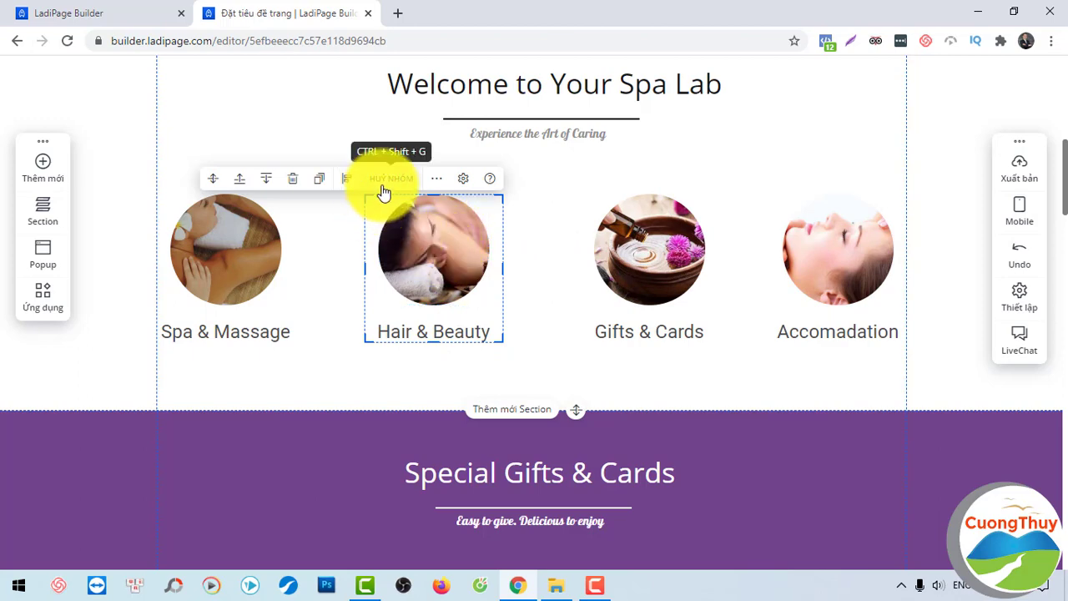
pyautogui.click(509, 205)
pyautogui.click(431, 237)
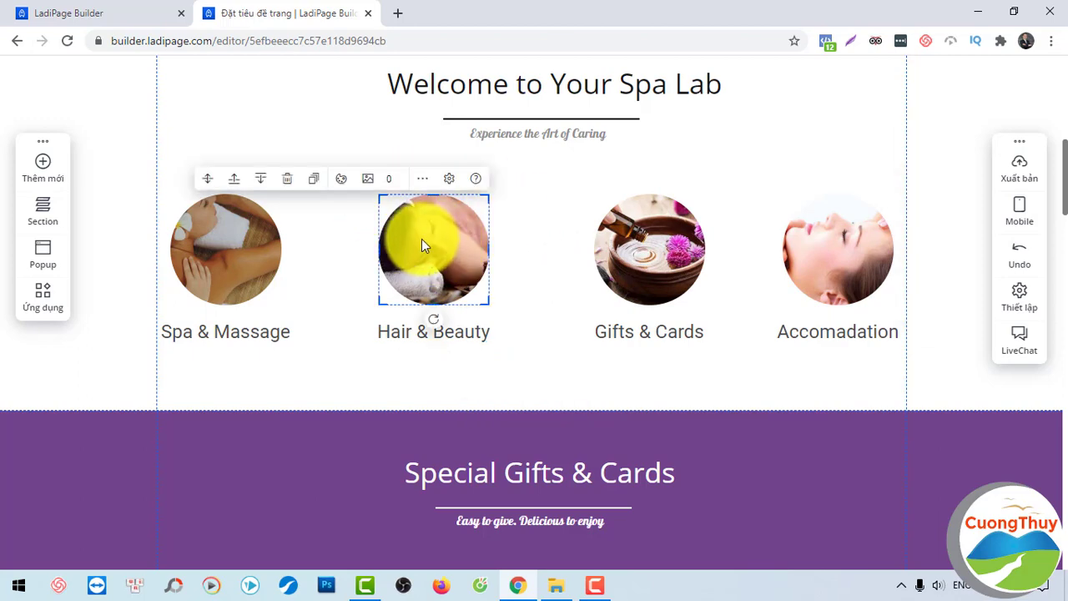
pyautogui.click(364, 180)
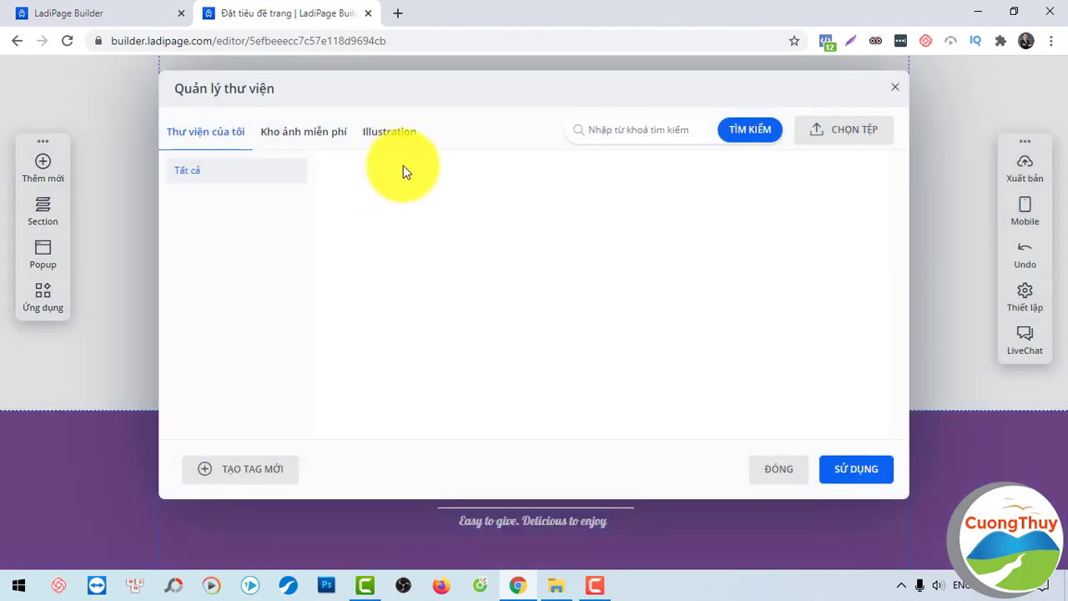
pyautogui.click(825, 132)
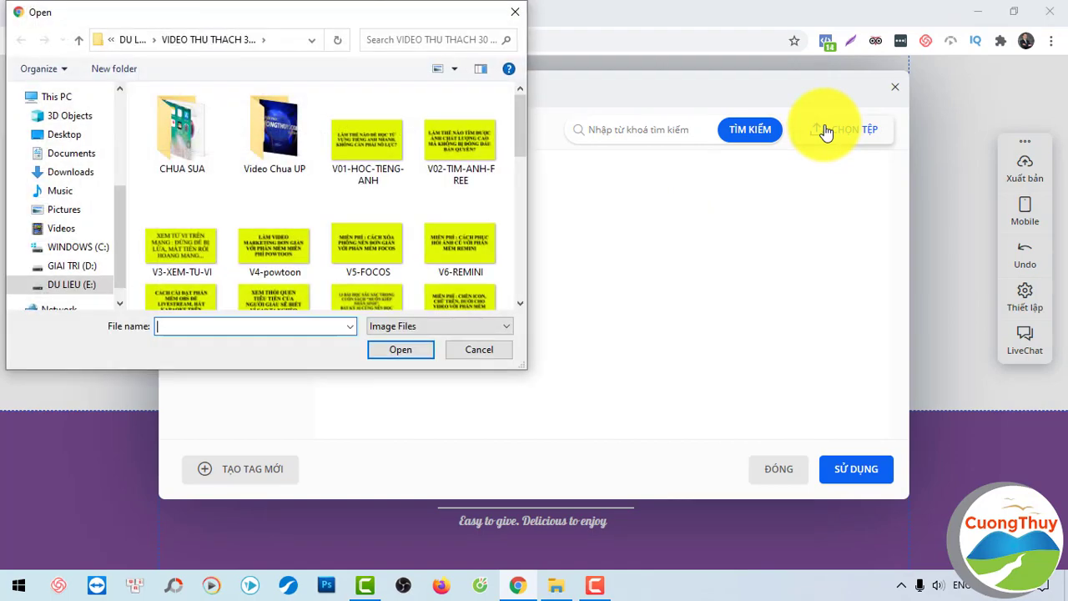
pyautogui.click(75, 135)
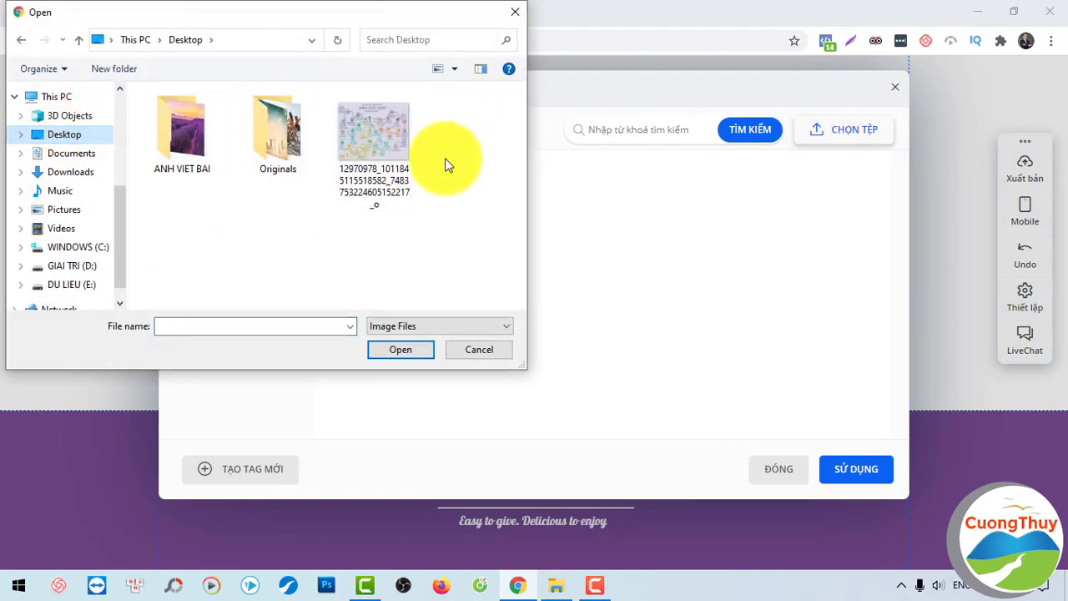
pyautogui.click(380, 183)
pyautogui.click(424, 349)
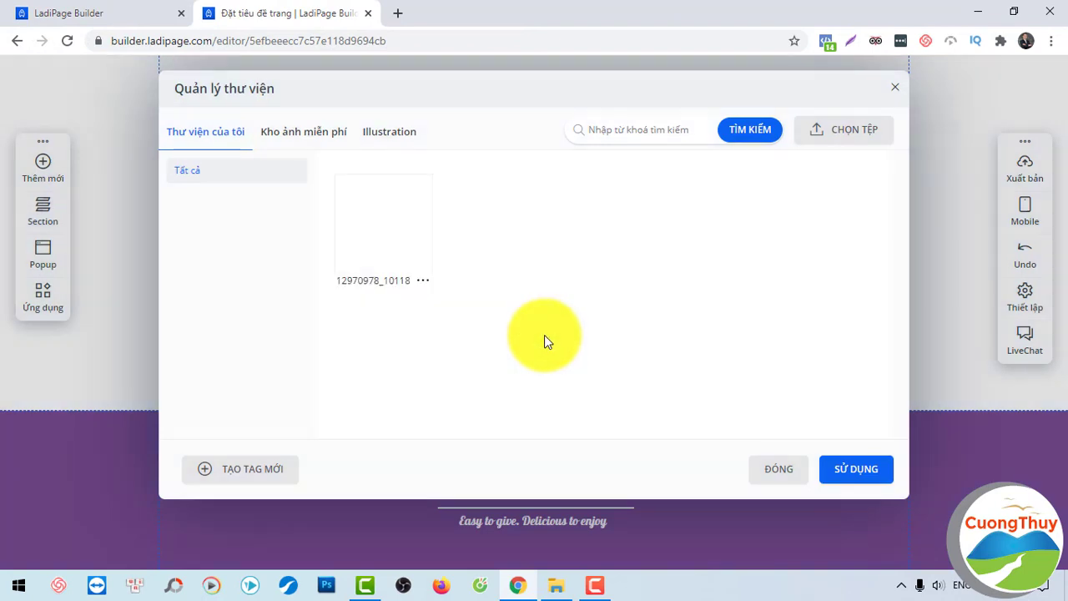
pyautogui.click(400, 230)
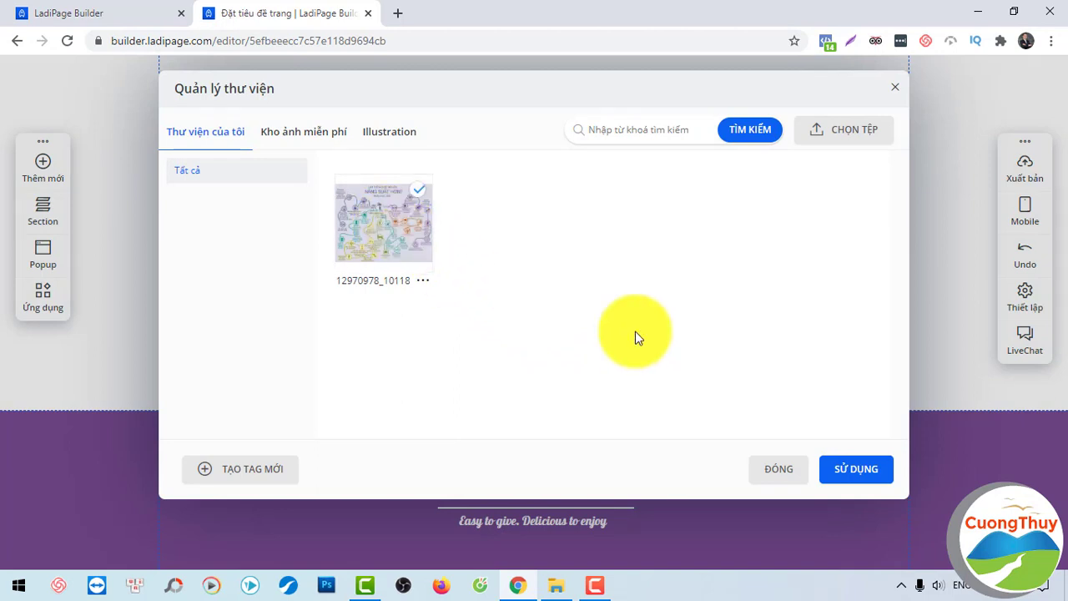
pyautogui.click(856, 468)
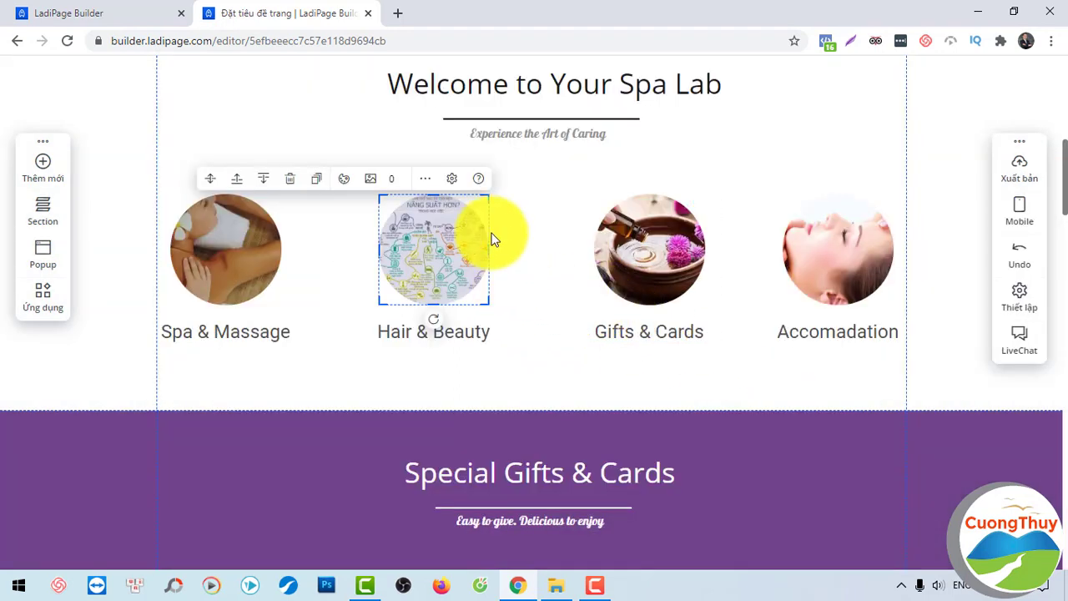
pyautogui.click(523, 215)
# Examine the replaced Hair & Beauty picture's design settings and check how the Gifts & Cards item is grouped.
pyautogui.click(435, 244)
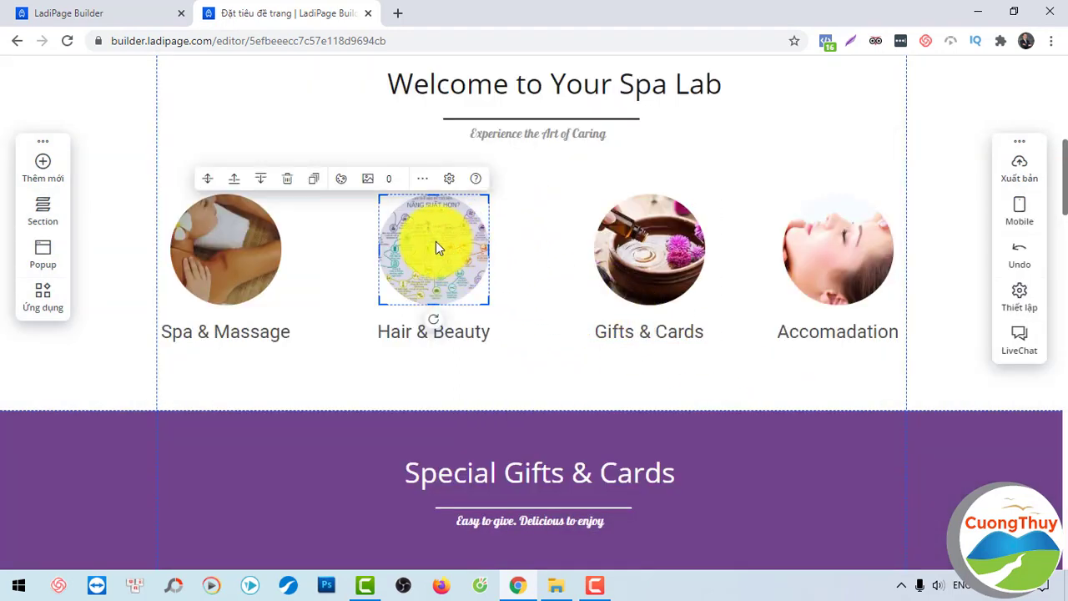
pyautogui.click(538, 313)
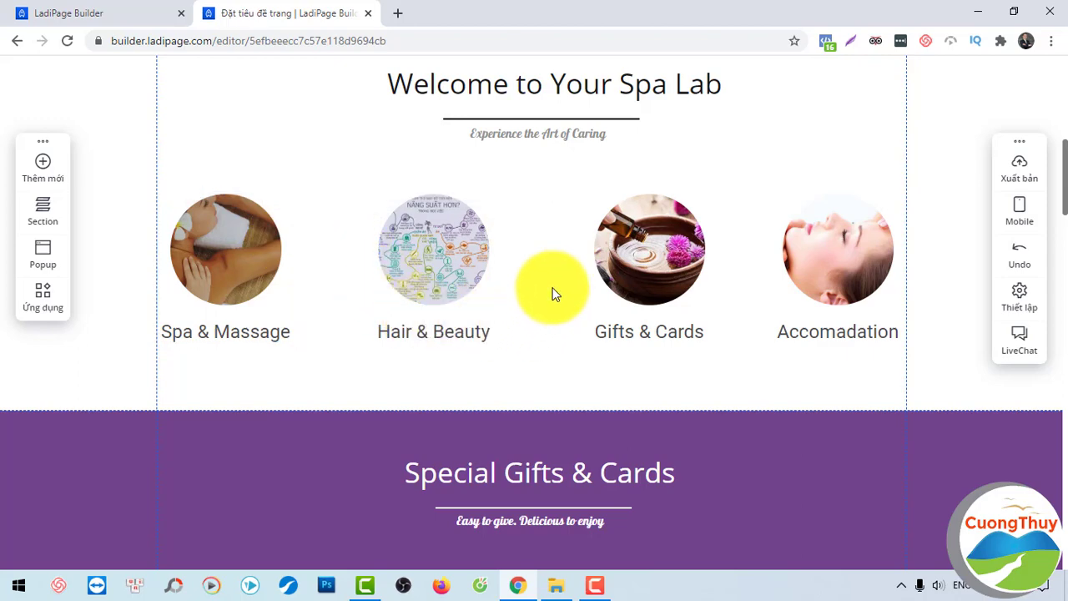
pyautogui.click(433, 239)
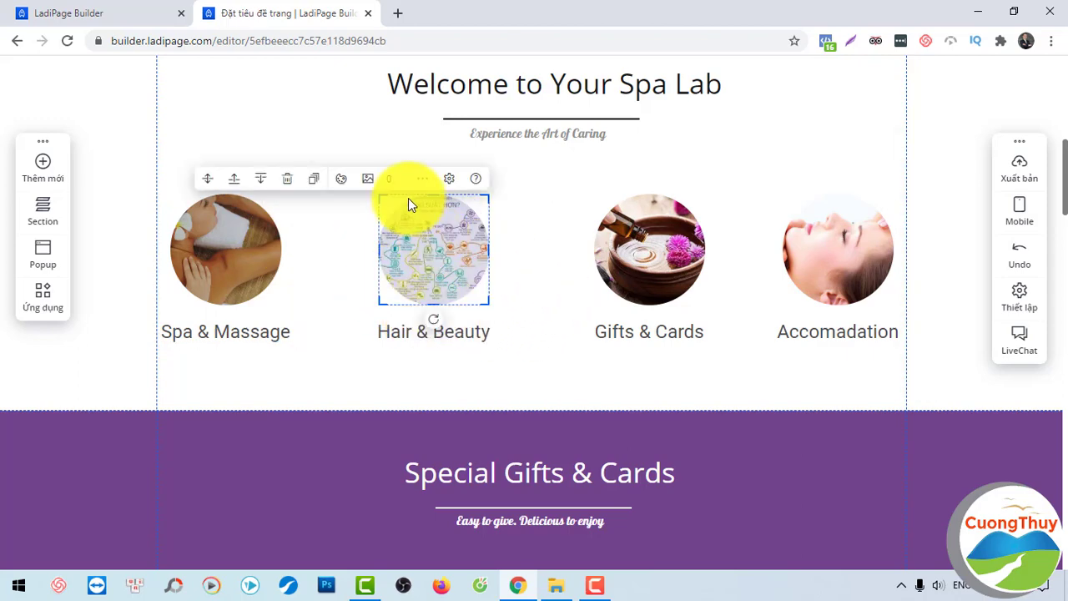
pyautogui.click(451, 180)
pyautogui.moveTo(387, 196); pyautogui.dragTo(409, 174)
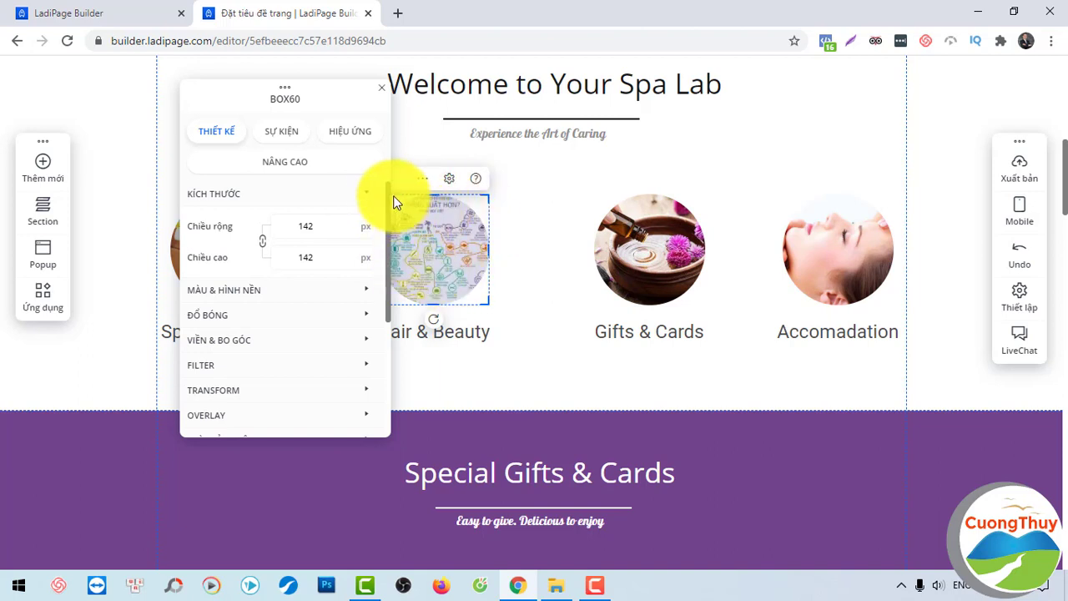
pyautogui.moveTo(389, 196)
pyautogui.mouseDown()
pyautogui.moveTo(387, 247)
pyautogui.moveTo(387, 209)
pyautogui.mouseUp()
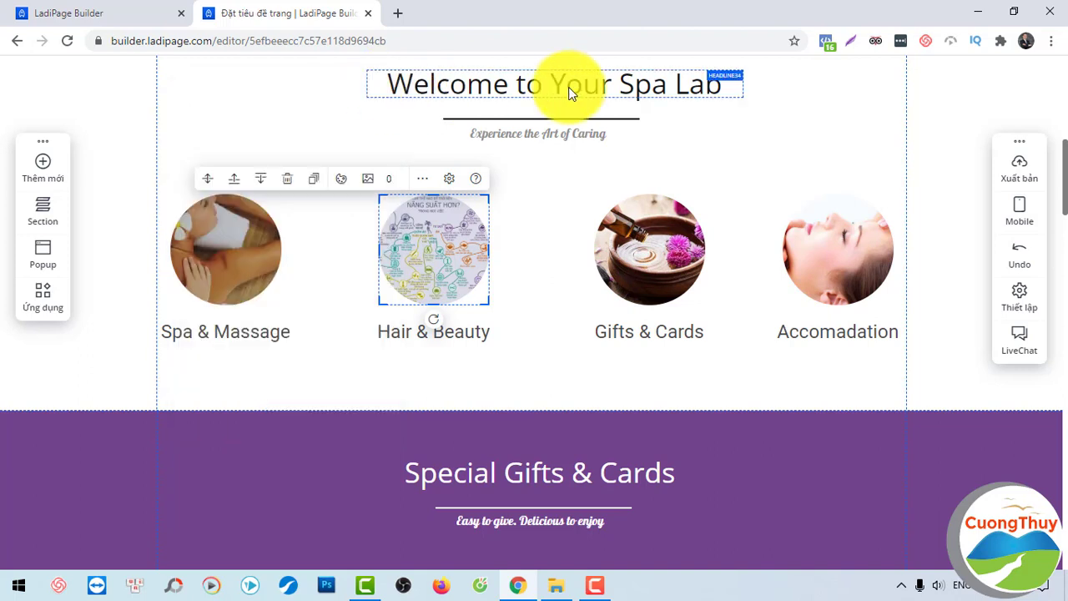
pyautogui.click(654, 258)
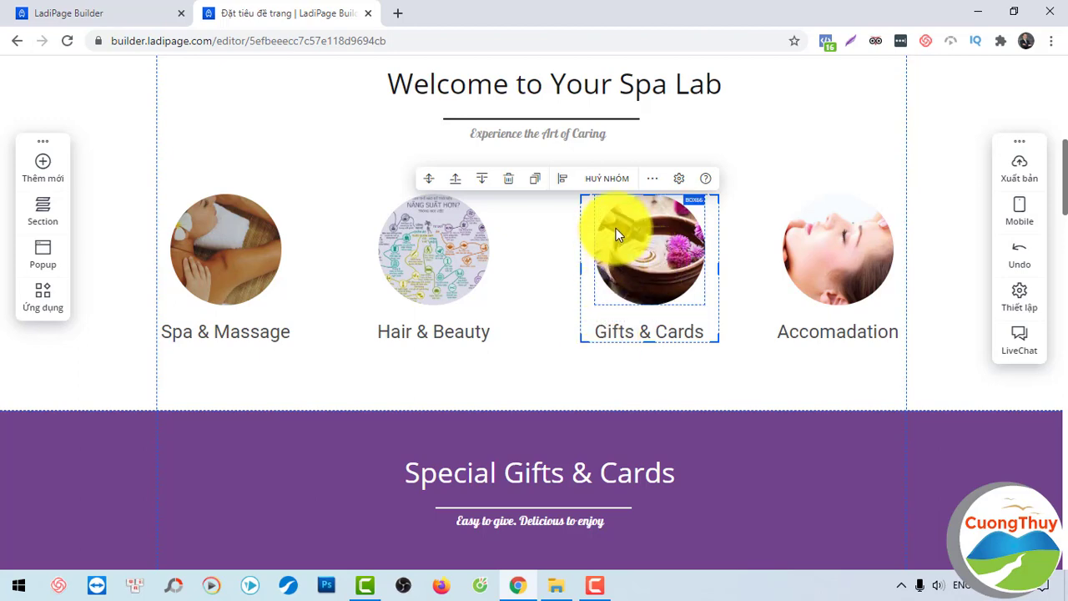
pyautogui.click(750, 228)
# Move the Hair & Beauty picture and caption slightly to the right as one group, and ungroup them.
pyautogui.moveTo(522, 348); pyautogui.dragTo(441, 219)
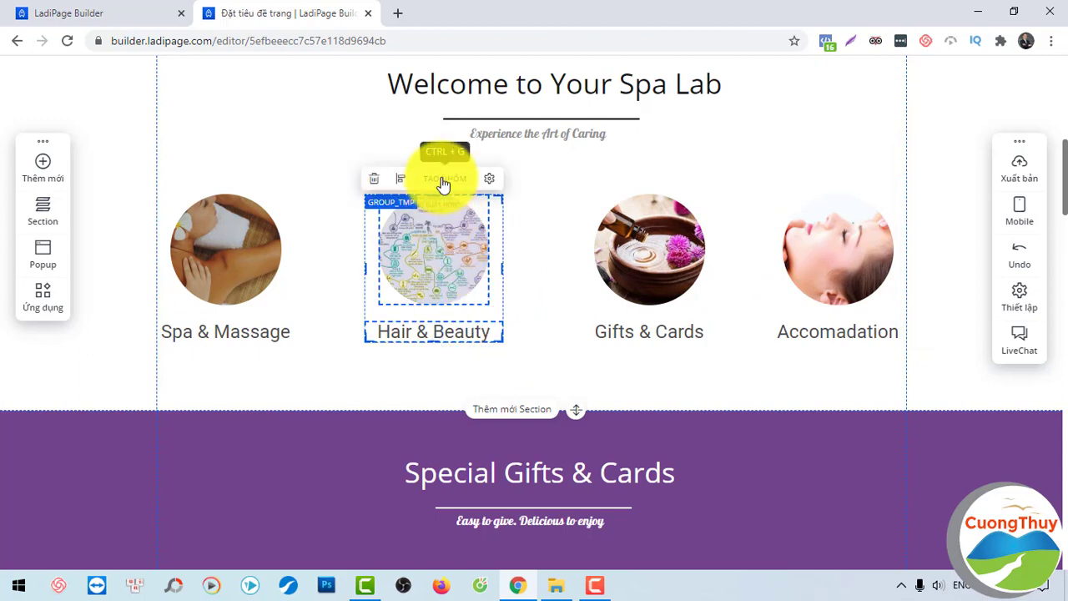
pyautogui.click(442, 180)
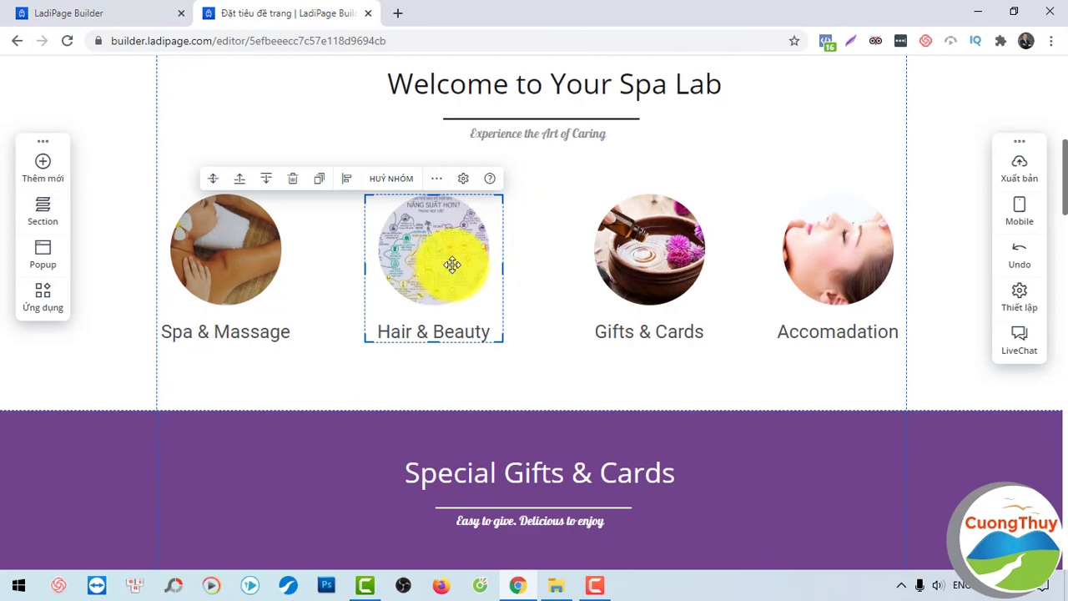
pyautogui.moveTo(445, 269)
pyautogui.mouseDown()
pyautogui.moveTo(467, 258)
pyautogui.moveTo(451, 268)
pyautogui.mouseUp()
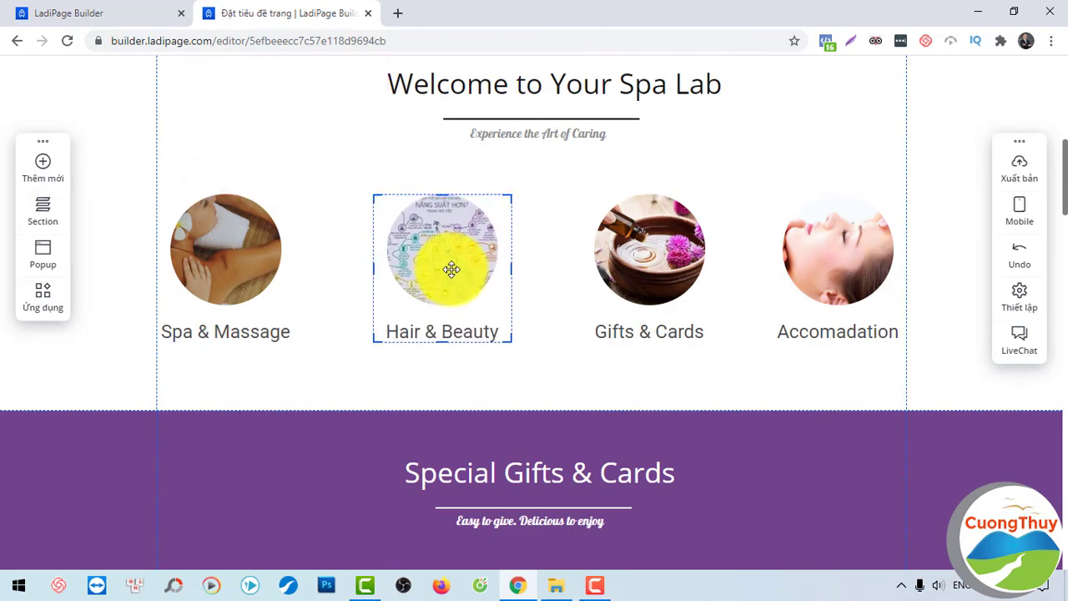
pyautogui.click(538, 232)
pyautogui.click(419, 234)
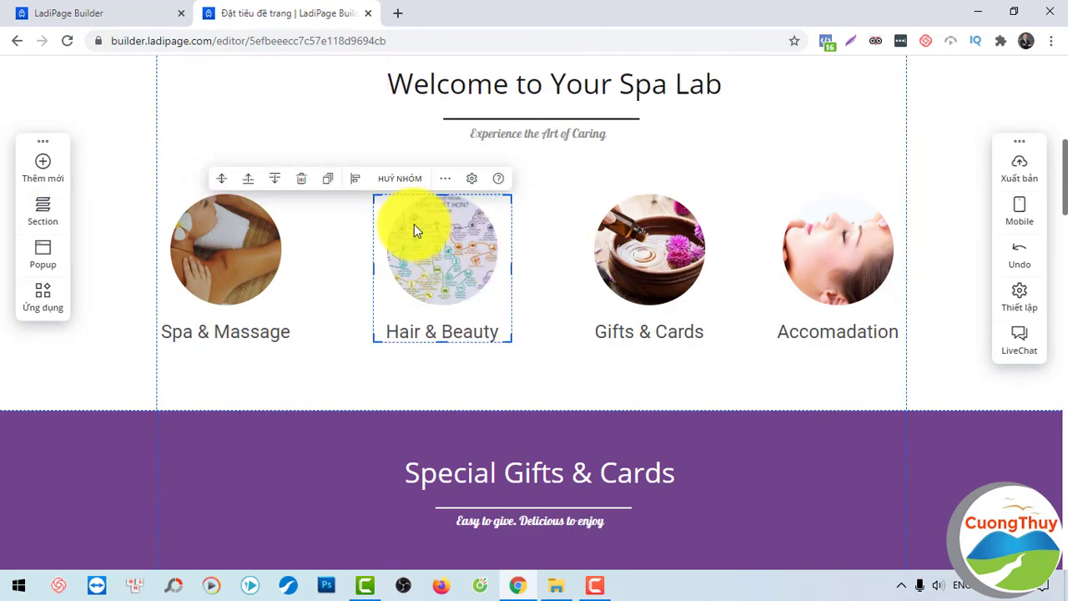
pyautogui.click(409, 179)
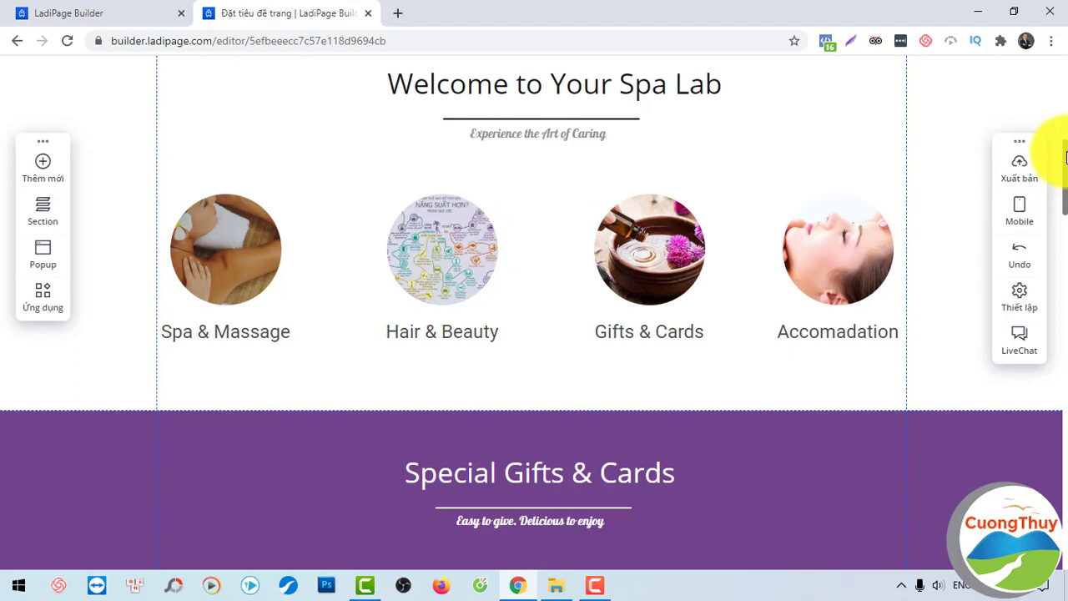
# Add a video element to the hero section, below the ĐĂNG KÝ button.
pyautogui.moveTo(1066, 157); pyautogui.dragTo(1063, 98)
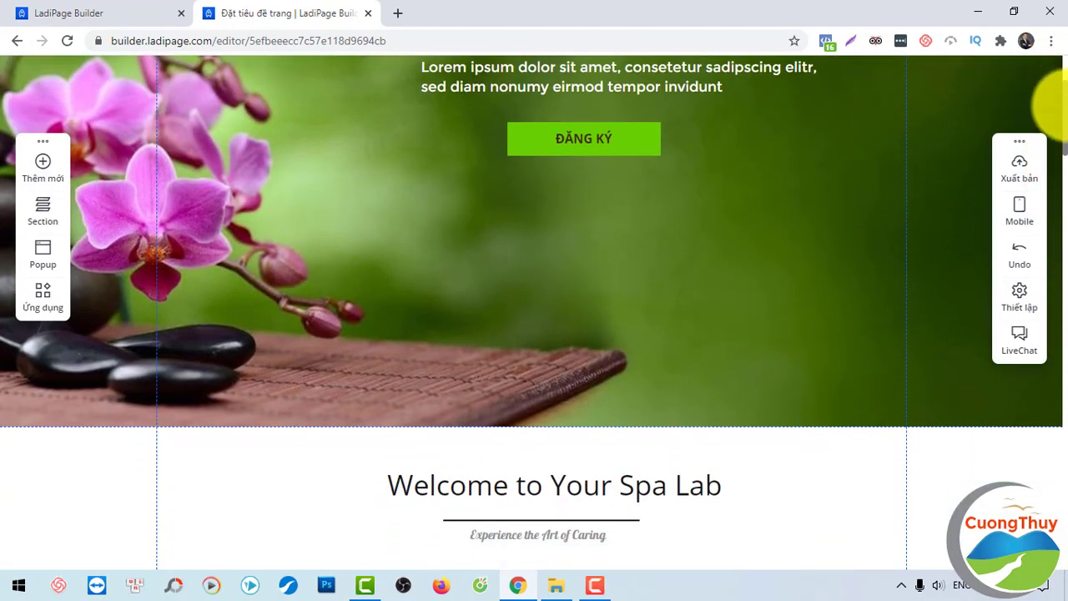
pyautogui.click(39, 167)
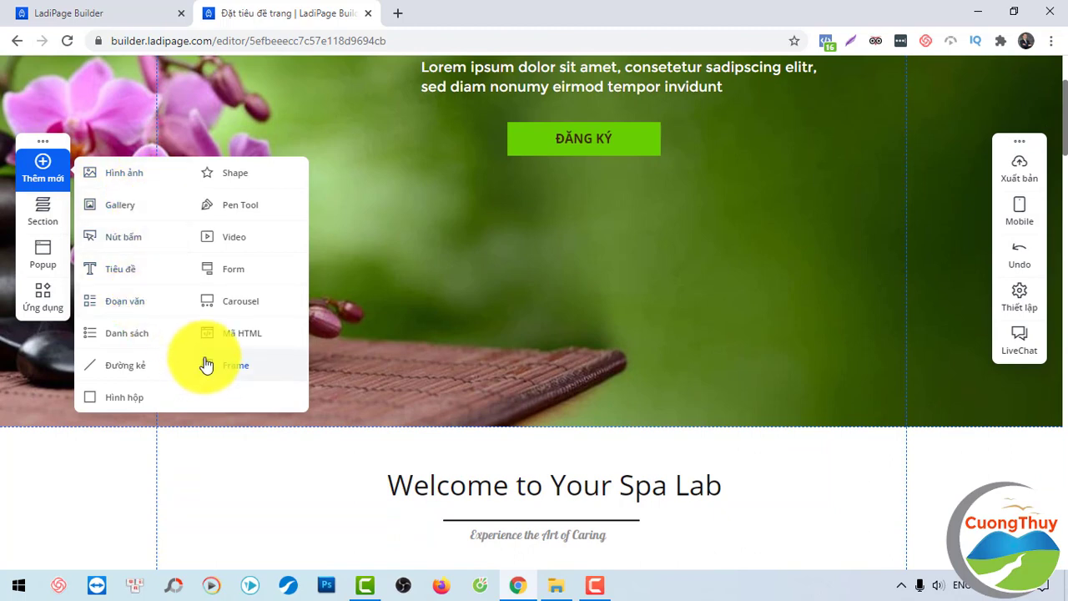
pyautogui.click(236, 242)
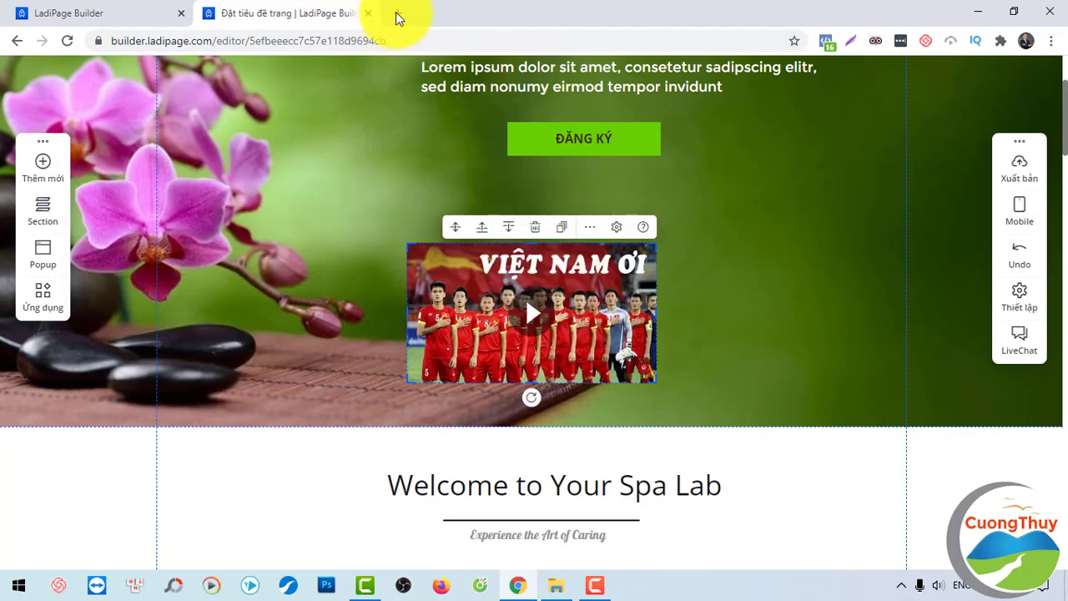
# Open YouTube in a new tab, open the suggested video "Nhạc ngủ ngon | Âm nhạc chữa bệnh" and copy its URL.
pyautogui.click(396, 10)
pyautogui.click(119, 65)
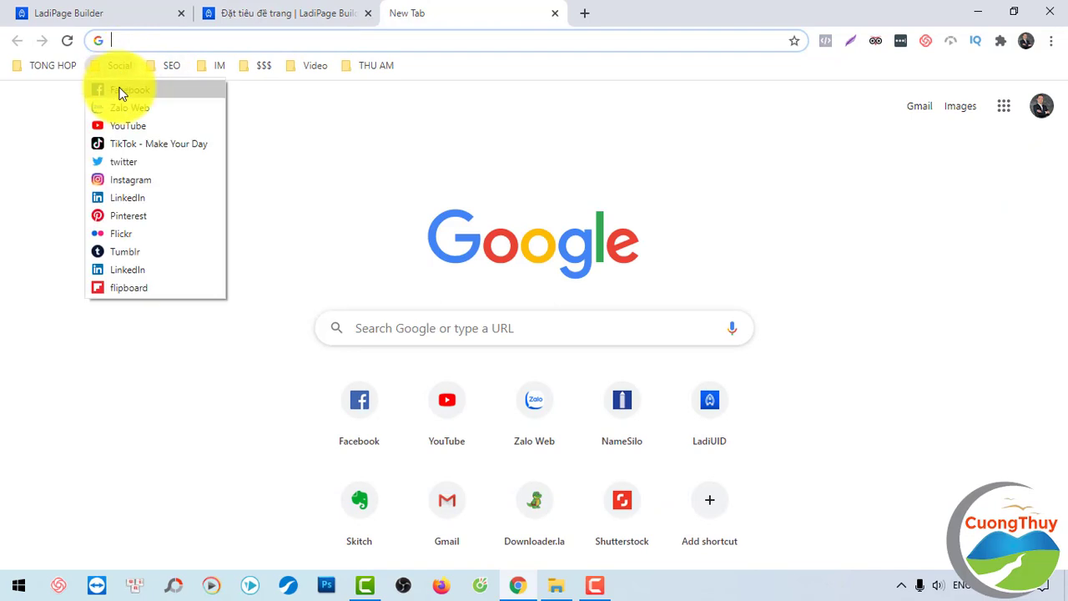
pyautogui.click(121, 127)
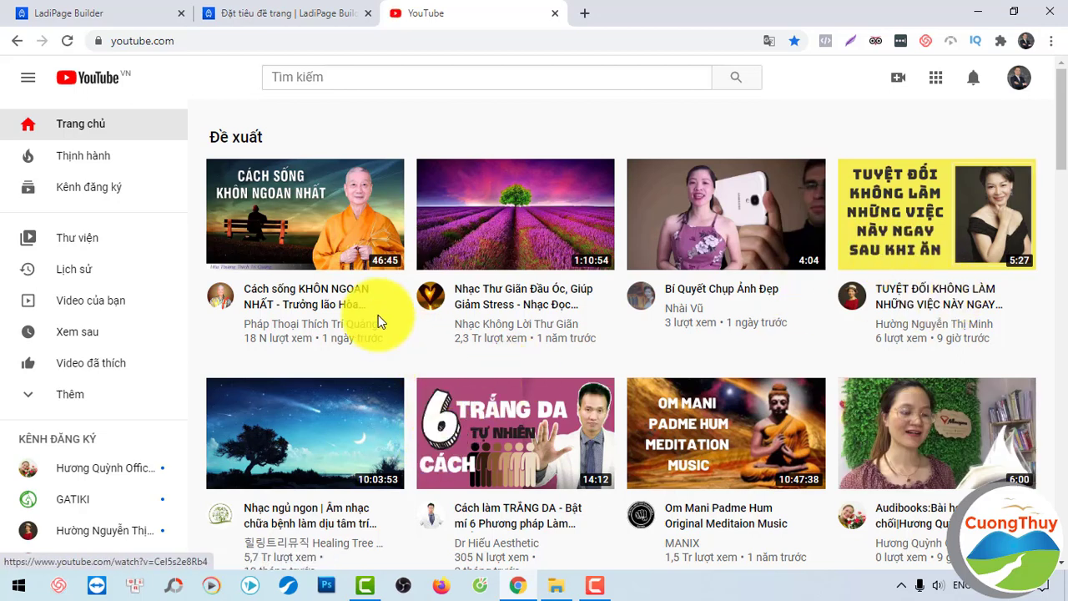
pyautogui.click(313, 526)
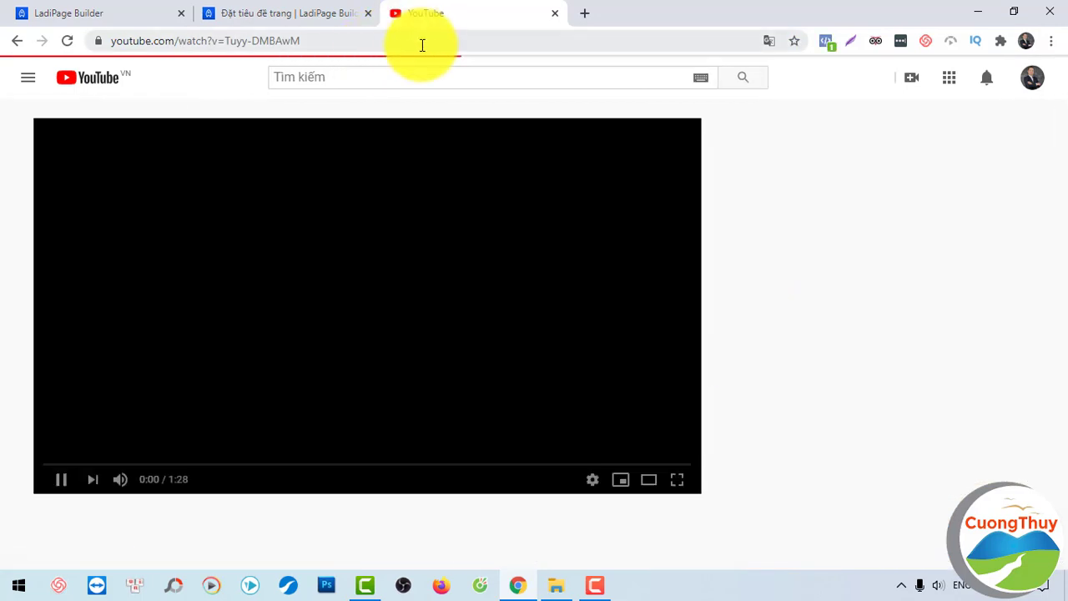
pyautogui.click(422, 45)
pyautogui.rightClick(422, 45)
pyautogui.click(460, 128)
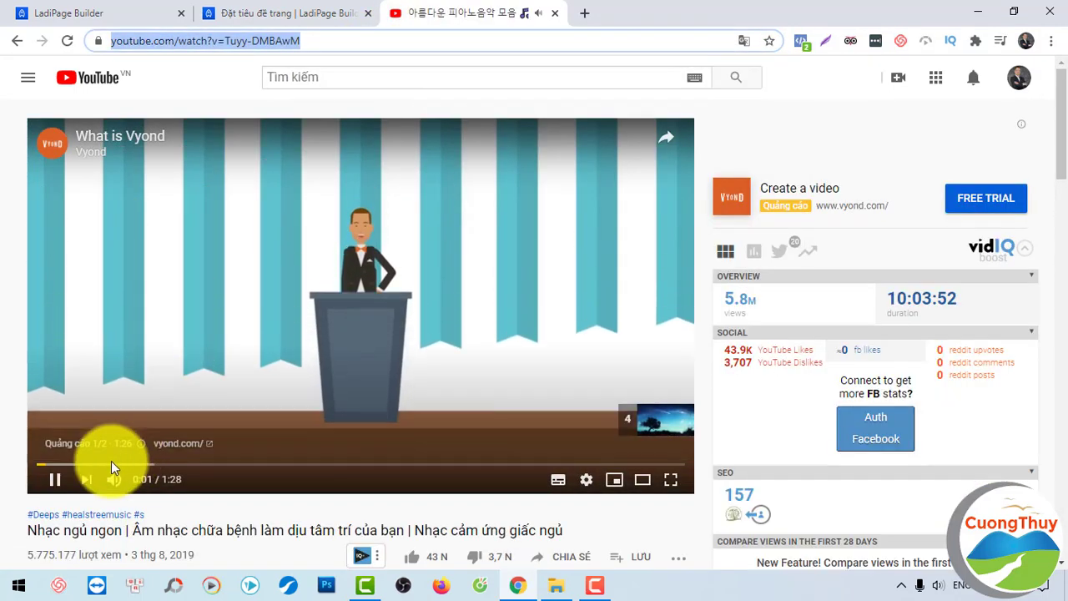
# Return to the LadiPage editor and move the video element directly beneath the ĐĂNG KÝ button, aligned with its left edge.
pyautogui.click(129, 13)
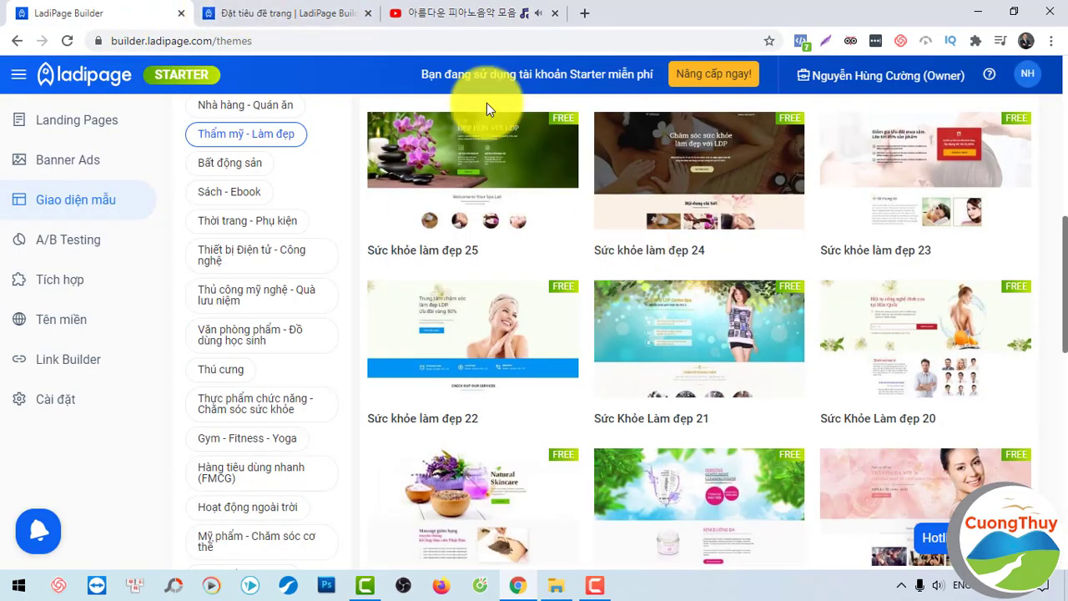
pyautogui.click(284, 10)
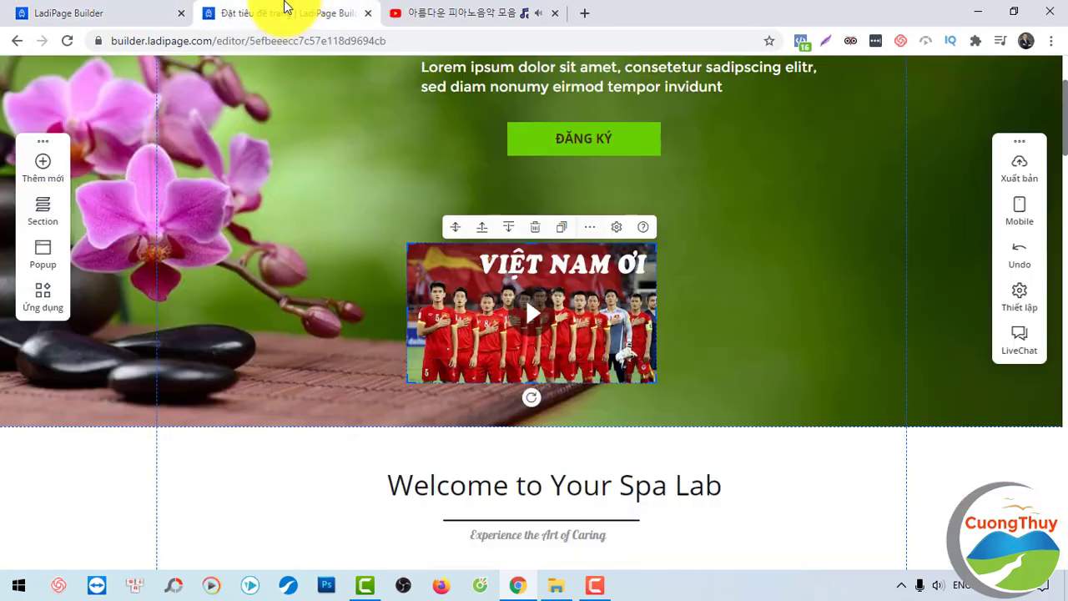
pyautogui.click(778, 273)
pyautogui.moveTo(562, 322); pyautogui.dragTo(700, 259)
pyautogui.click(792, 260)
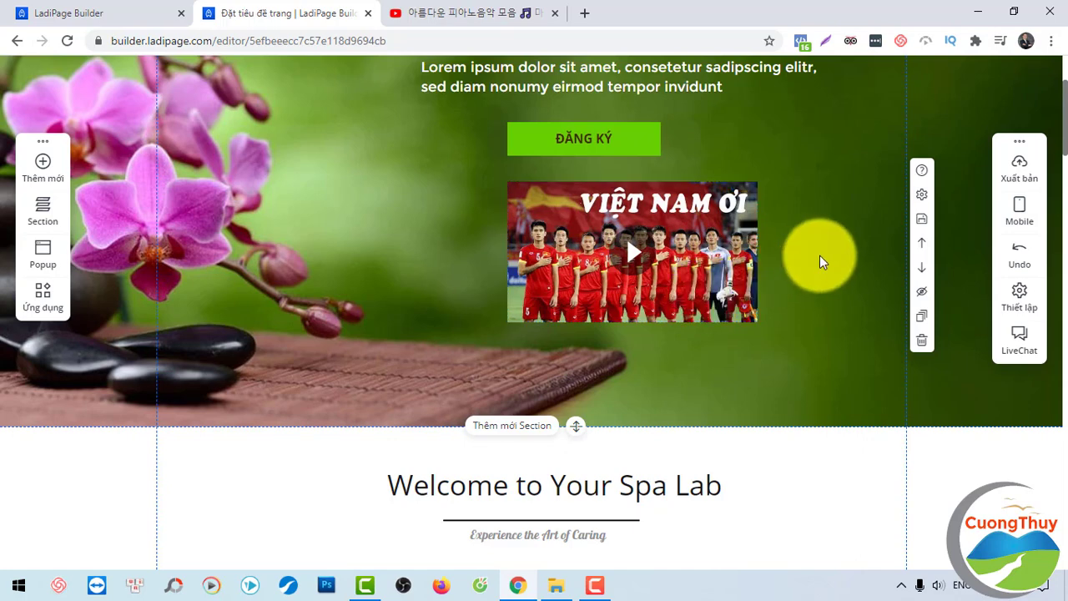
# Replace the hero video element's link with the copied YouTube URL and close its settings.
pyautogui.click(699, 246)
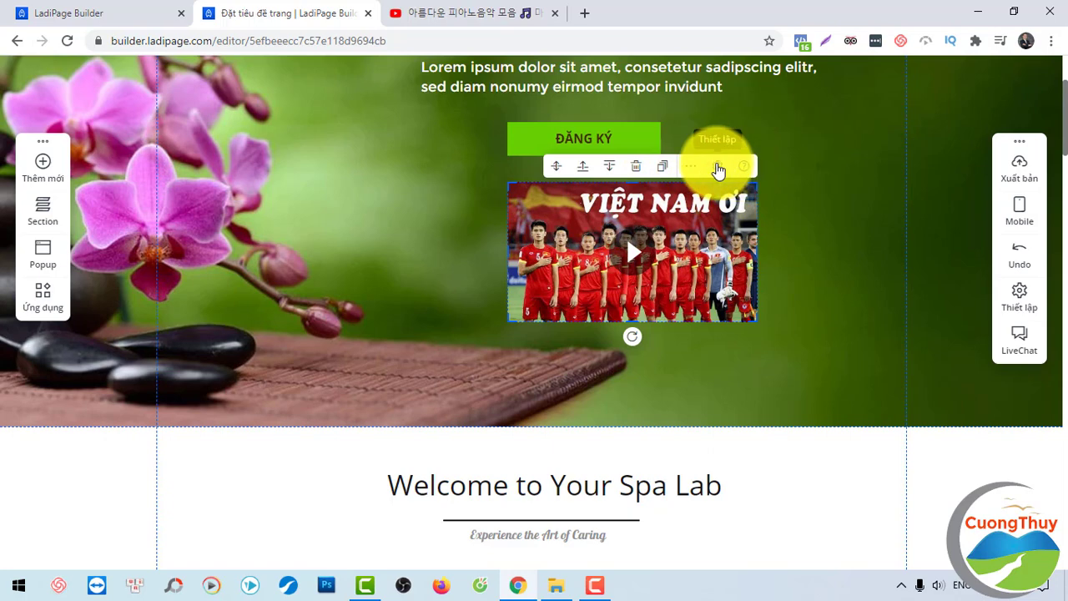
pyautogui.click(718, 167)
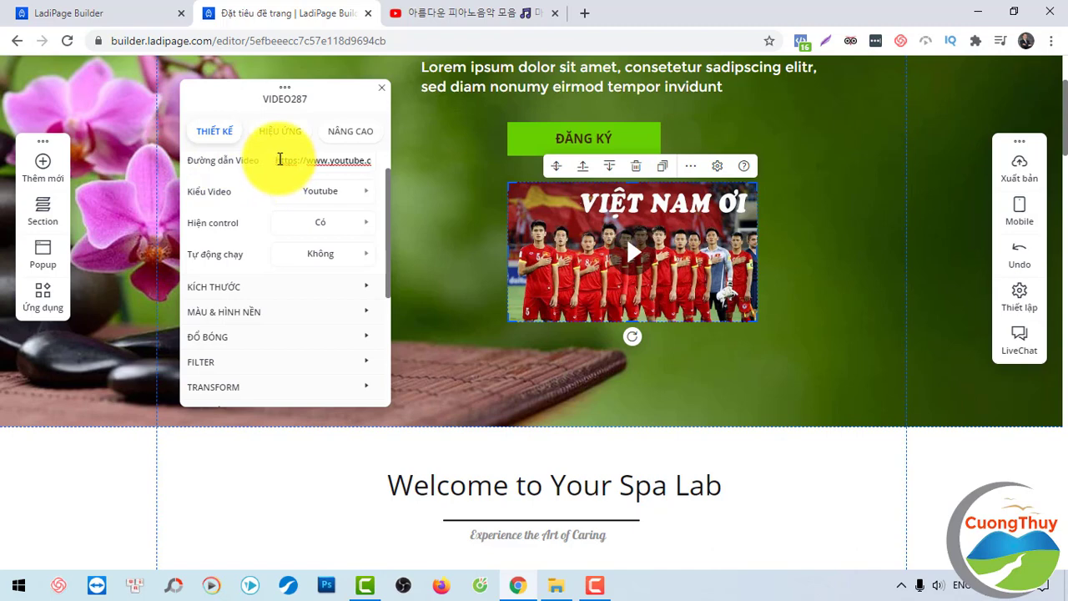
pyautogui.tripleClick(276, 160)
pyautogui.press('BackSpace')
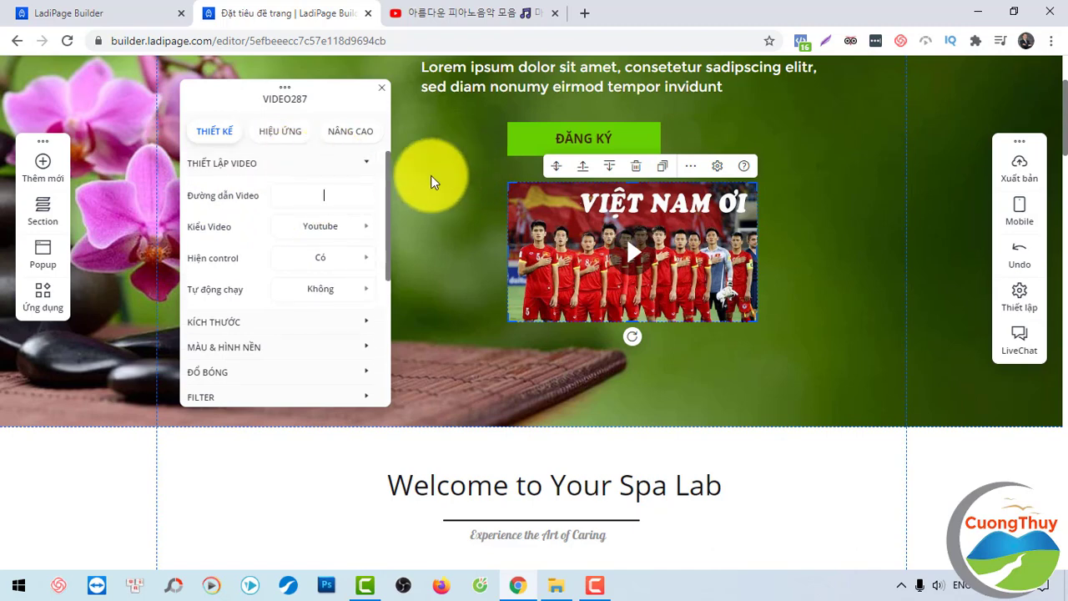
pyautogui.hotkey('ctrl', 'v')
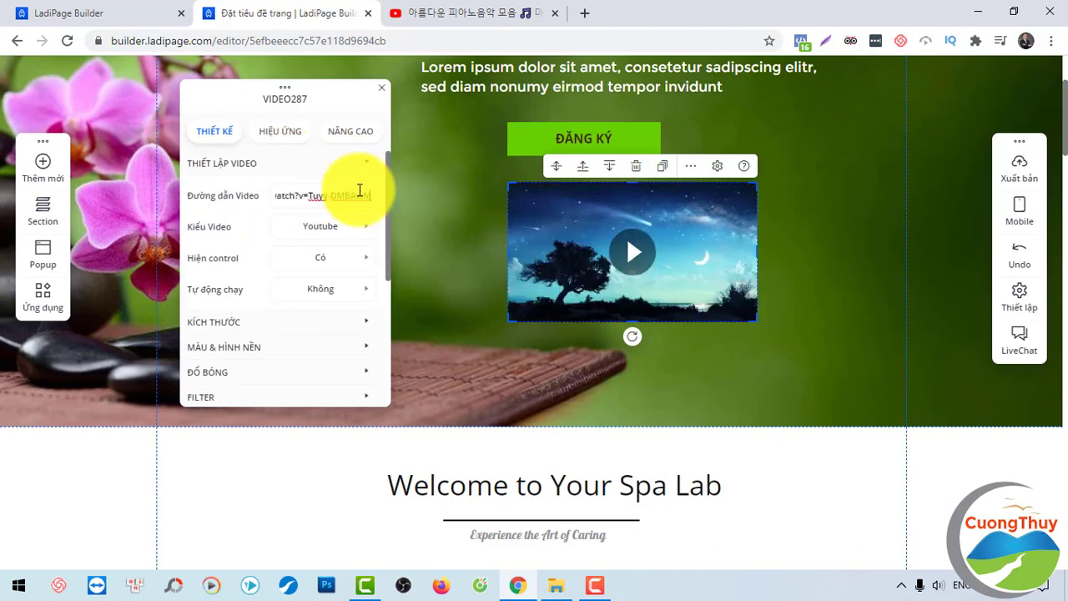
pyautogui.click(381, 89)
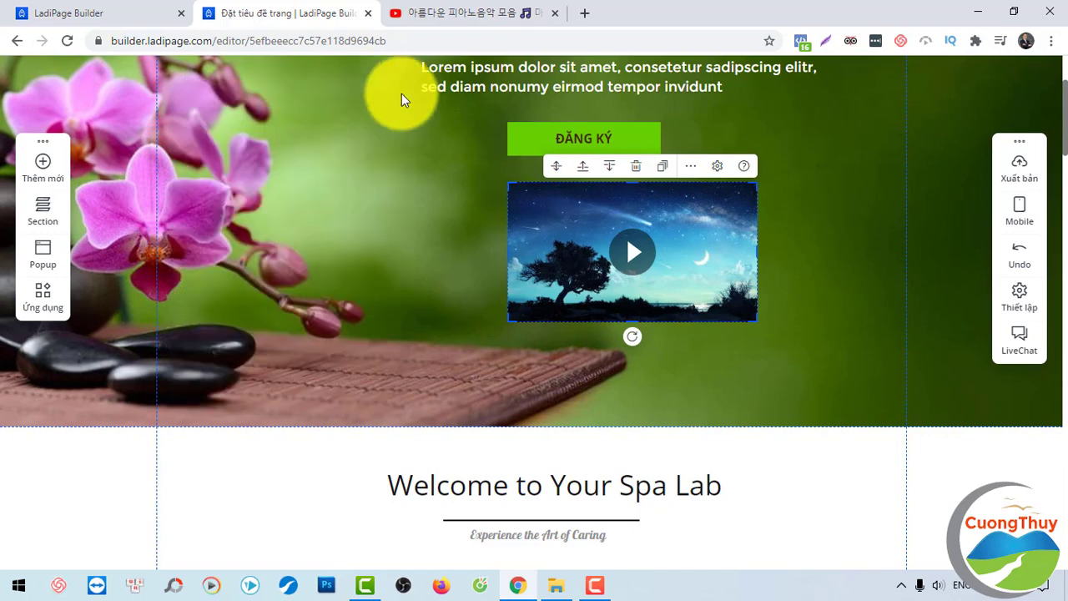
pyautogui.click(787, 232)
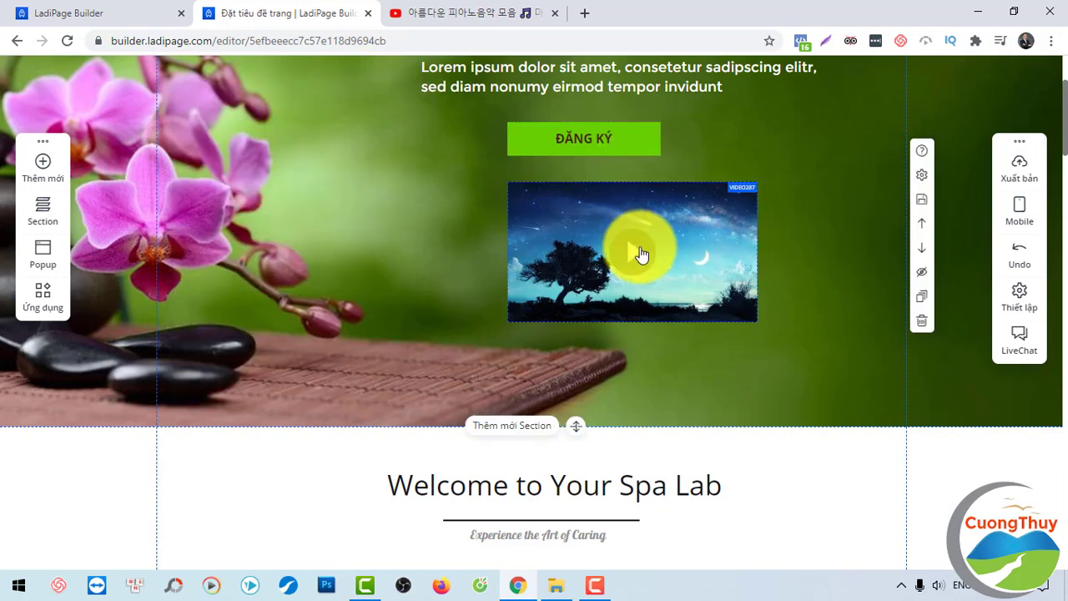
# Enlarge the hero video slightly, keeping its upper-left corner beneath the ĐĂNG KÝ button fixed.
pyautogui.click(728, 242)
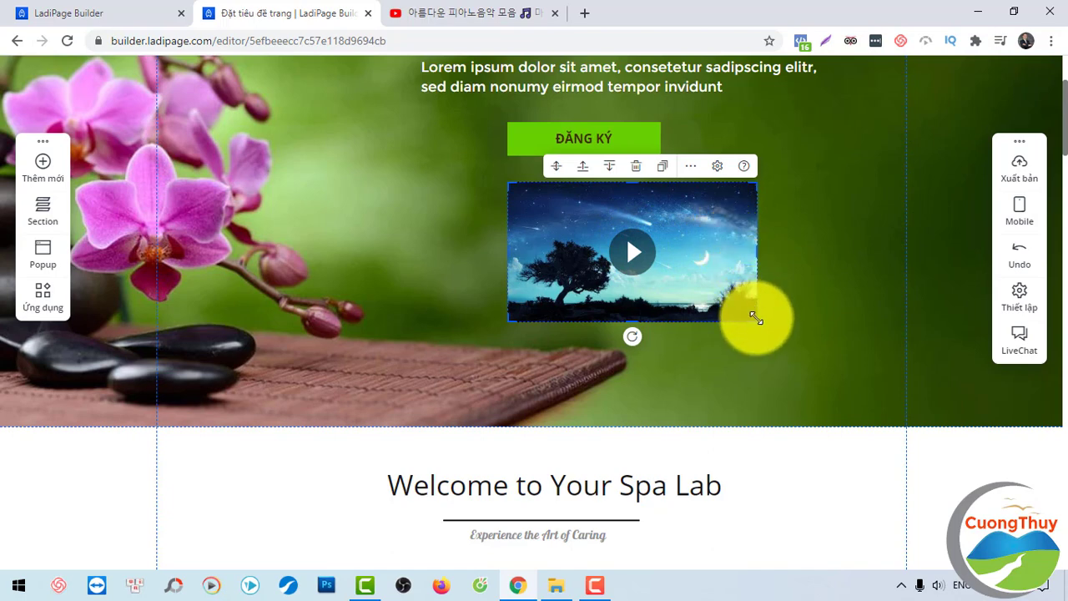
pyautogui.moveTo(756, 320); pyautogui.dragTo(696, 332)
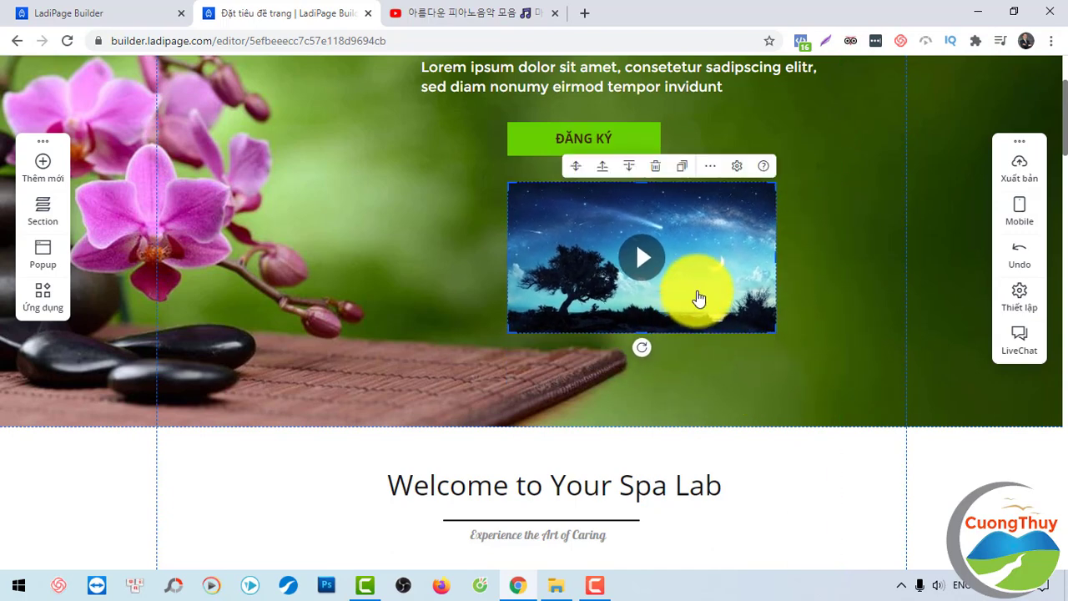
pyautogui.click(830, 163)
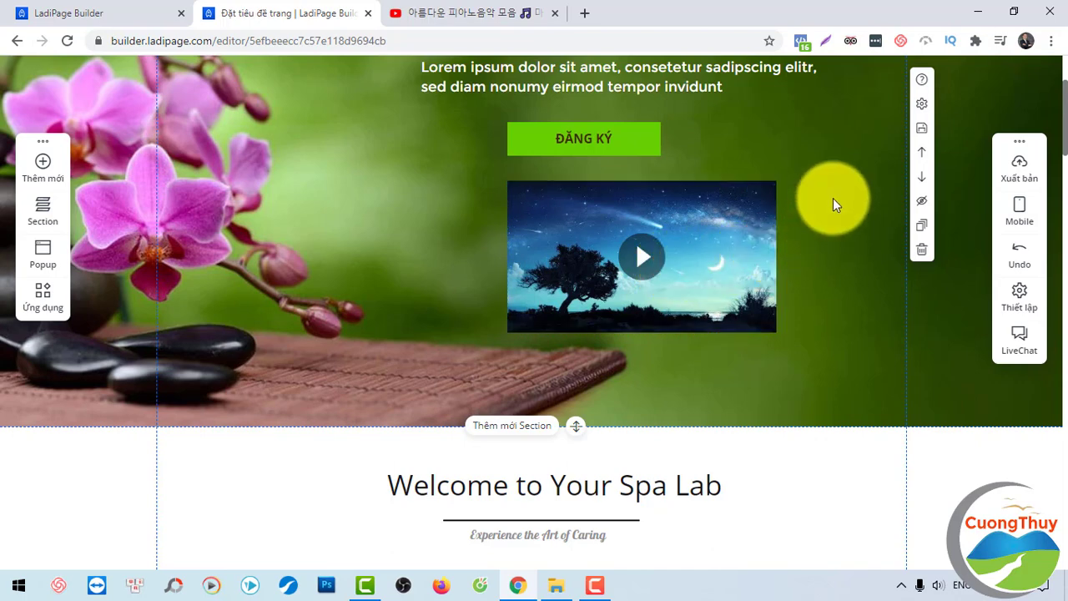
# Delete the four statistics counters from the purple section above Meet Our Experts, and remove the emptied section.
pyautogui.moveTo(1058, 87); pyautogui.dragTo(1066, 62)
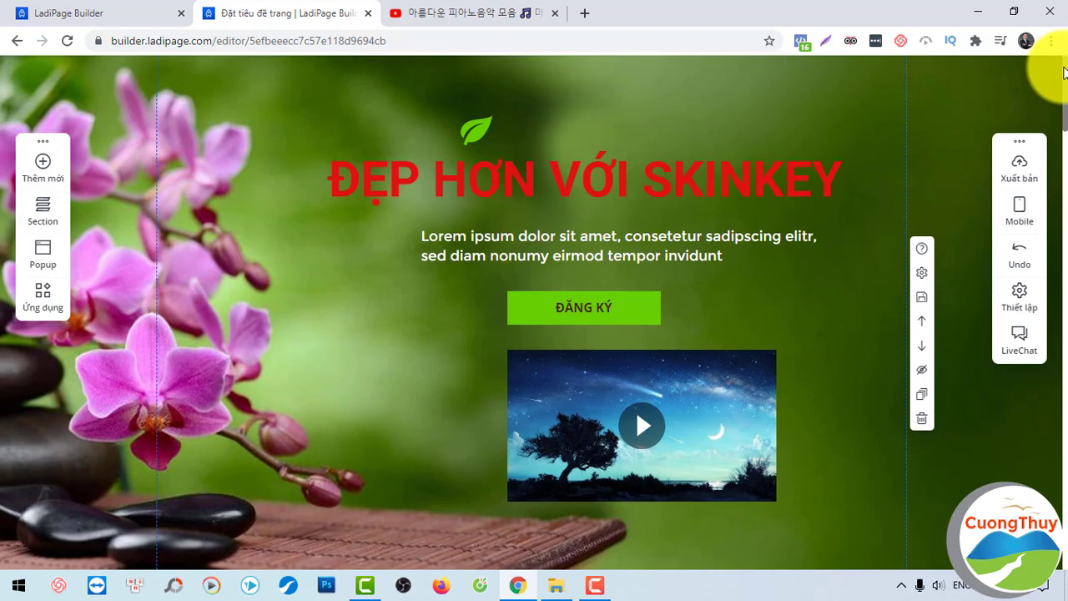
pyautogui.moveTo(1064, 74); pyautogui.dragTo(1066, 326)
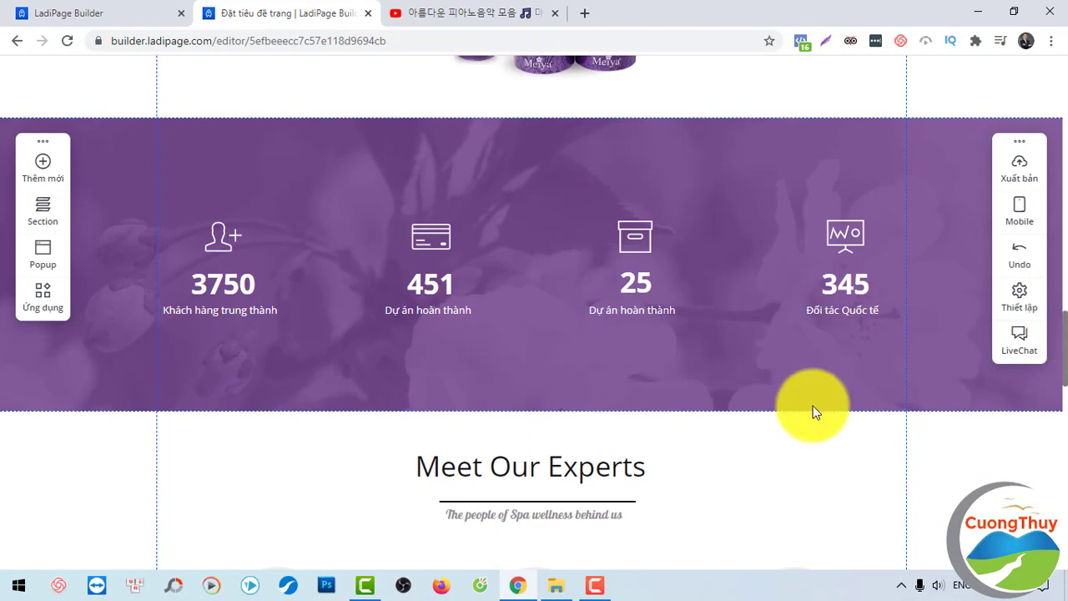
pyautogui.moveTo(871, 360); pyautogui.dragTo(225, 175)
pyautogui.press('Delete')
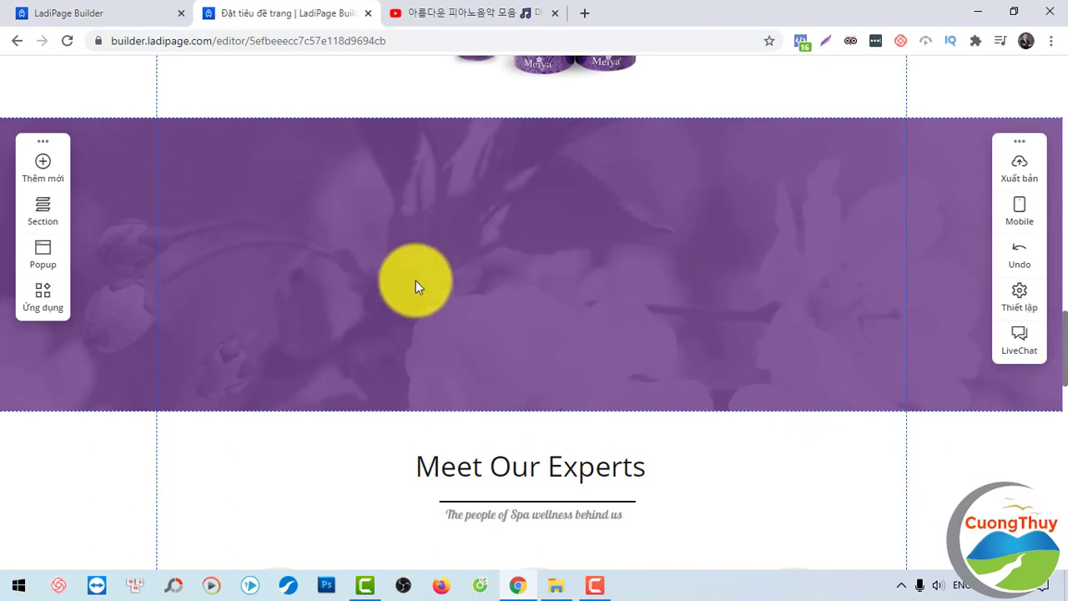
pyautogui.click(417, 282)
pyautogui.press('Delete')
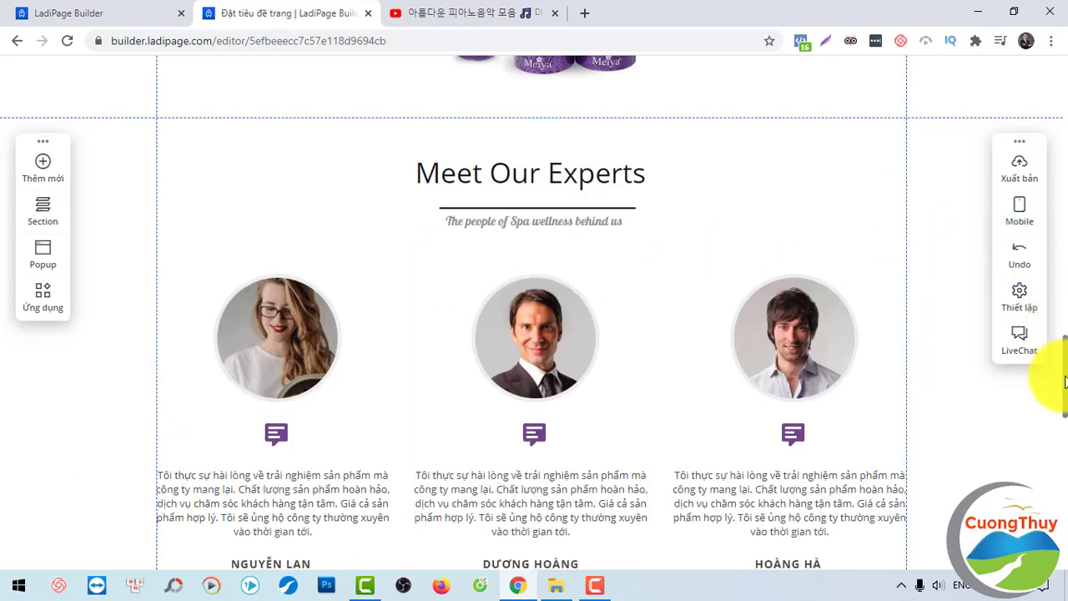
# Review the Meet Our Experts section, the opening hours and contact section, and the footer.
pyautogui.scroll(2, 1056, 381)
pyautogui.scroll(-3, 1057, 393)
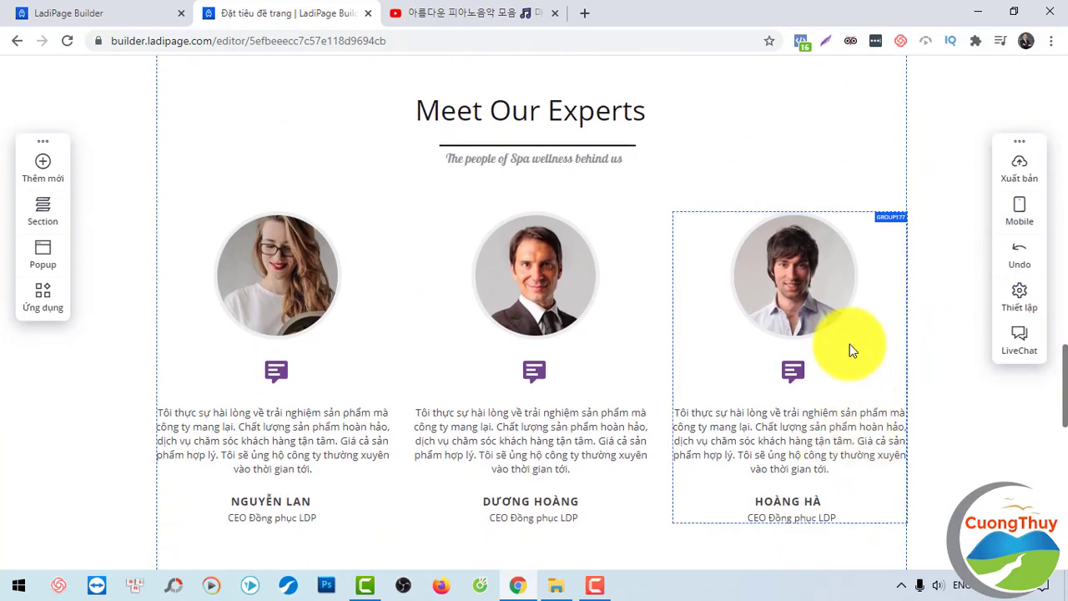
pyautogui.click(847, 353)
pyautogui.click(705, 150)
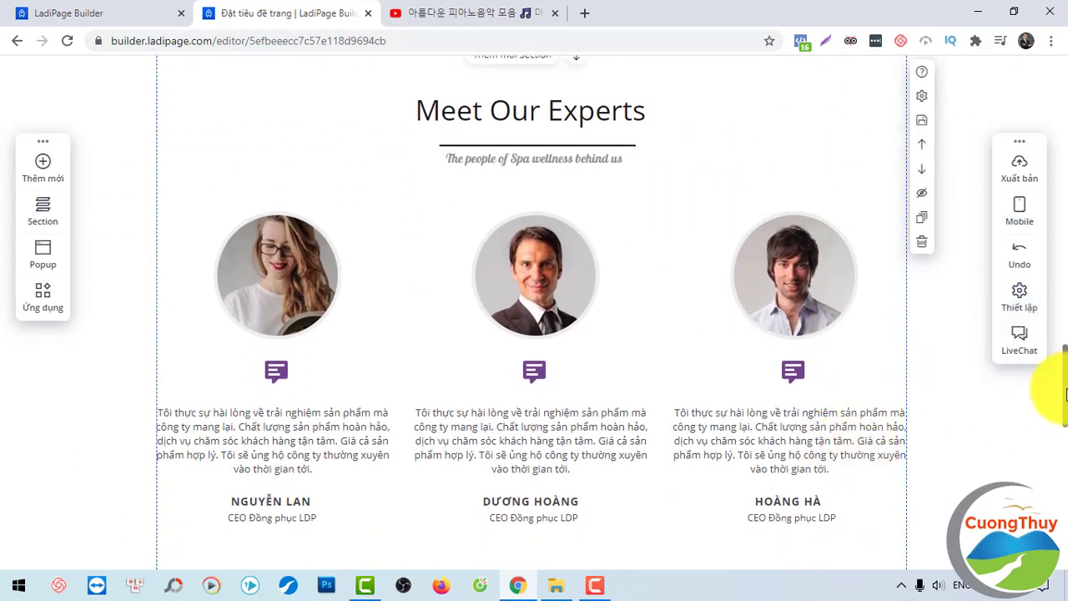
pyautogui.scroll(-2, 1065, 394)
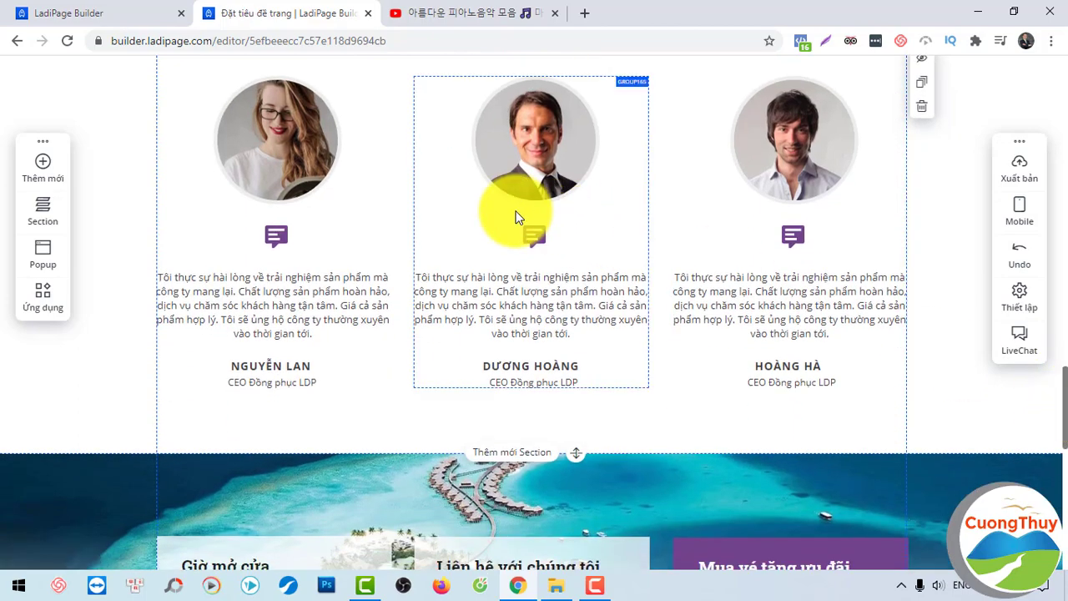
pyautogui.scroll(-3, 1053, 410)
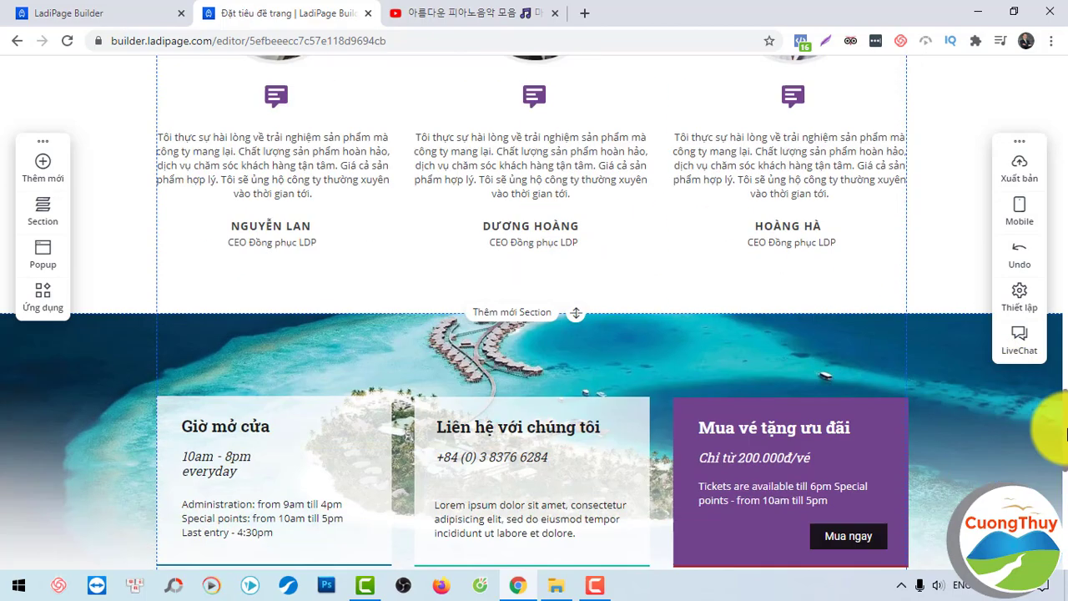
pyautogui.scroll(-6, 1065, 451)
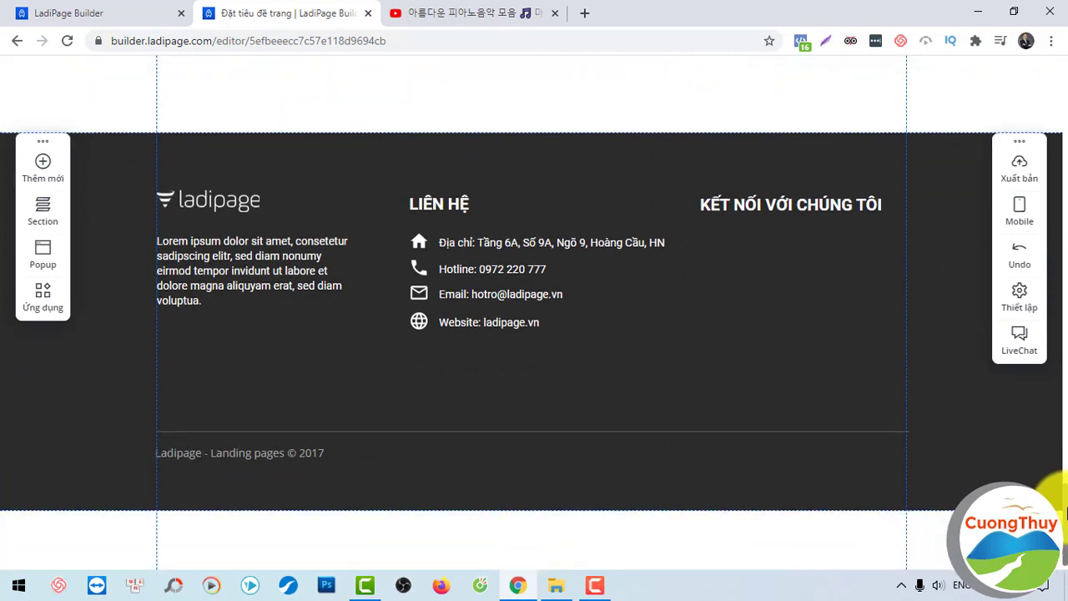
pyautogui.scroll(2, 1065, 511)
pyautogui.scroll(-1, 584, 376)
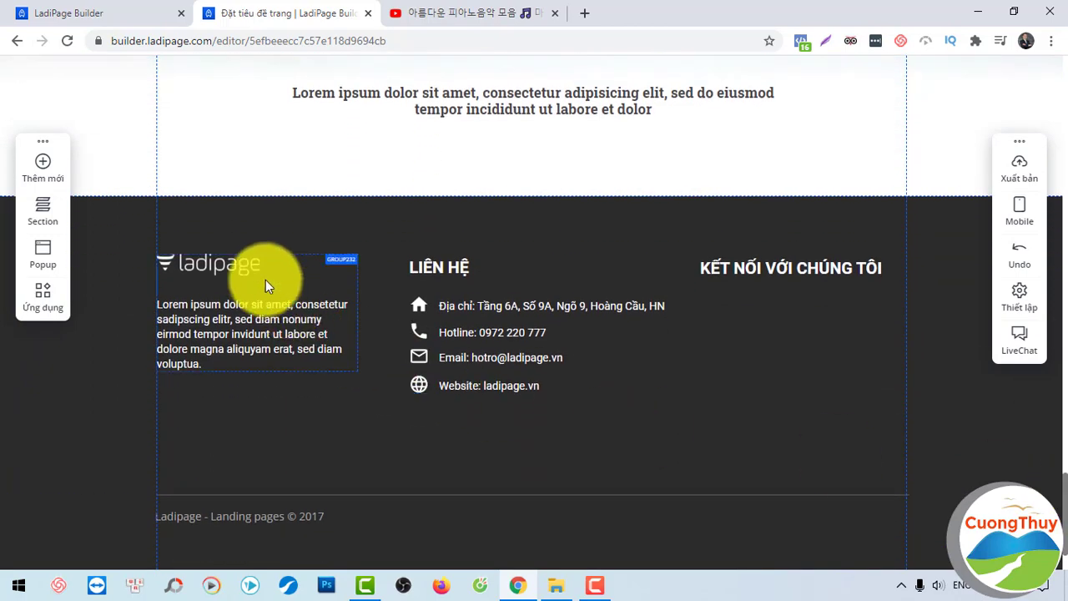
# Open the address line under LIÊN HỆ in the footer for text editing and select its floor details.
pyautogui.click(550, 314)
pyautogui.doubleClick(491, 308)
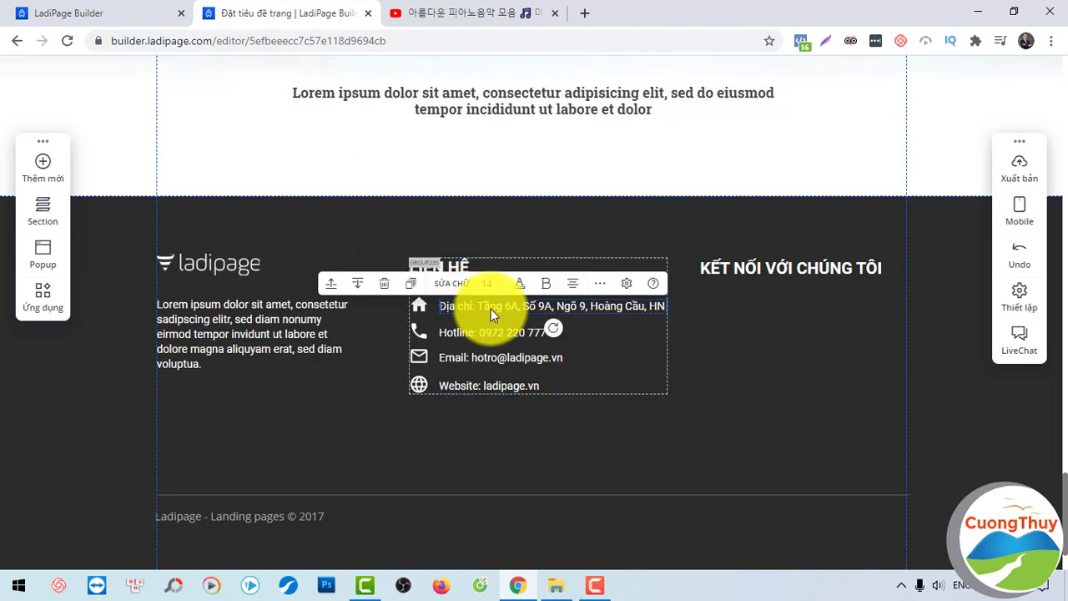
pyautogui.tripleClick(490, 309)
pyautogui.click(492, 308)
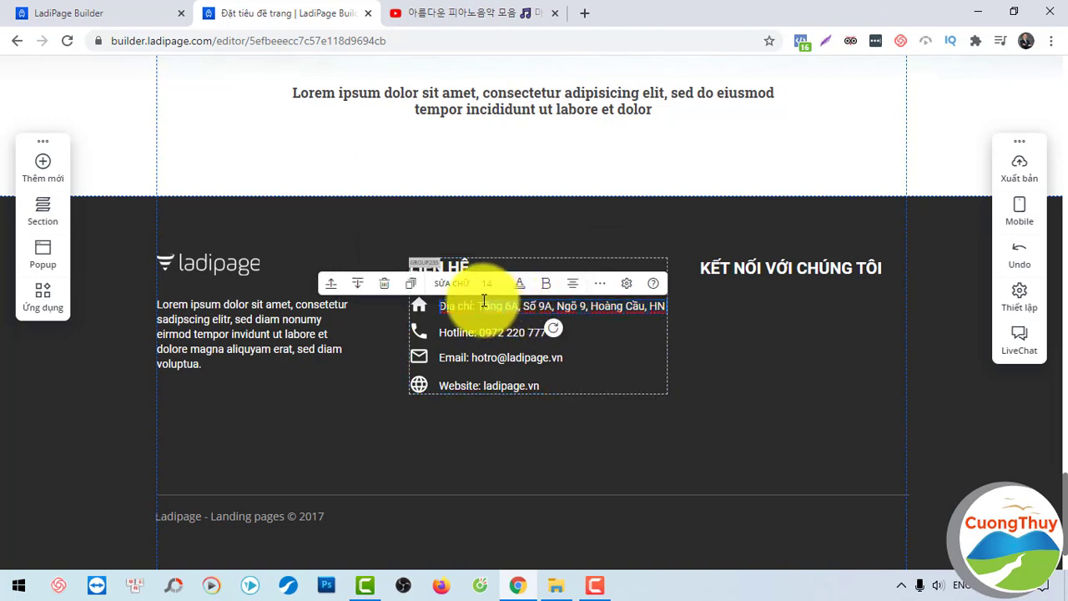
pyautogui.moveTo(479, 305); pyautogui.dragTo(519, 305)
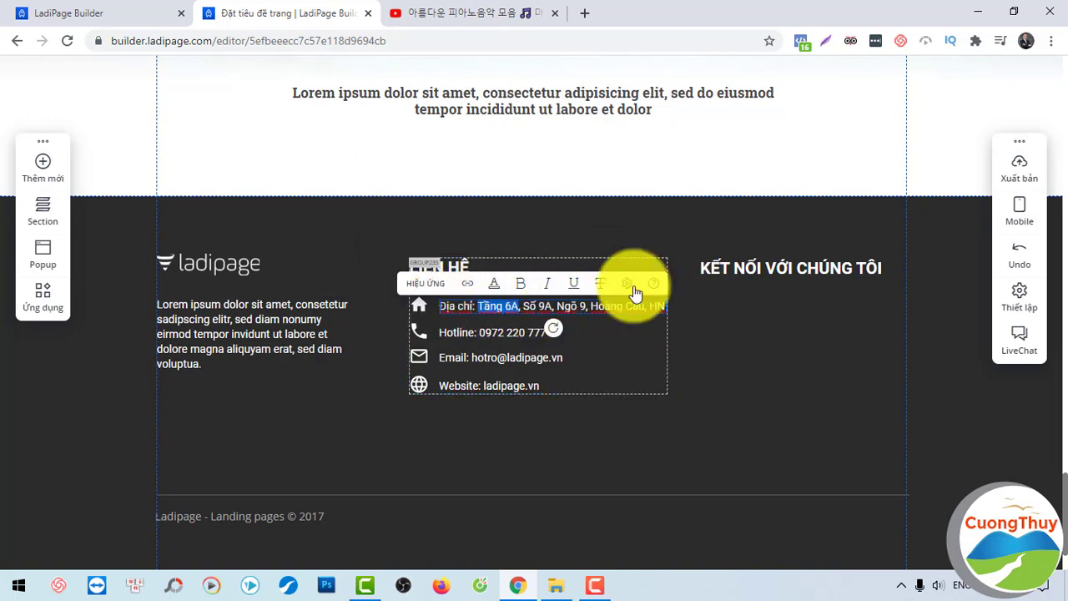
pyautogui.click(818, 384)
# Switch the editor from the desktop to the mobile layout and examine the hero section.
pyautogui.moveTo(1065, 519); pyautogui.dragTo(1065, 119)
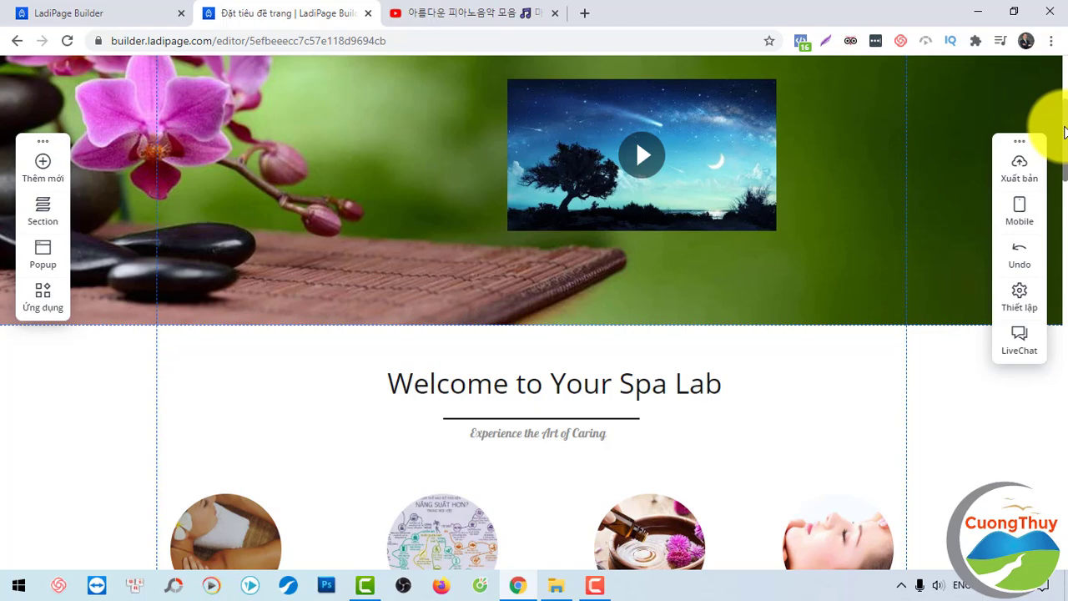
pyautogui.moveTo(1064, 144); pyautogui.dragTo(1066, 89)
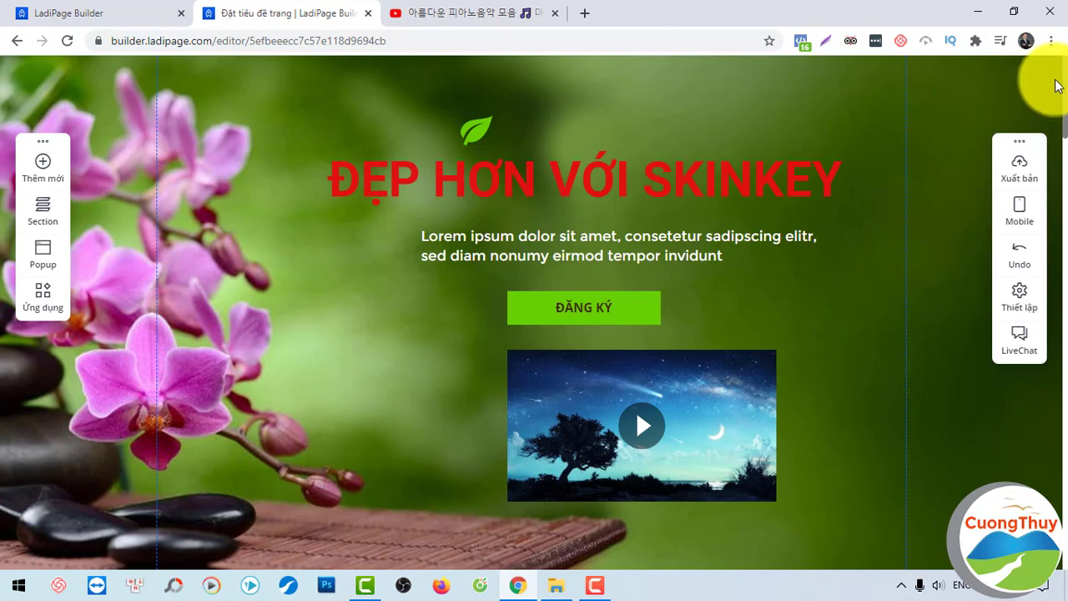
pyautogui.scroll(-2, 1059, 74)
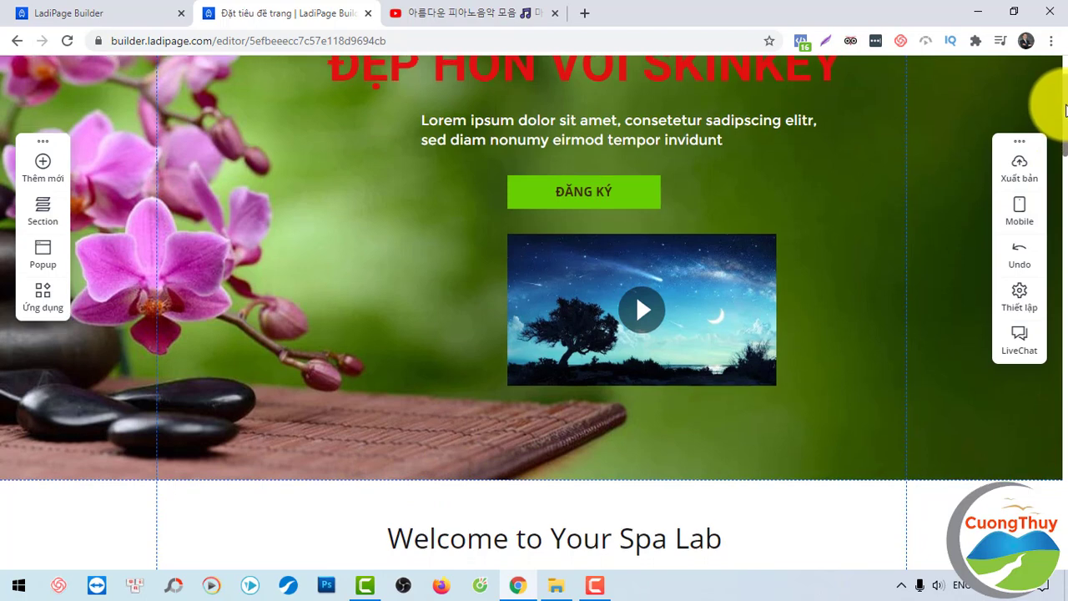
pyautogui.scroll(-1, 1052, 117)
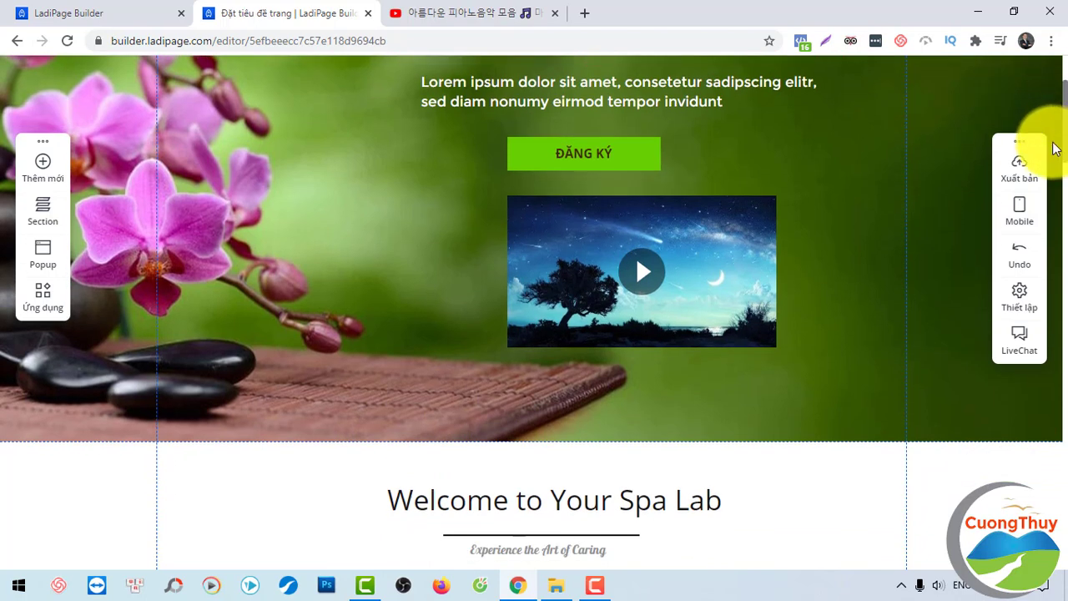
pyautogui.click(1022, 217)
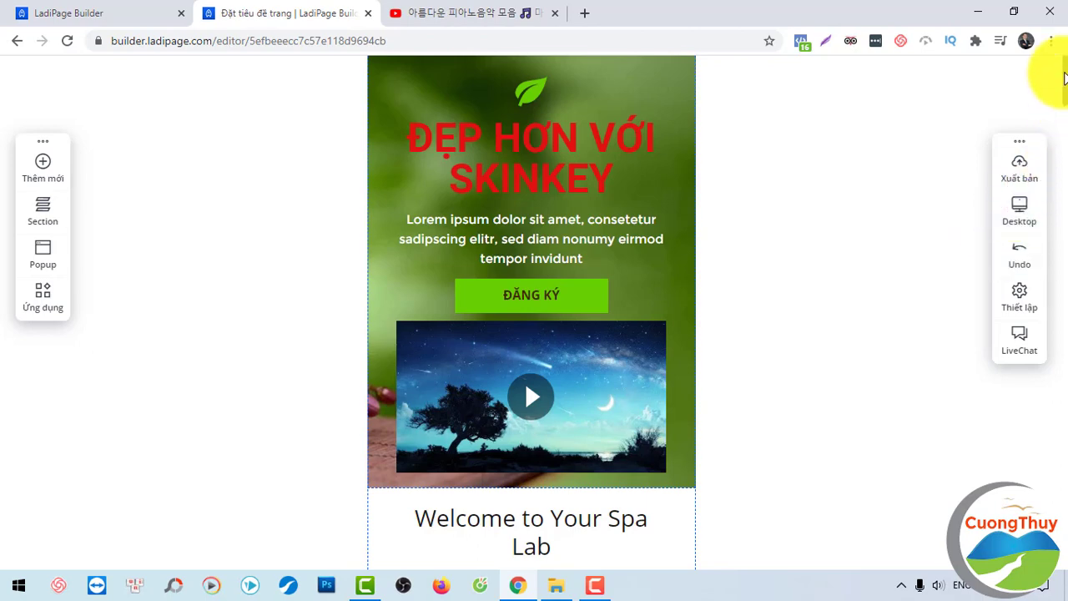
pyautogui.moveTo(1063, 82)
pyautogui.mouseDown()
pyautogui.moveTo(1064, 550)
pyautogui.moveTo(1065, 81)
pyautogui.mouseUp()
pyautogui.scroll(2, 1055, 84)
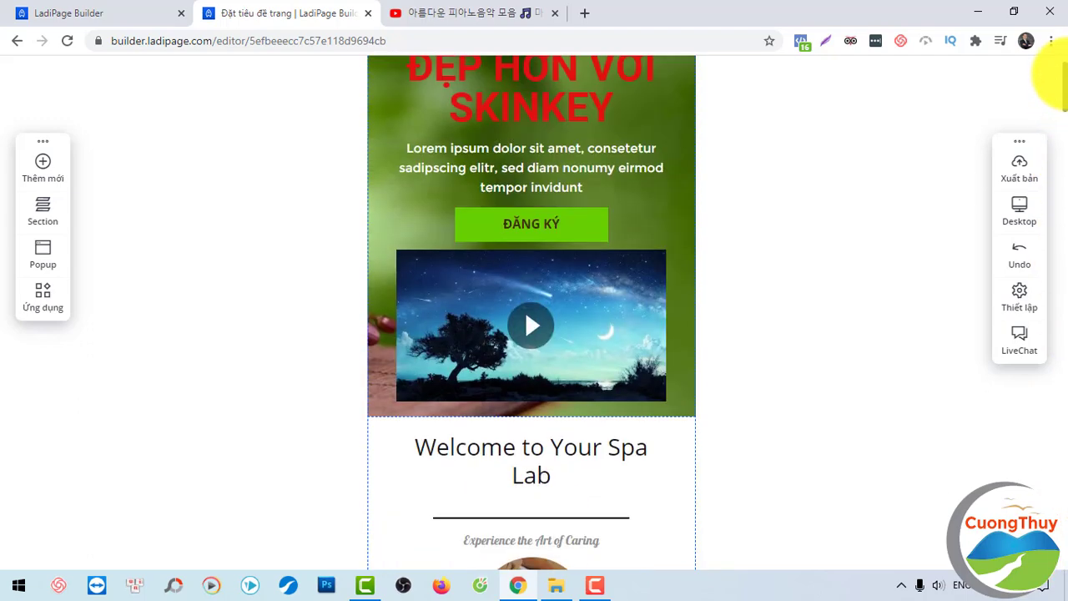
# Move the mobile video down over the hero section's lower edge, and check the desktop layout before returning to mobile.
pyautogui.moveTo(601, 310); pyautogui.dragTo(610, 394)
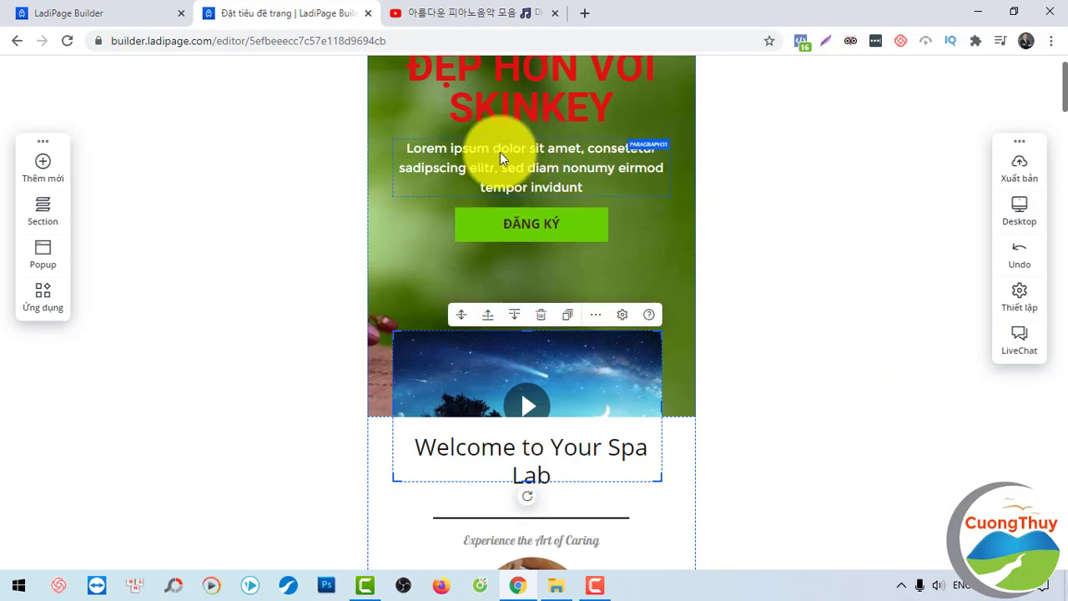
pyautogui.click(850, 286)
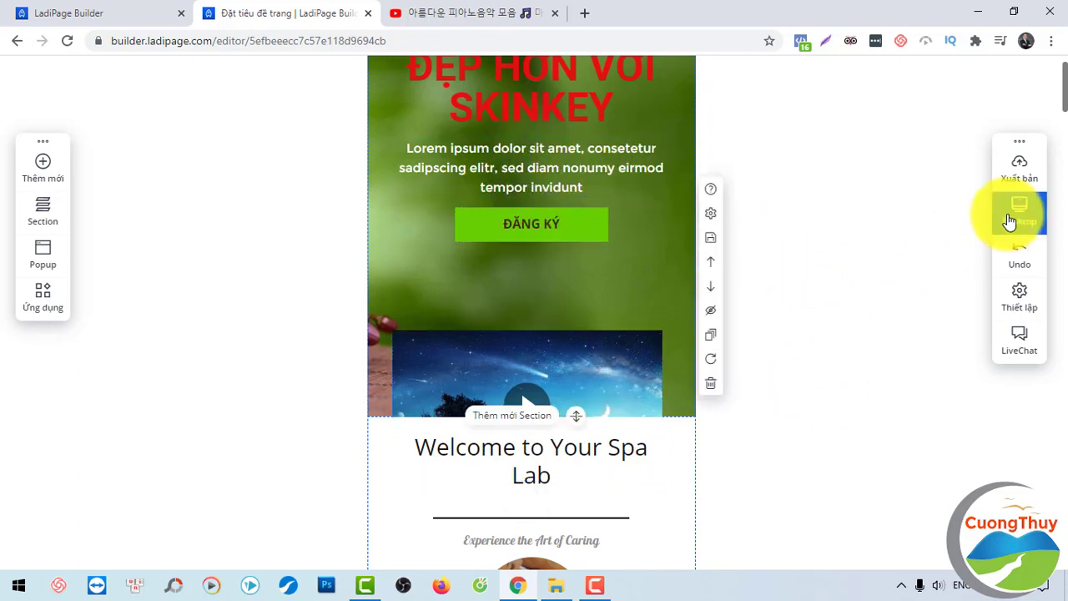
pyautogui.click(1009, 222)
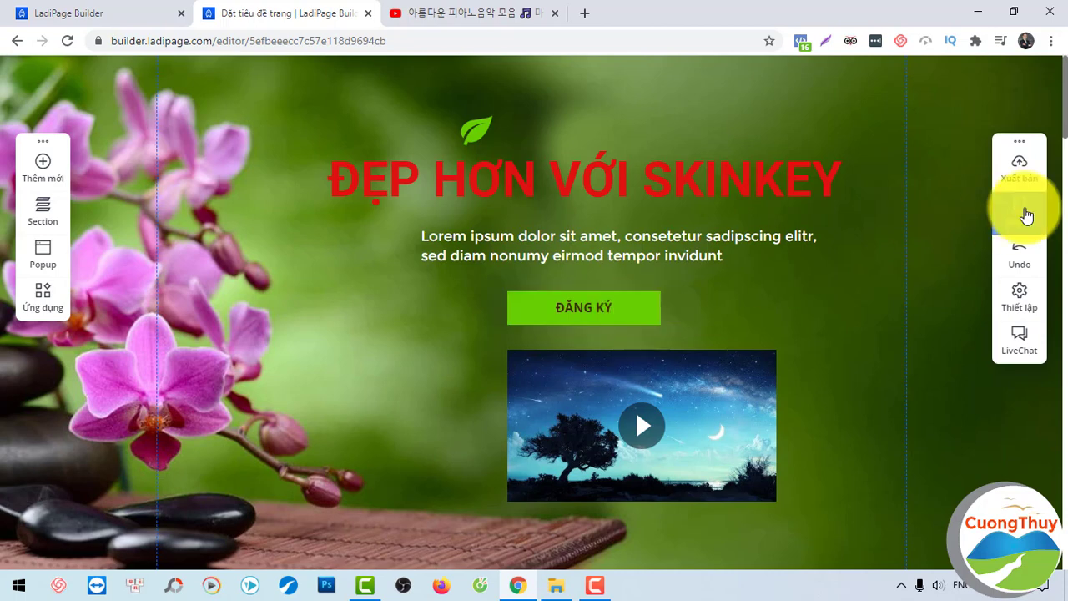
pyautogui.click(1022, 213)
# Move the mobile video back up directly beneath the ĐĂNG KÝ button, and review the Welcome section below it.
pyautogui.scroll(-3, 1048, 88)
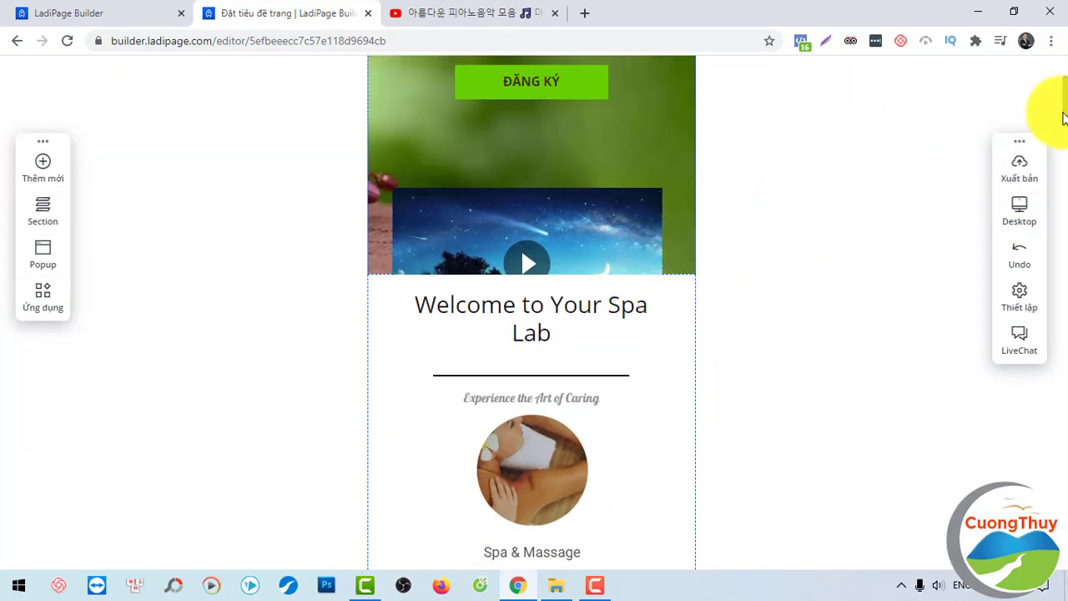
pyautogui.scroll(2, 1061, 84)
pyautogui.click(614, 365)
pyautogui.moveTo(614, 366); pyautogui.dragTo(612, 310)
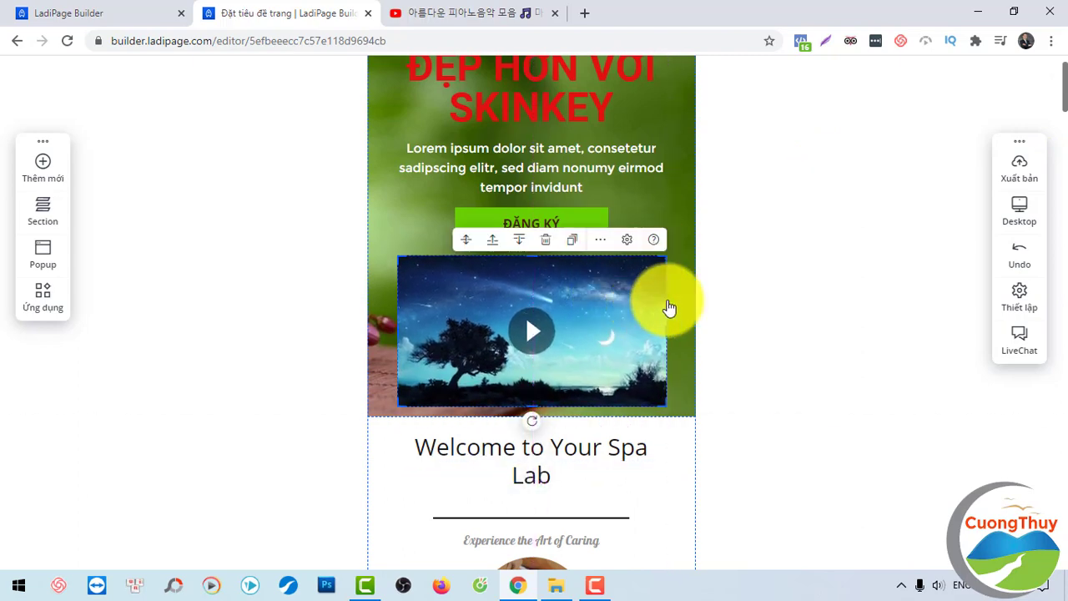
pyautogui.click(674, 307)
pyautogui.scroll(-2, 1061, 91)
pyautogui.scroll(-4, 1065, 100)
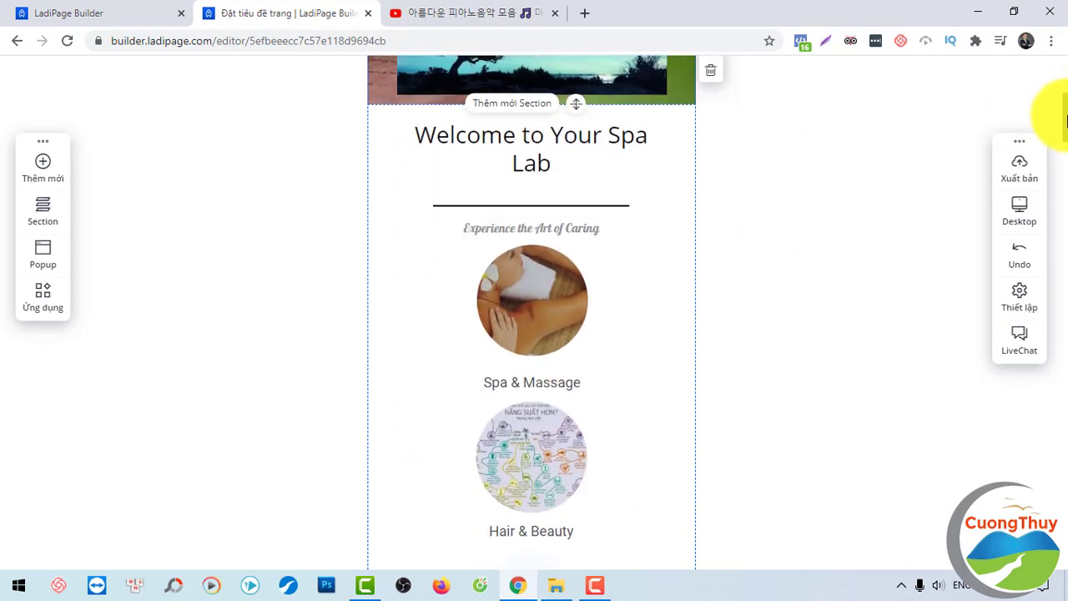
pyautogui.moveTo(1066, 108); pyautogui.dragTo(1066, 68)
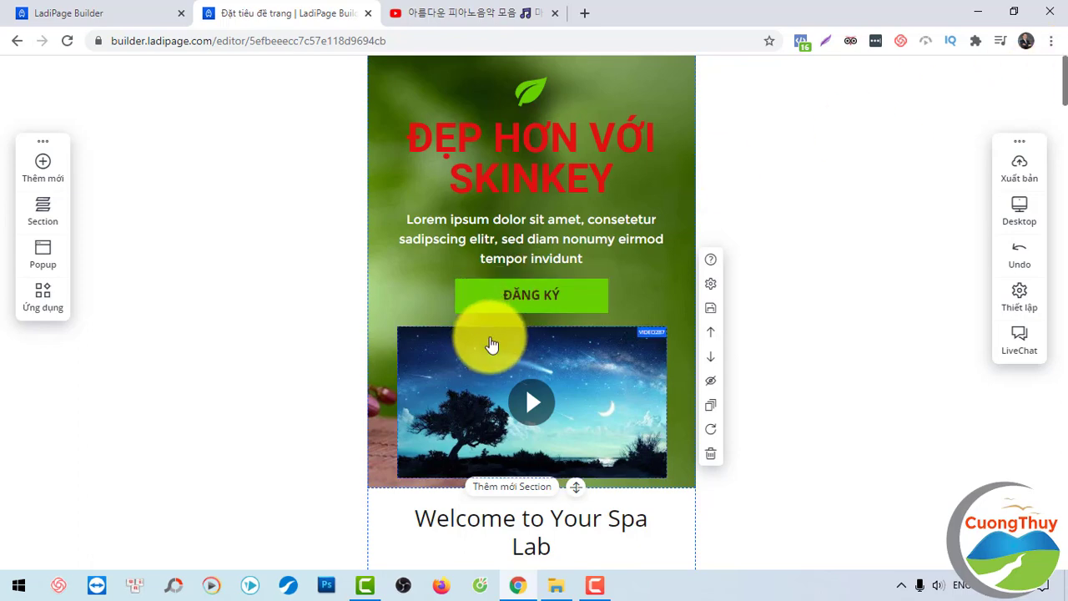
# In the mobile layout, move the video below the ĐĂNG KÝ button down, and shift the Spa & Massage group and the mind-map image up.
pyautogui.moveTo(610, 412); pyautogui.dragTo(614, 499)
pyautogui.scroll(-4, 1056, 91)
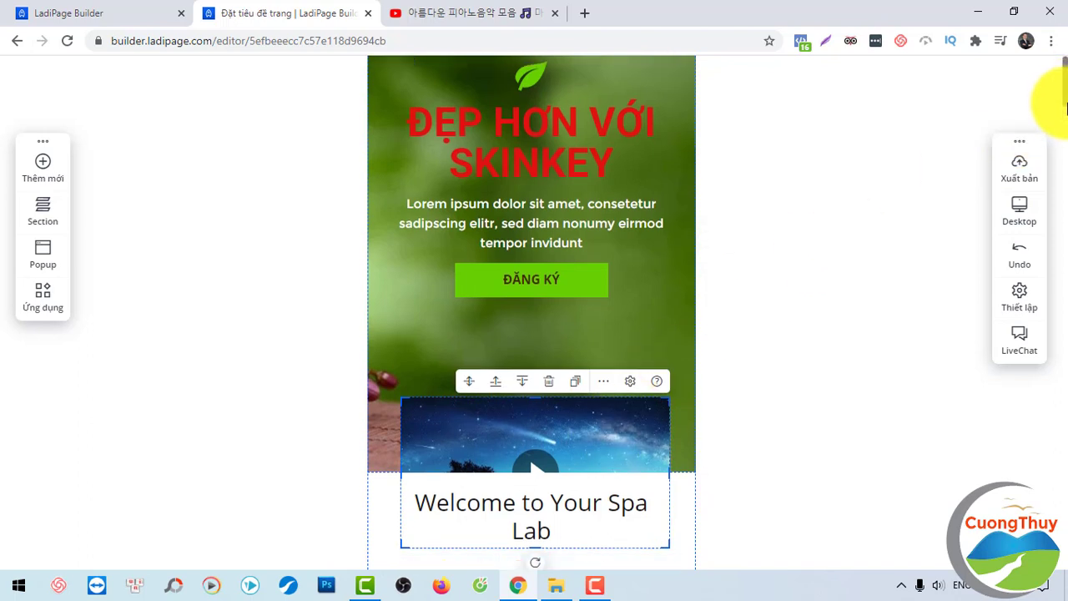
pyautogui.click(534, 346)
pyautogui.moveTo(534, 345); pyautogui.dragTo(535, 276)
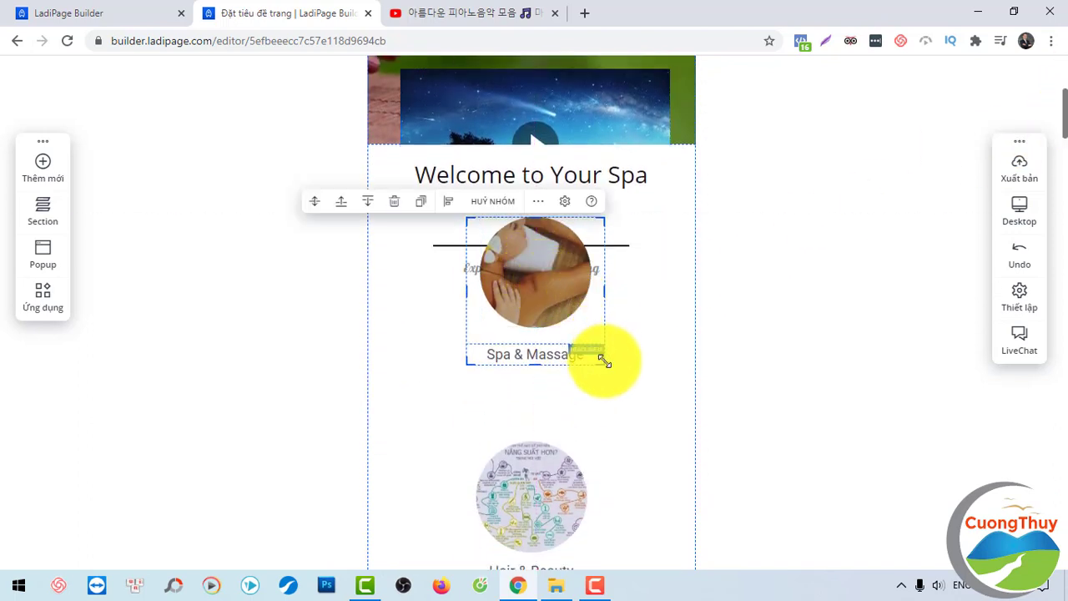
pyautogui.click(787, 329)
pyautogui.moveTo(576, 493); pyautogui.dragTo(557, 389)
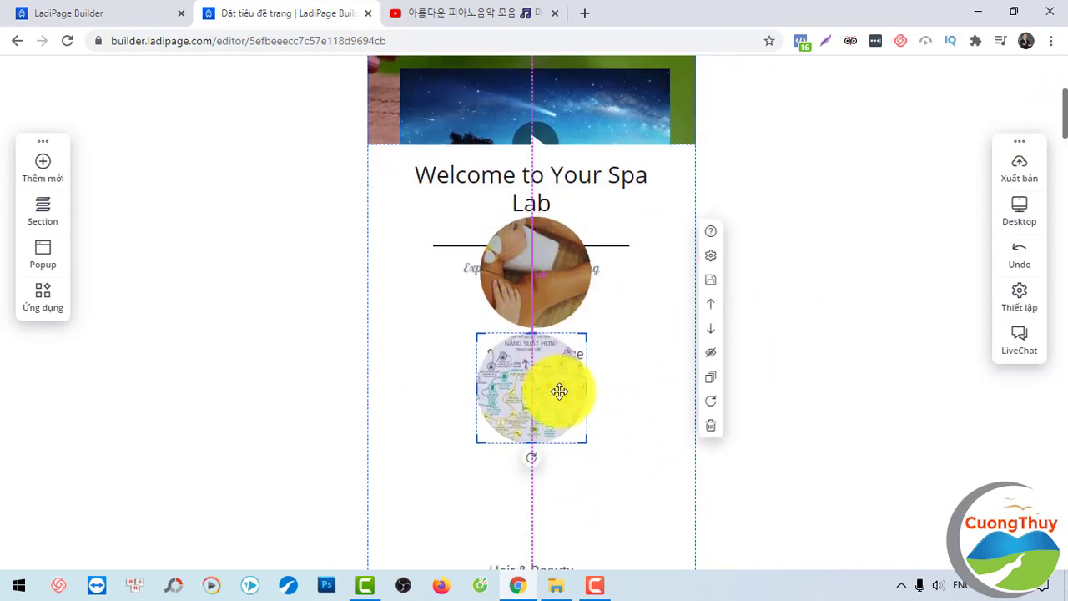
# Compare the hero section in the desktop and mobile layouts, and review the desktop page's sections down to the footer.
pyautogui.click(1018, 210)
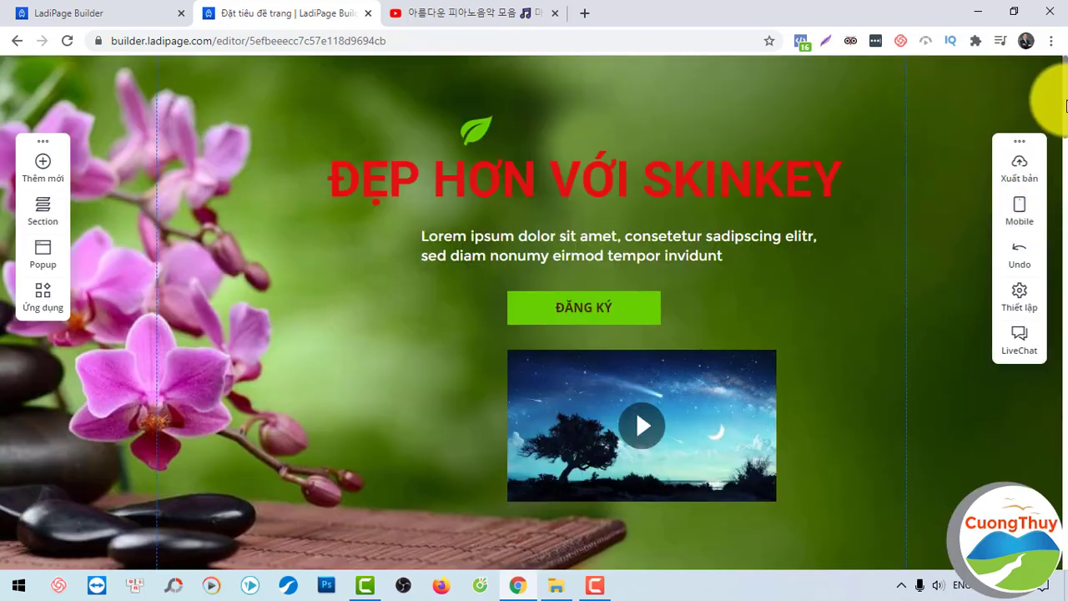
pyautogui.moveTo(1058, 88); pyautogui.dragTo(1055, 165)
pyautogui.click(1019, 213)
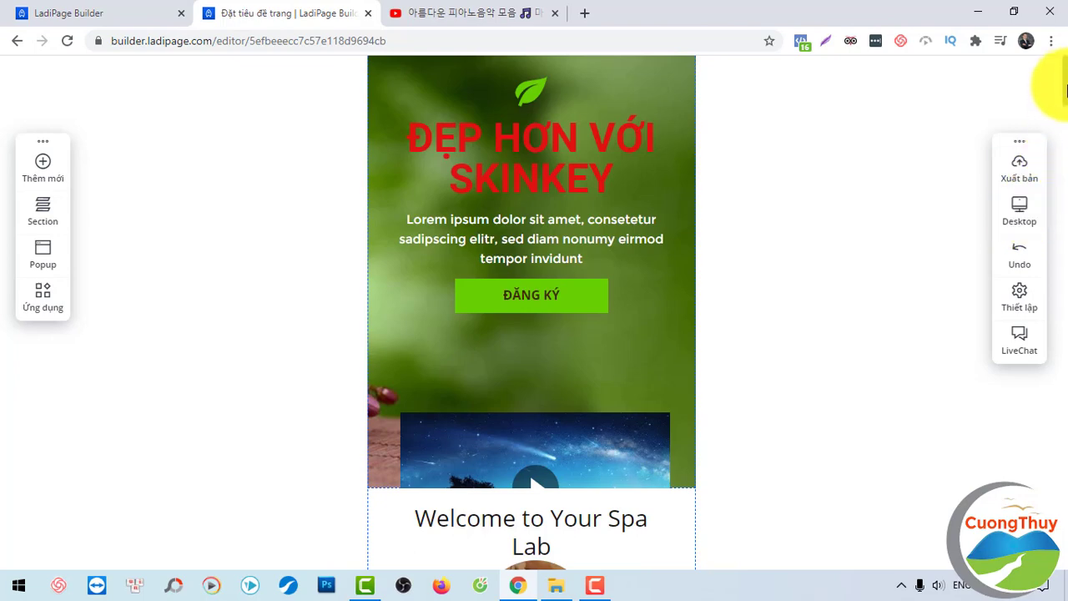
pyautogui.moveTo(1065, 91); pyautogui.dragTo(1065, 66)
pyautogui.click(1021, 211)
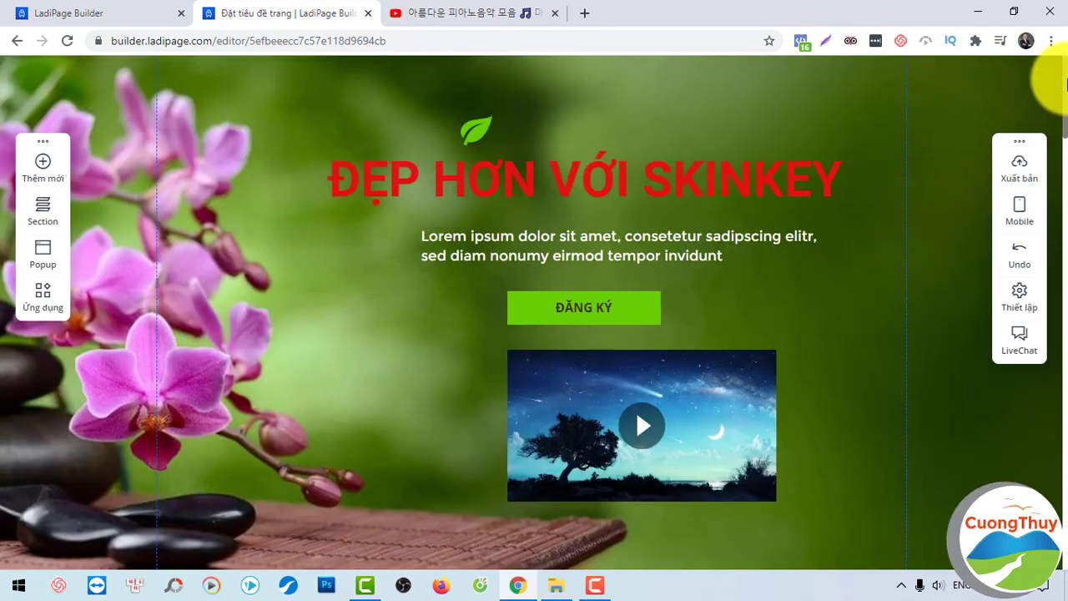
pyautogui.scroll(-1, 1065, 82)
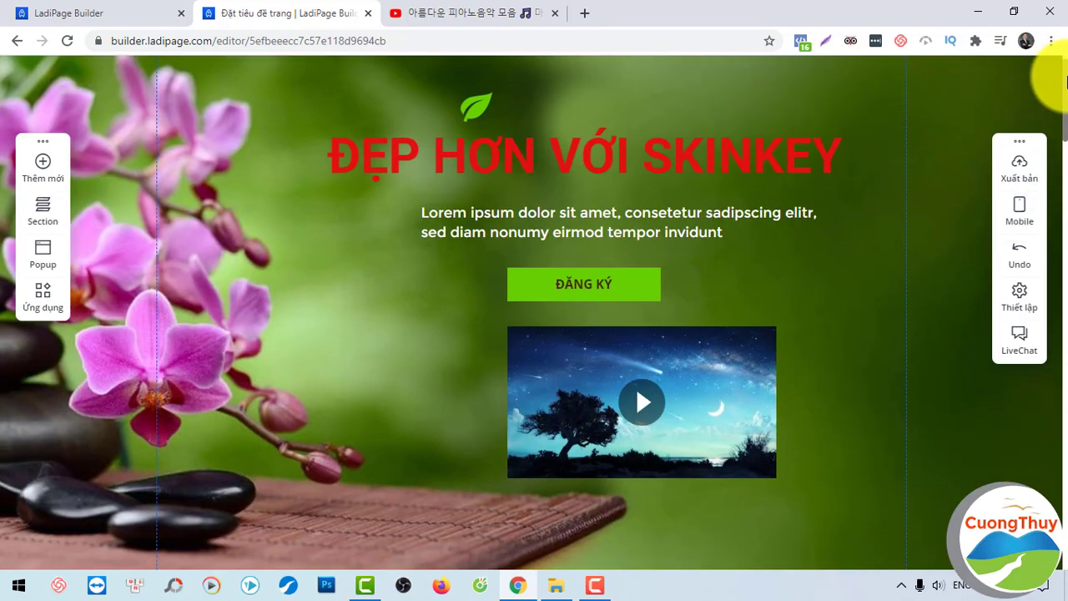
pyautogui.scroll(-6, 1065, 81)
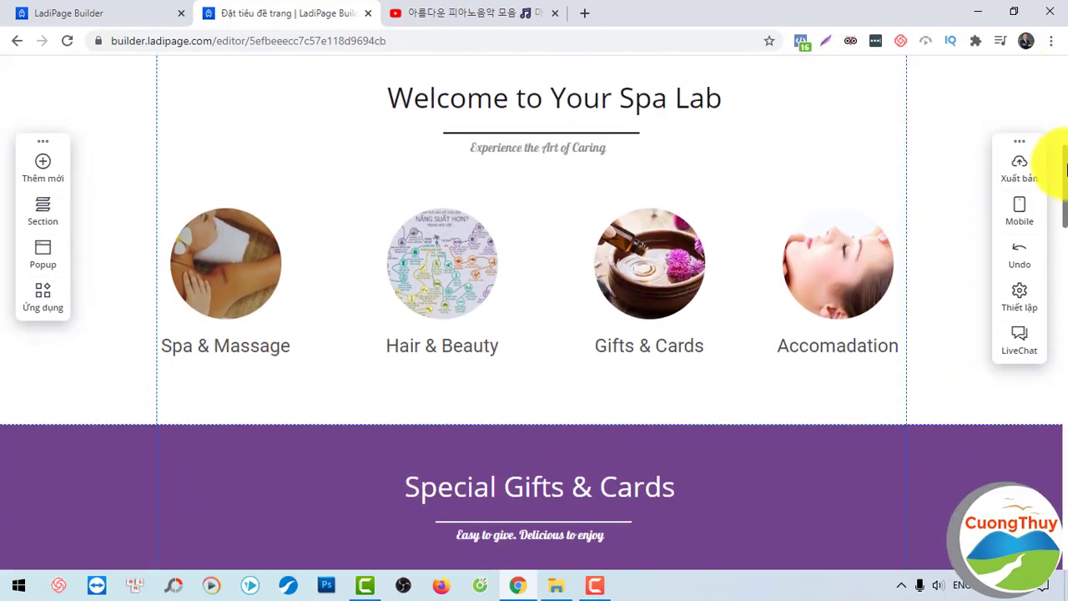
pyautogui.moveTo(1065, 167); pyautogui.dragTo(1026, 309)
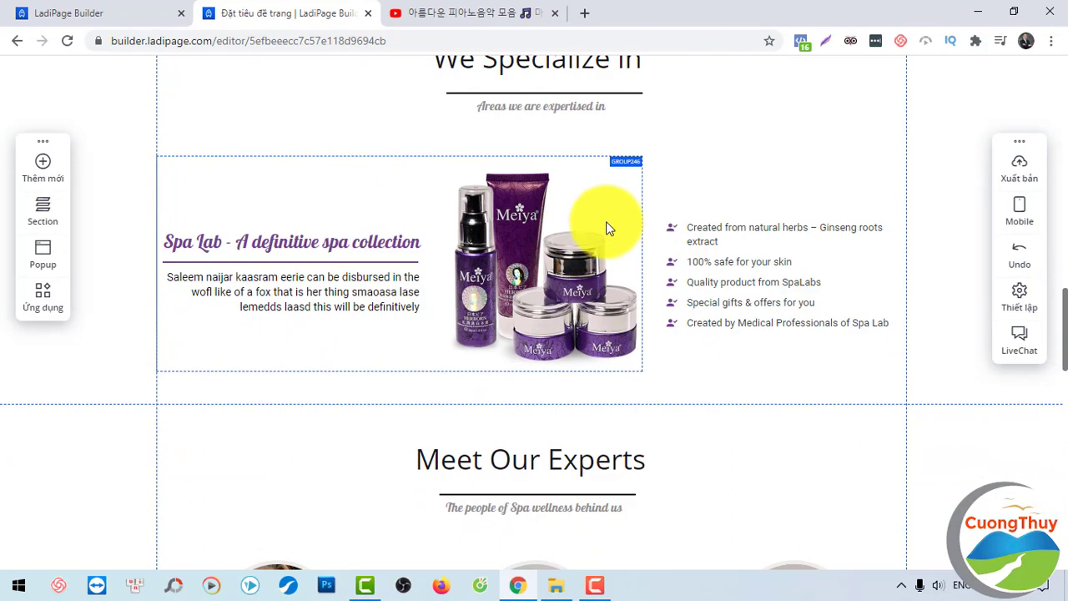
pyautogui.scroll(-5, 582, 198)
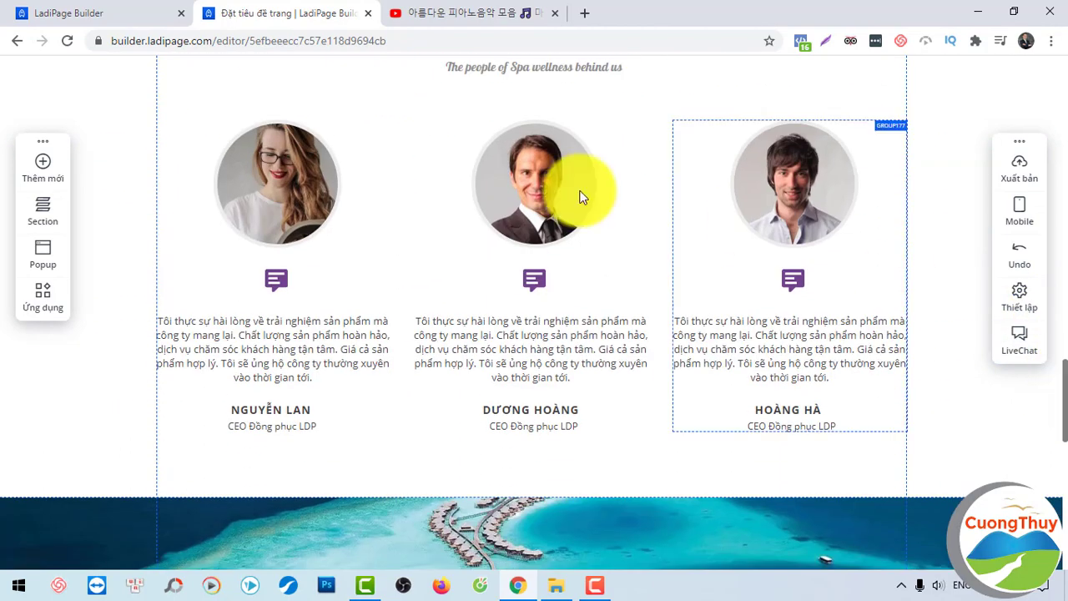
pyautogui.moveTo(1059, 383); pyautogui.dragTo(1065, 495)
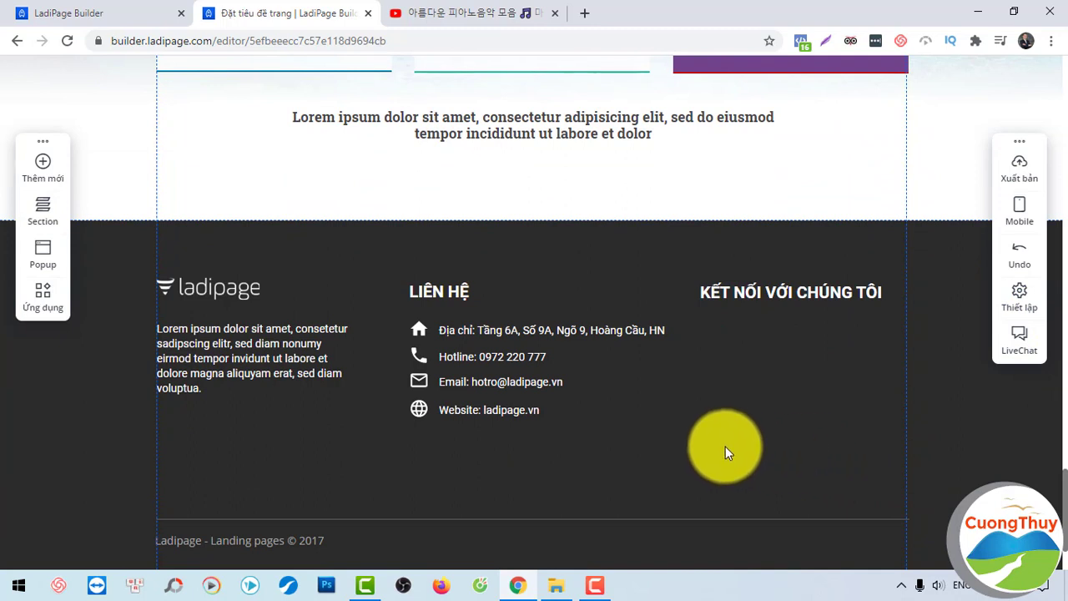
# Publish the landing page to its temporary preview link and examine the note about the link's expiry.
pyautogui.moveTo(1017, 172)
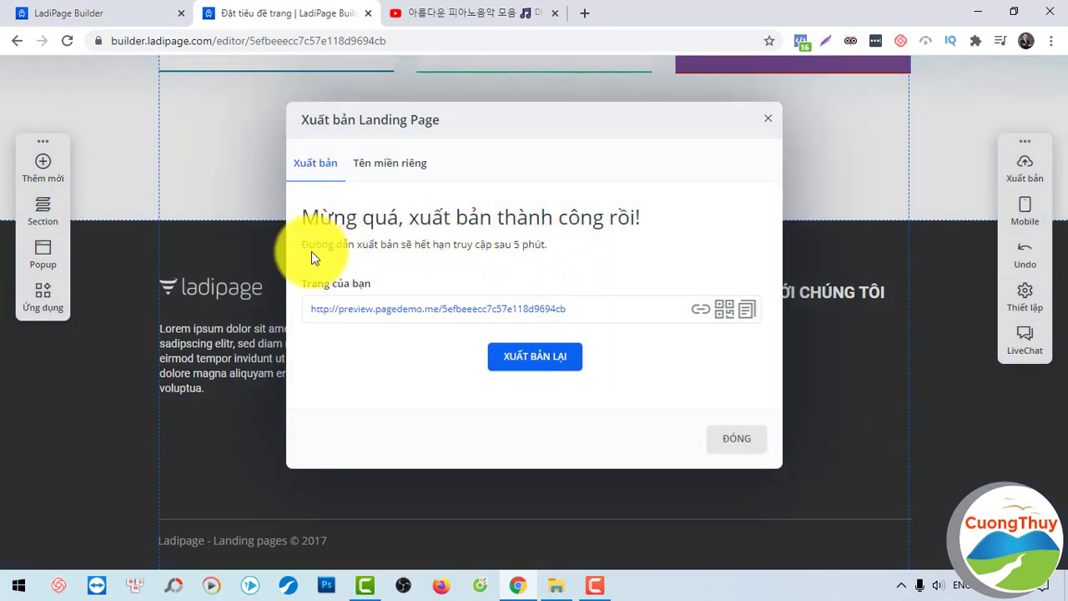
pyautogui.moveTo(563, 258); pyautogui.dragTo(299, 236)
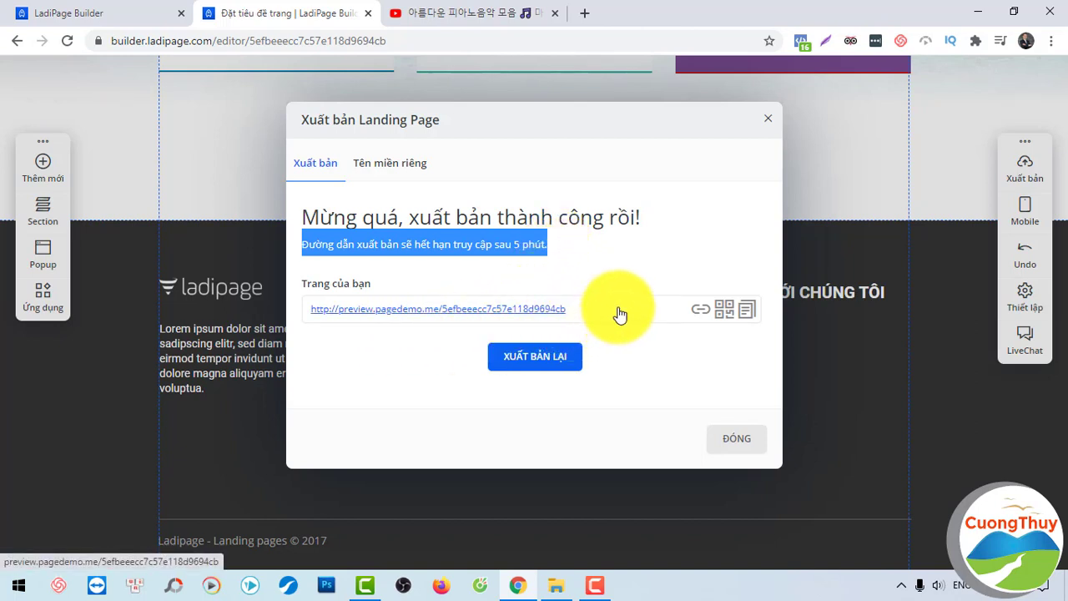
pyautogui.click(682, 253)
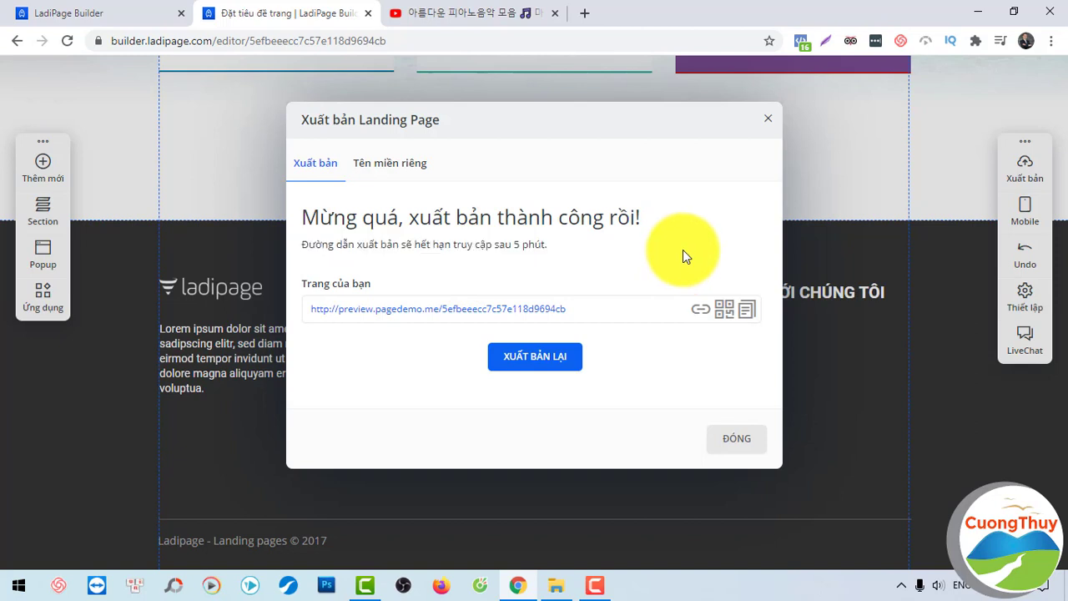
pyautogui.click(397, 163)
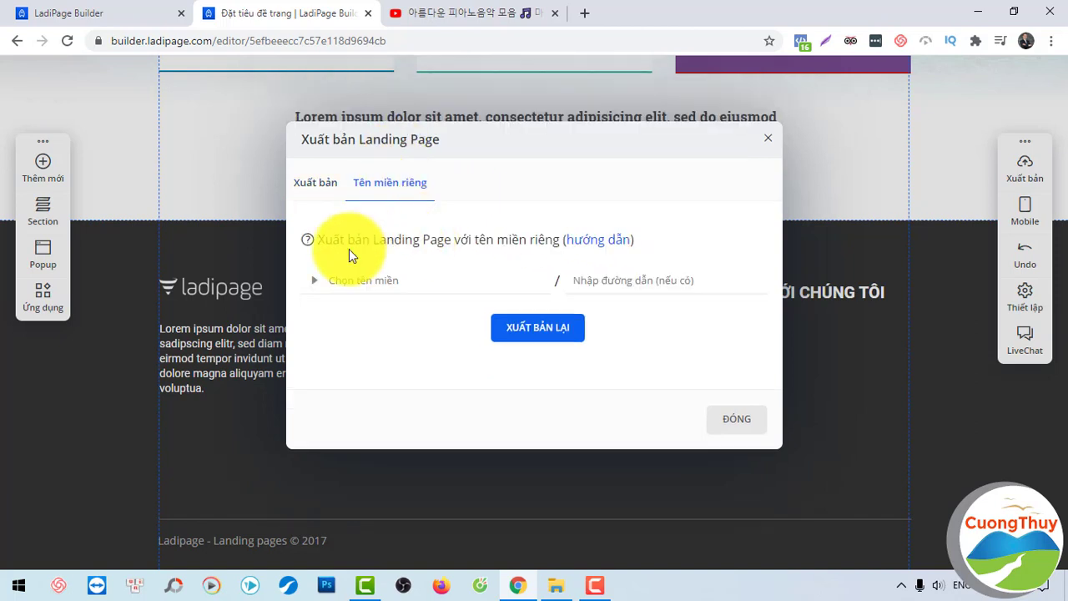
pyautogui.click(317, 288)
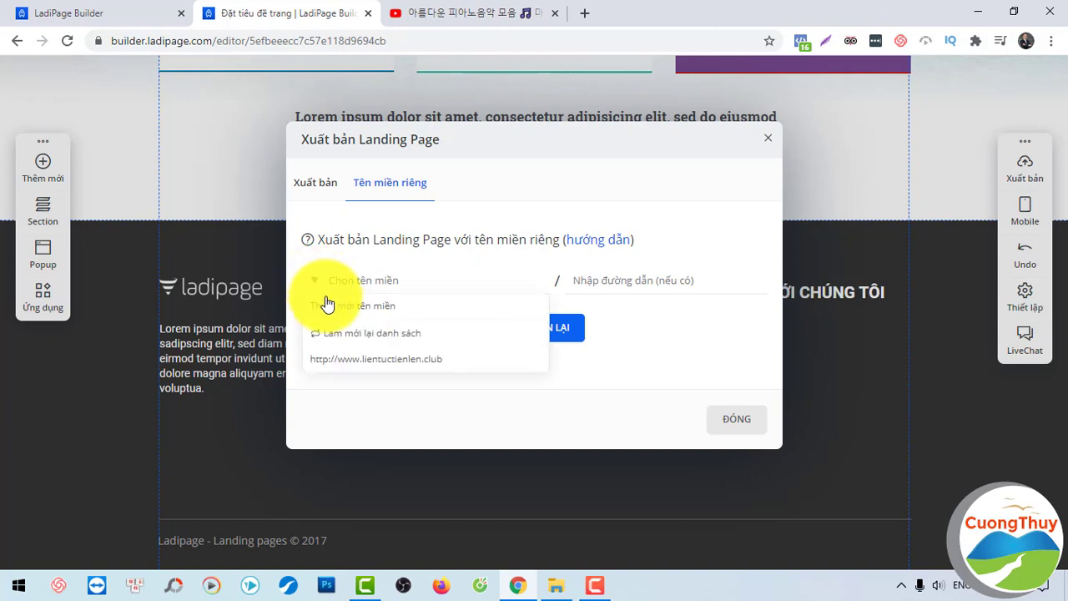
pyautogui.click(344, 360)
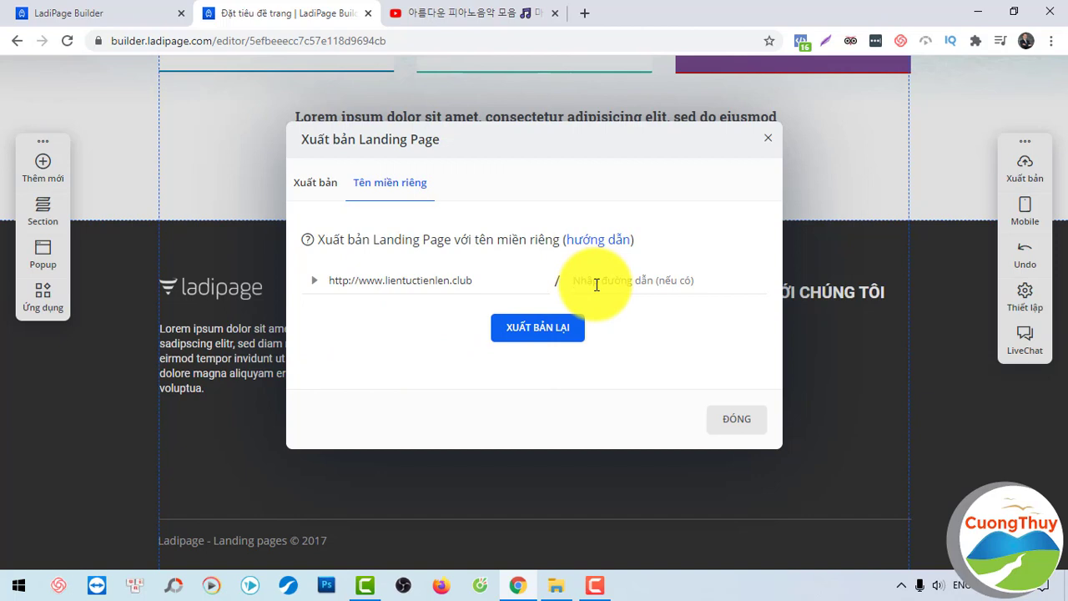
pyautogui.write('KEM-TAY-SKIN')
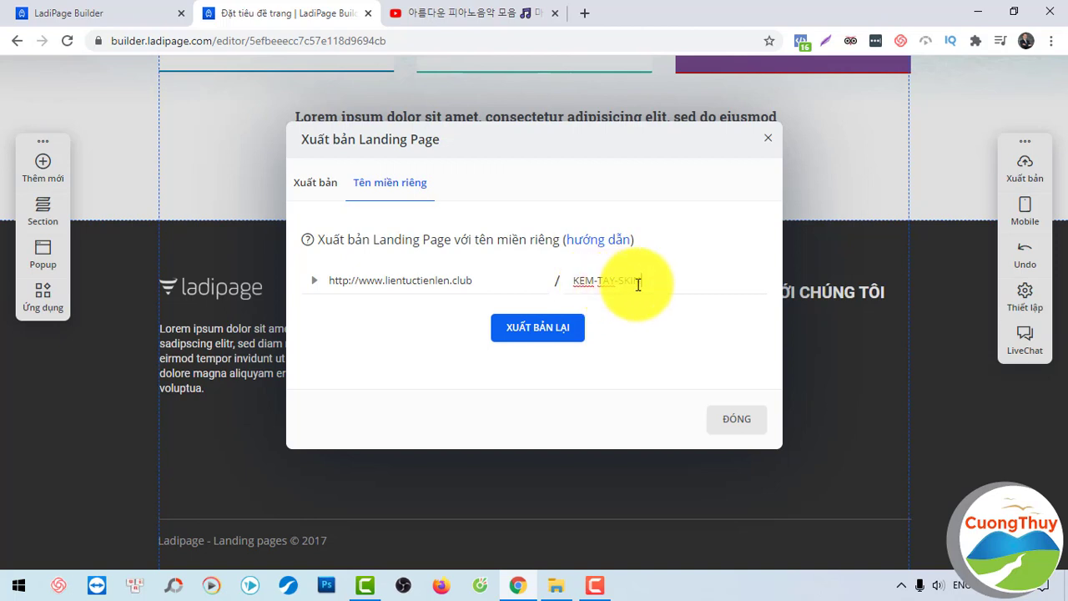
pyautogui.moveTo(689, 277); pyautogui.dragTo(522, 279)
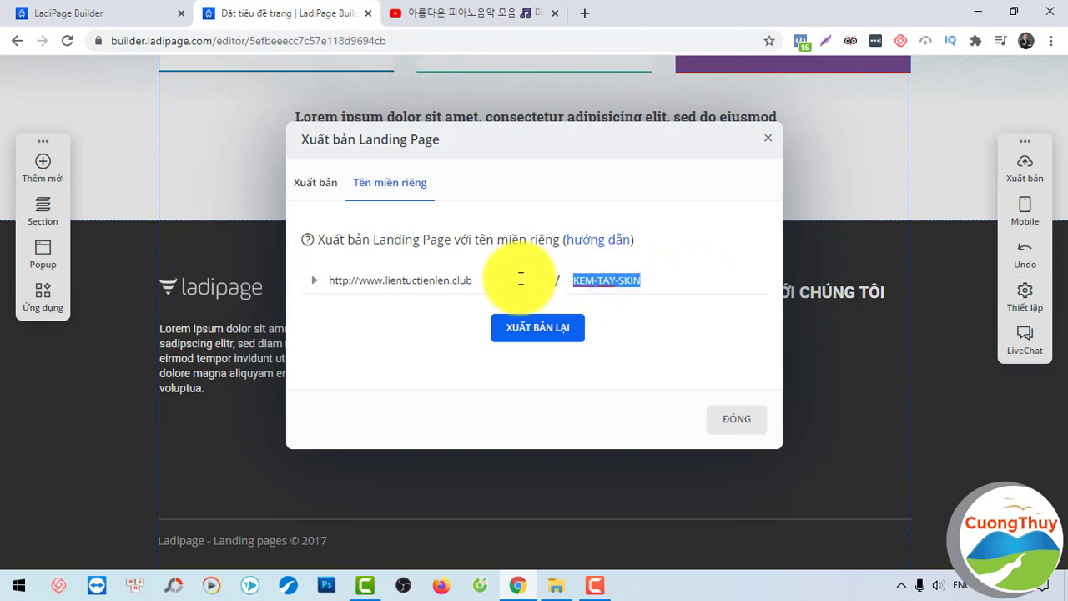
pyautogui.click(543, 14)
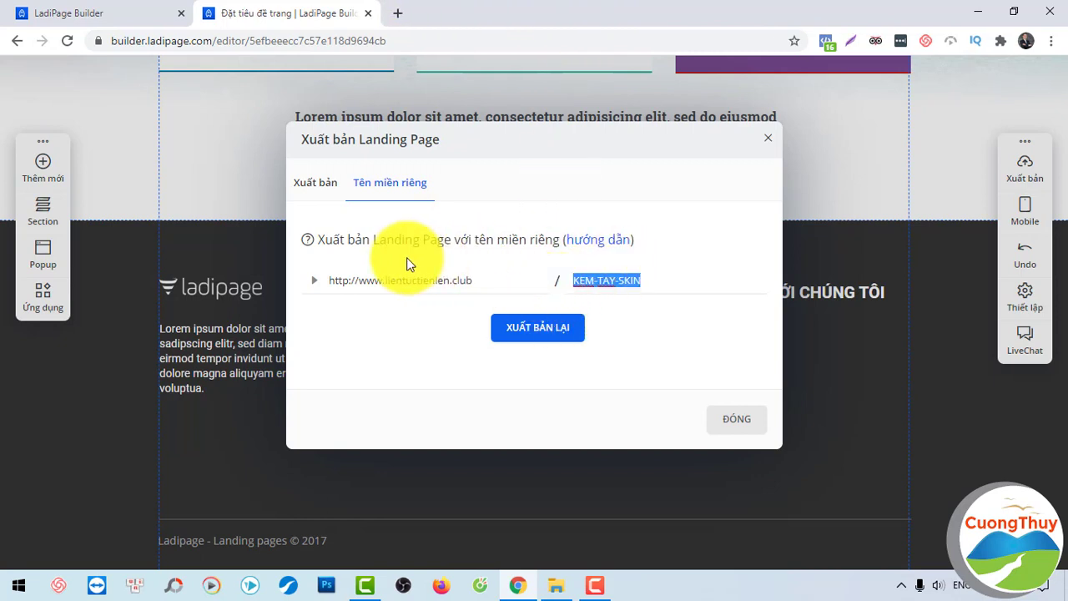
pyautogui.click(538, 329)
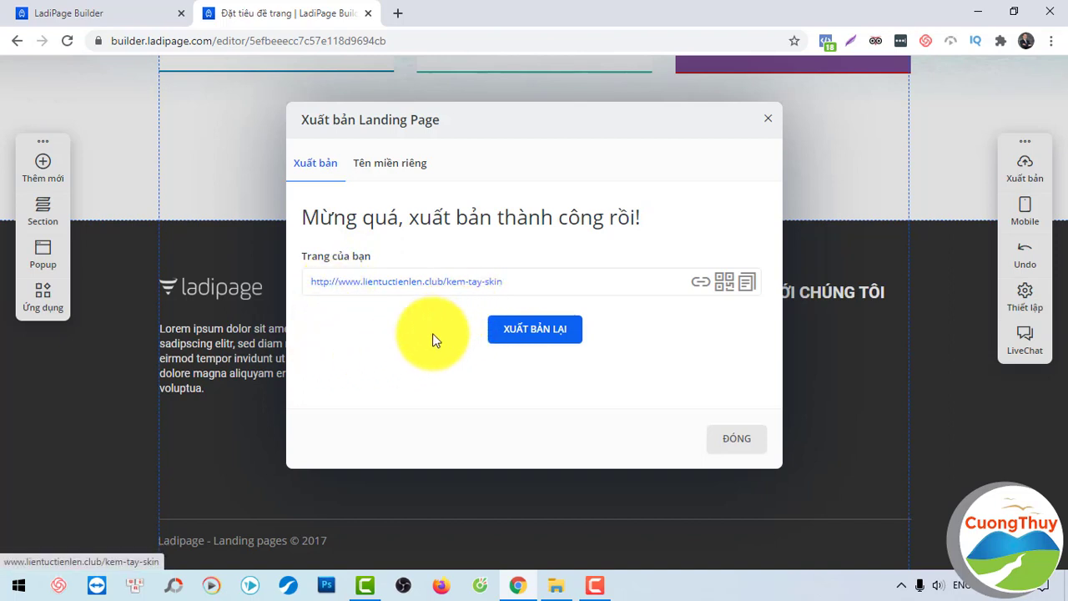
pyautogui.click(458, 282)
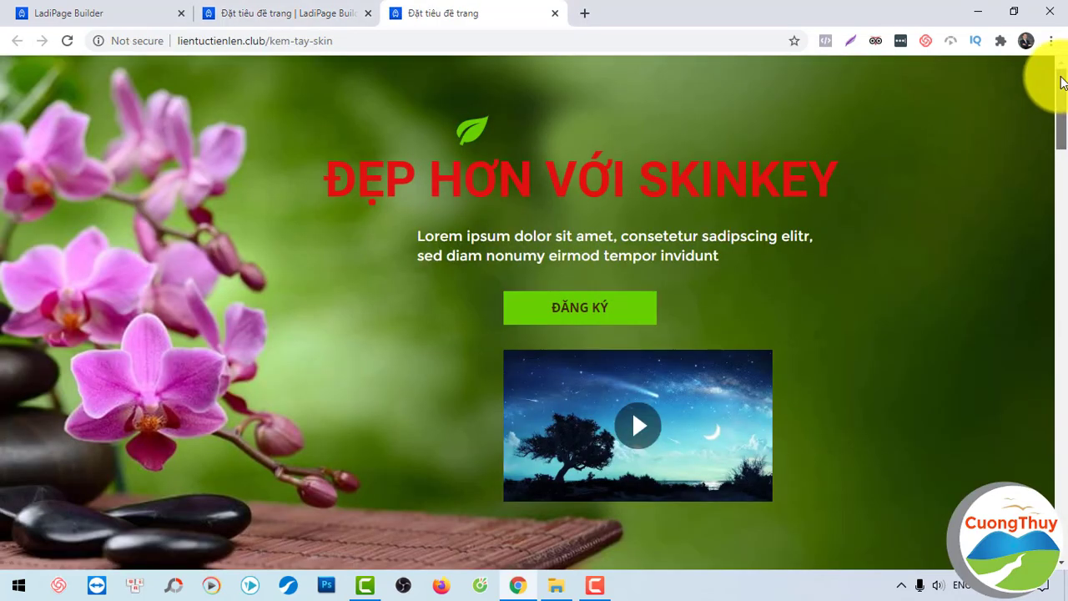
pyautogui.scroll(-3, 1059, 84)
pyautogui.scroll(3, 1062, 79)
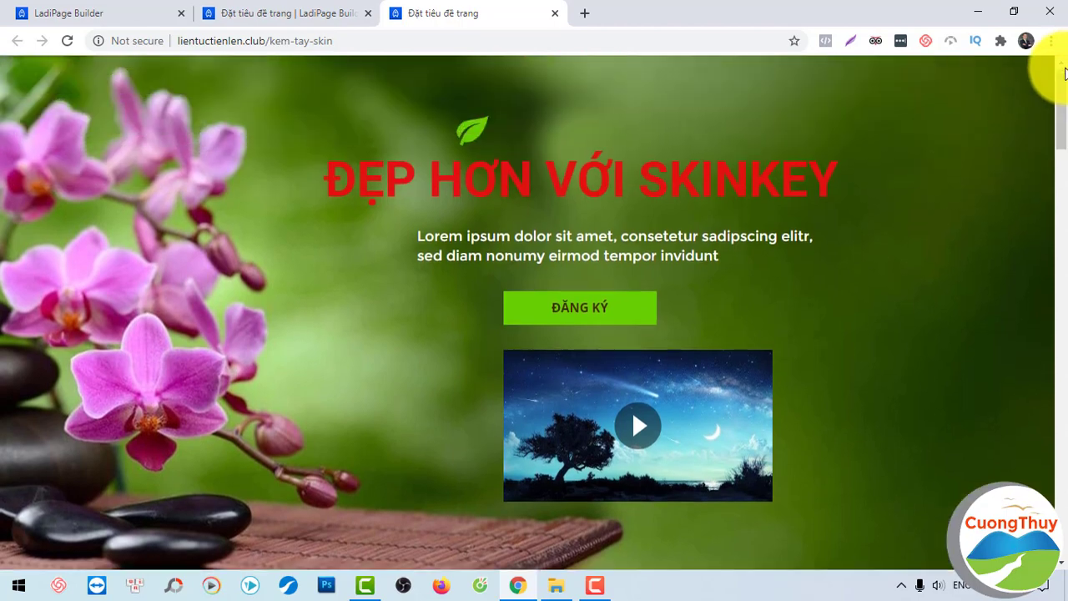
pyautogui.scroll(-1, 1060, 110)
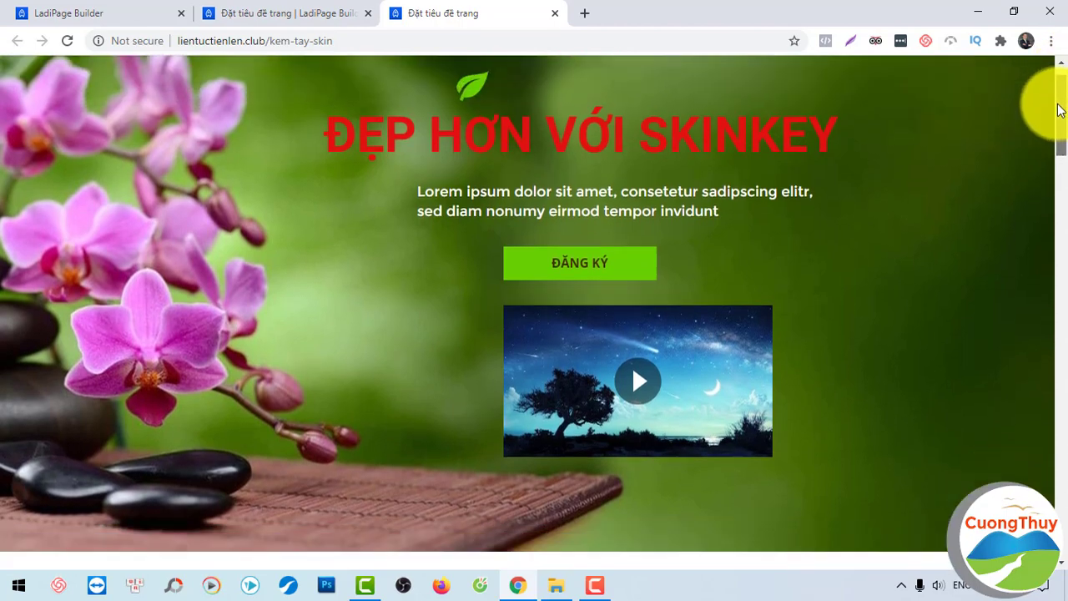
pyautogui.moveTo(1060, 110); pyautogui.dragTo(1063, 75)
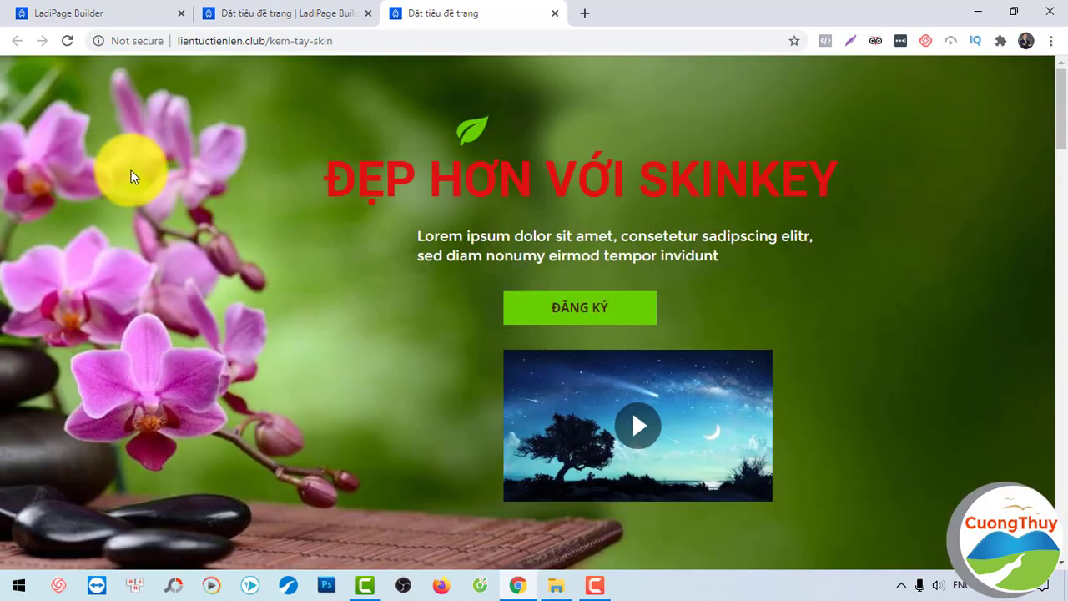